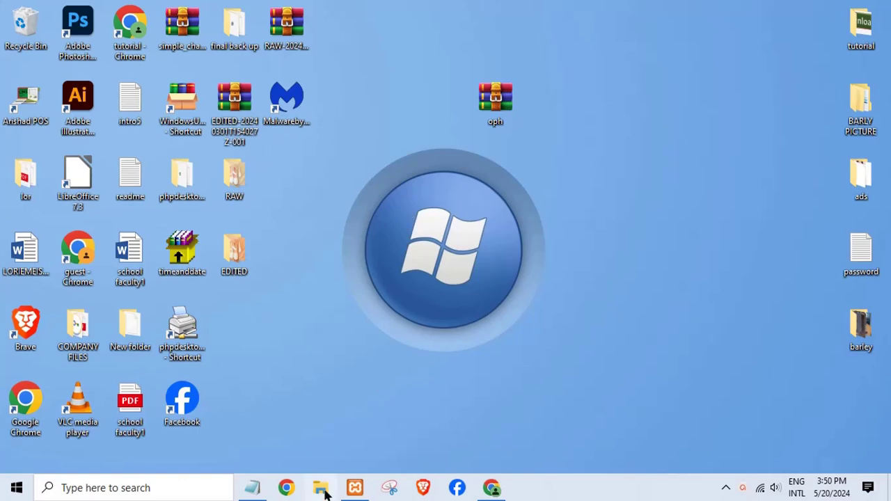
# Step: Confirm Apache and MySQL are running in XAMPP, then extract oph.zip into an oph folder on the desktop
pyautogui.click(355, 488)
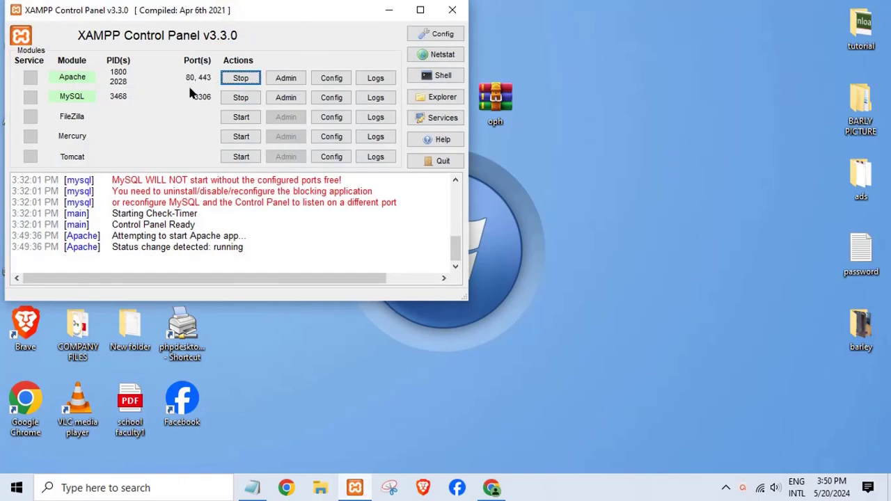
pyautogui.click(390, 10)
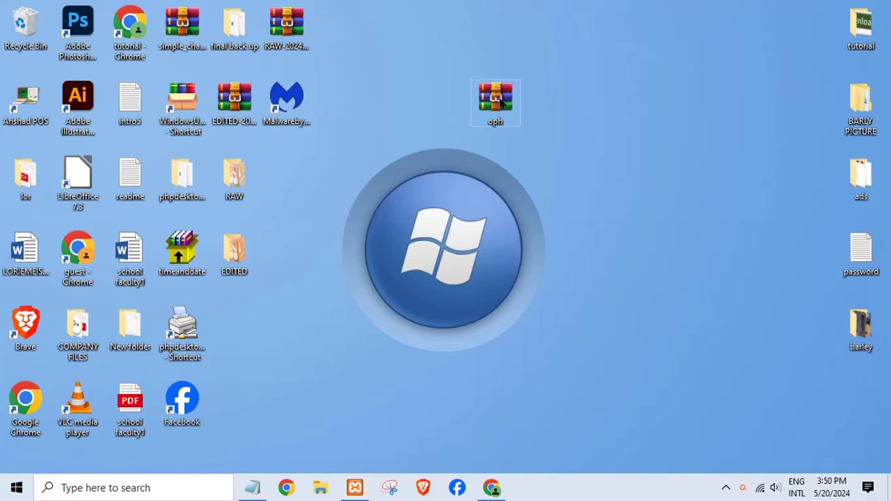
pyautogui.hotkey('shift', 'F10')
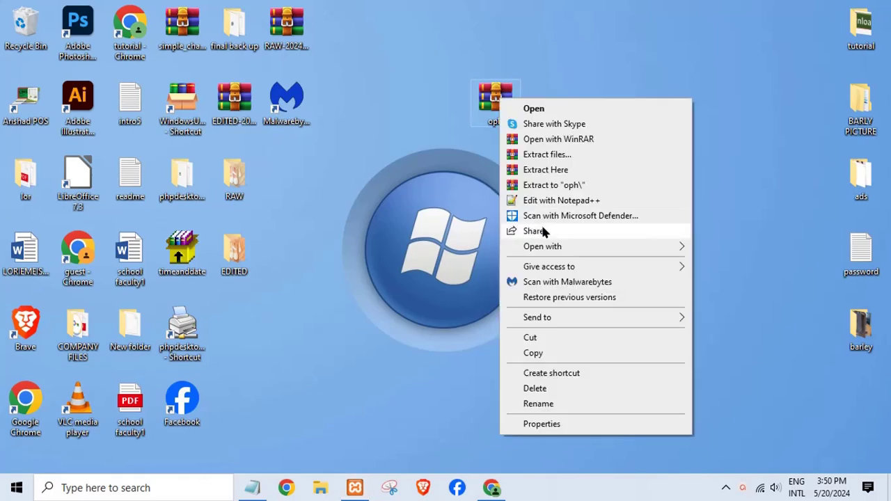
pyautogui.click(552, 171)
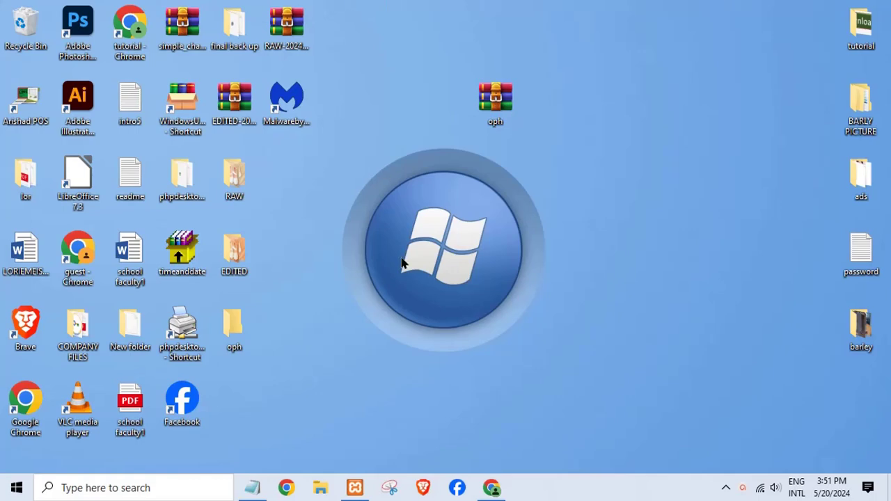
# Step: Move the oph folder to the middle of the desktop and minimize Chrome
pyautogui.moveTo(230, 338); pyautogui.dragTo(390, 272)
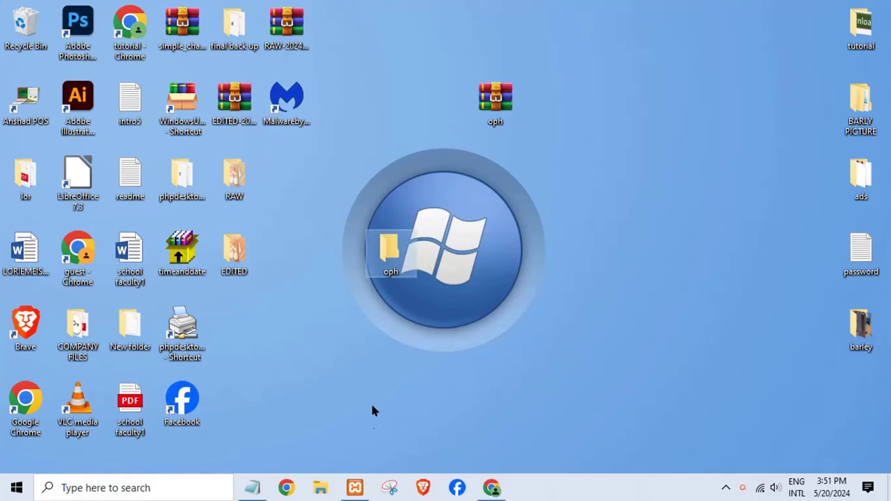
pyautogui.click(492, 487)
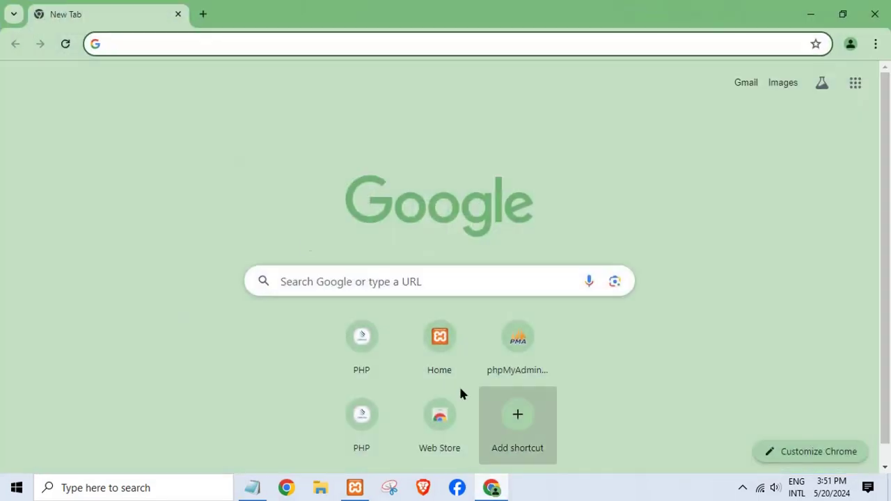
pyautogui.click(809, 23)
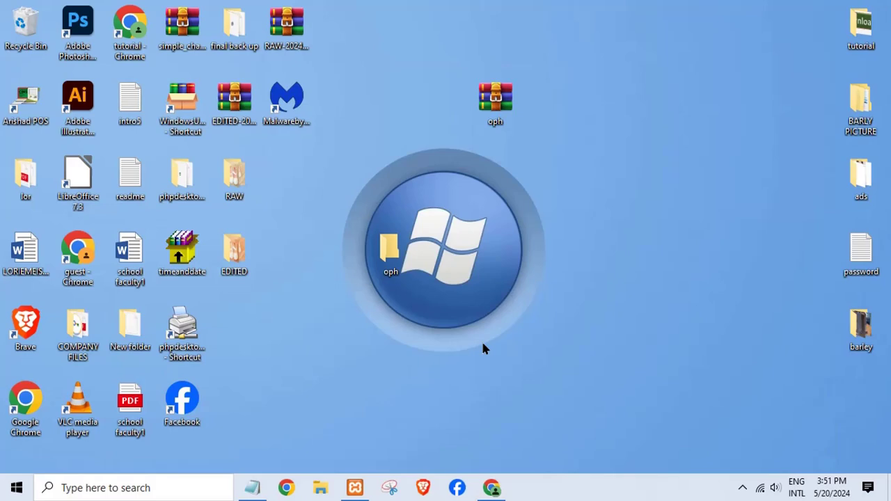
# Step: Open oph > database and launch the readme text file
pyautogui.doubleClick(398, 259)
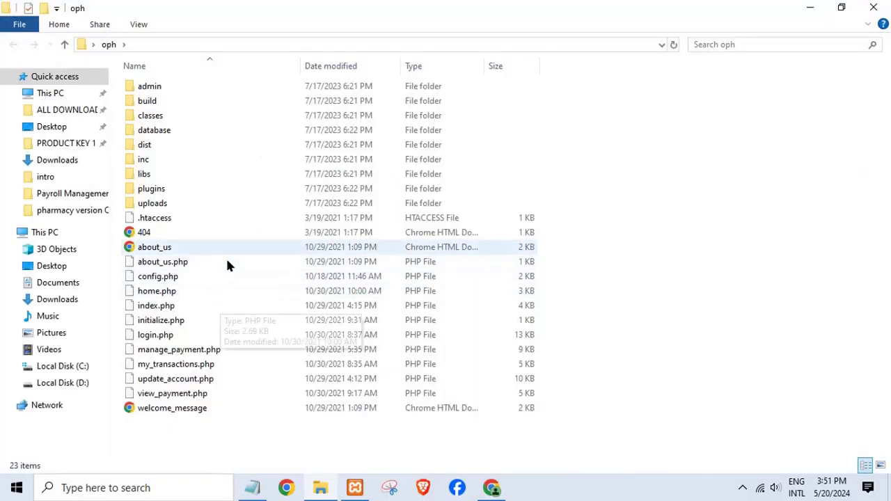
pyautogui.click(149, 137)
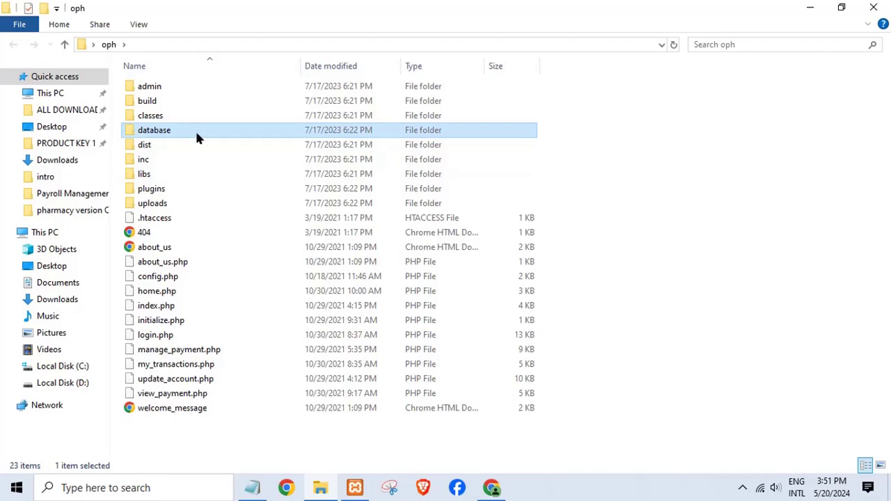
pyautogui.doubleClick(198, 137)
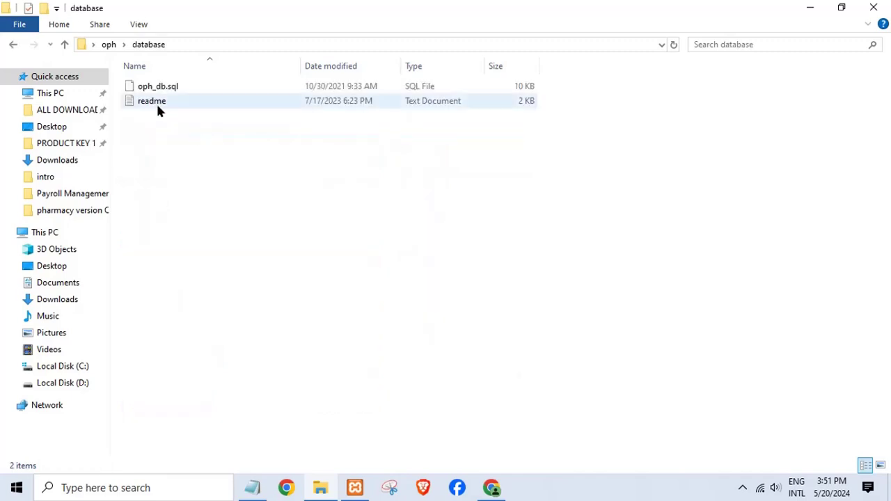
pyautogui.click(156, 102)
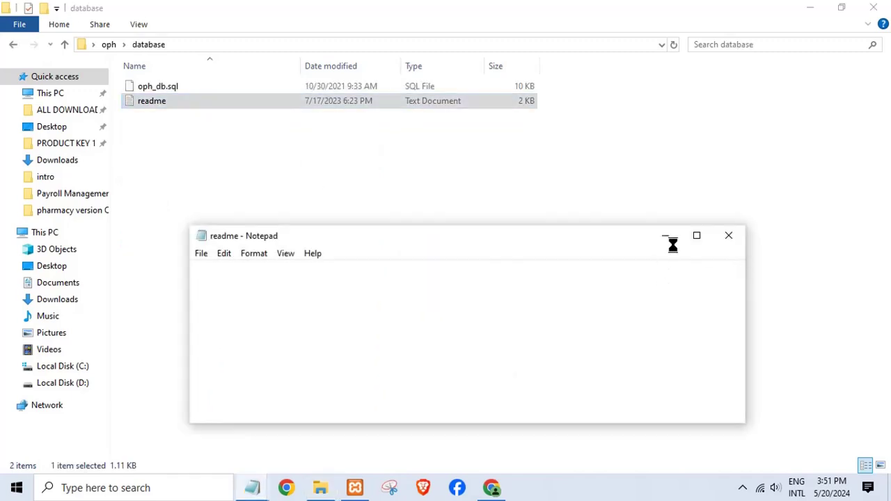
# Step: Maximize the readme and highlight the XAMPP and text-editor requirements and steps 4–5
pyautogui.click(695, 236)
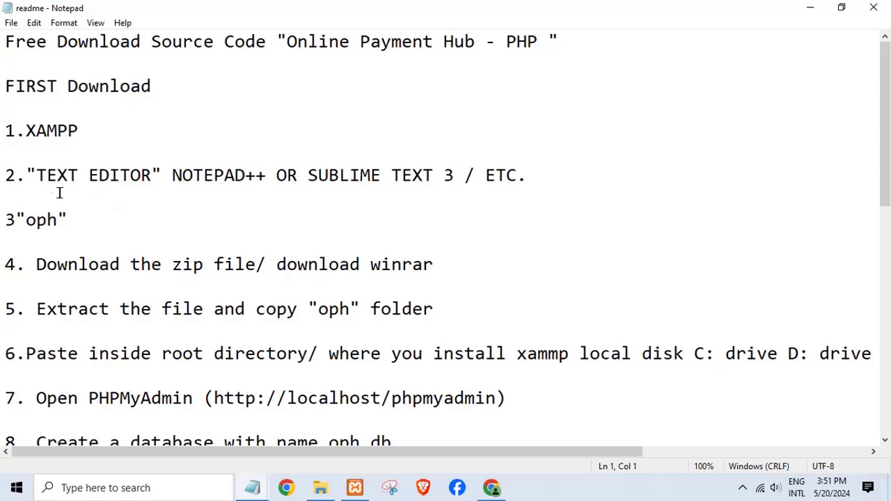
pyautogui.moveTo(34, 137); pyautogui.dragTo(59, 137)
pyautogui.moveTo(49, 179); pyautogui.dragTo(494, 176)
pyautogui.click(216, 245)
pyautogui.moveTo(32, 264); pyautogui.dragTo(407, 263)
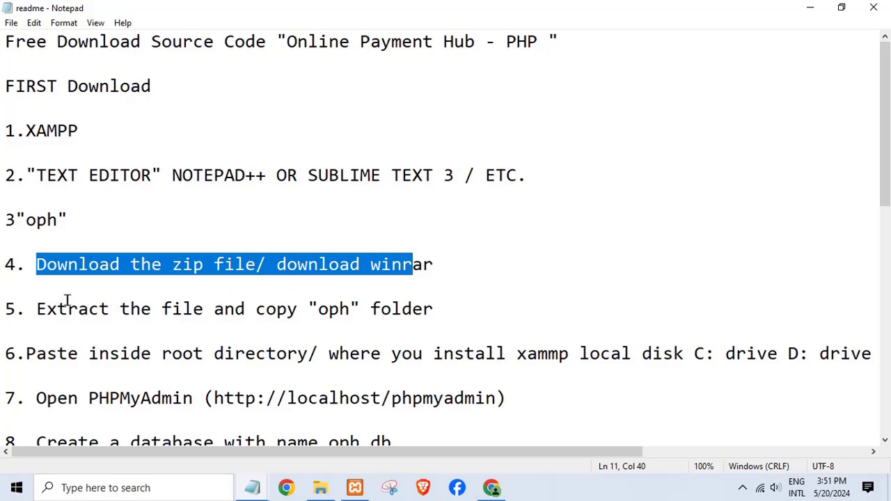
pyautogui.moveTo(35, 308); pyautogui.dragTo(414, 319)
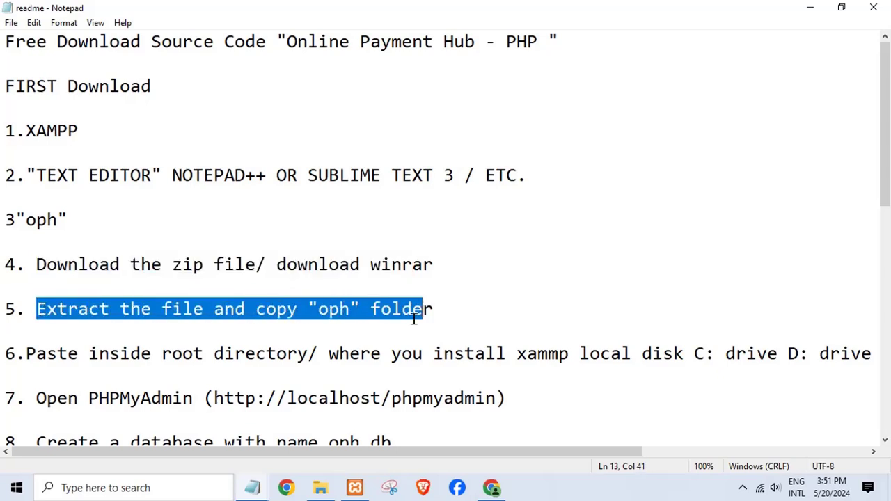
# Step: Highlight step 6 on the root directory and the localhost/phpmyadmin address
pyautogui.scroll(-1, 273, 325)
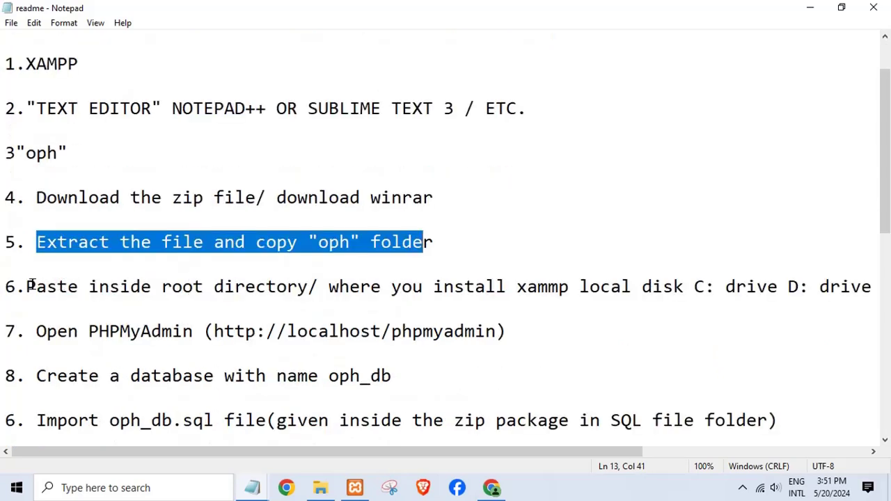
pyautogui.click(30, 285)
pyautogui.moveTo(6, 287); pyautogui.dragTo(632, 296)
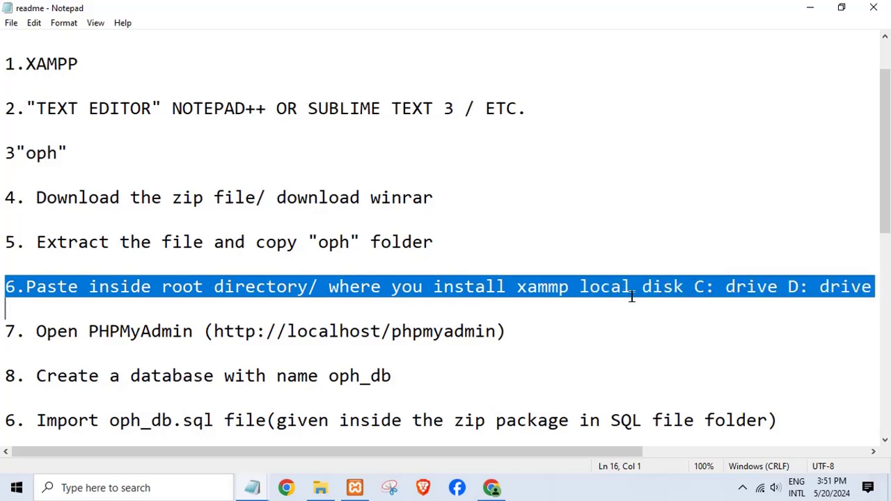
pyautogui.click(348, 331)
pyautogui.moveTo(287, 332); pyautogui.dragTo(501, 333)
pyautogui.click(487, 334)
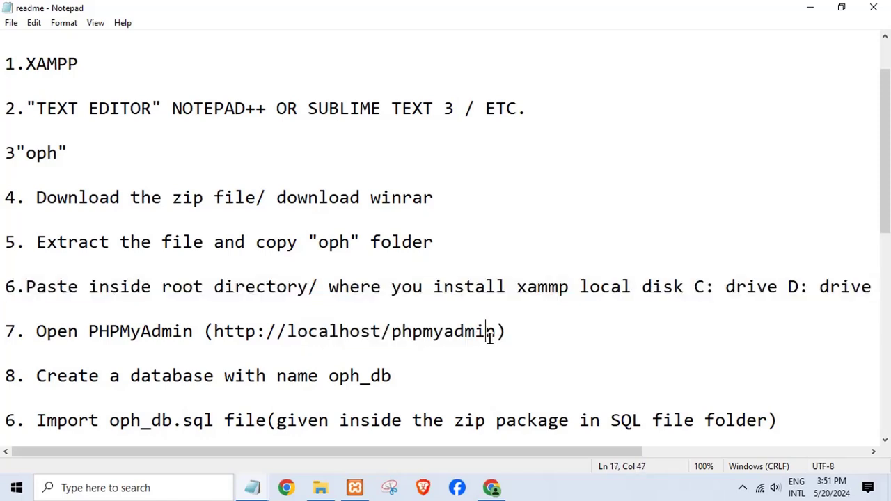
# Step: Highlight the steps for creating the oph_db database and importing oph_db.sql
pyautogui.scroll(-1, 339, 387)
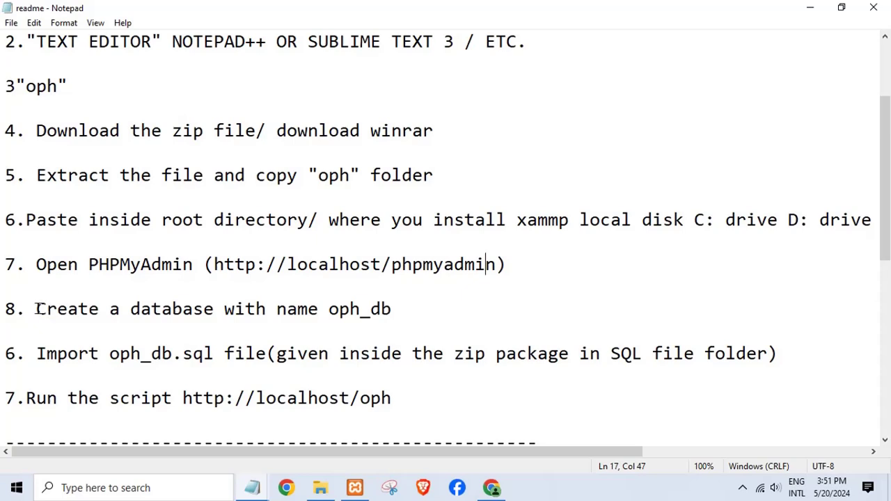
pyautogui.moveTo(37, 308); pyautogui.dragTo(398, 313)
pyautogui.click(395, 313)
pyautogui.moveTo(36, 353); pyautogui.dragTo(779, 353)
pyautogui.click(490, 376)
pyautogui.scroll(-2, 330, 377)
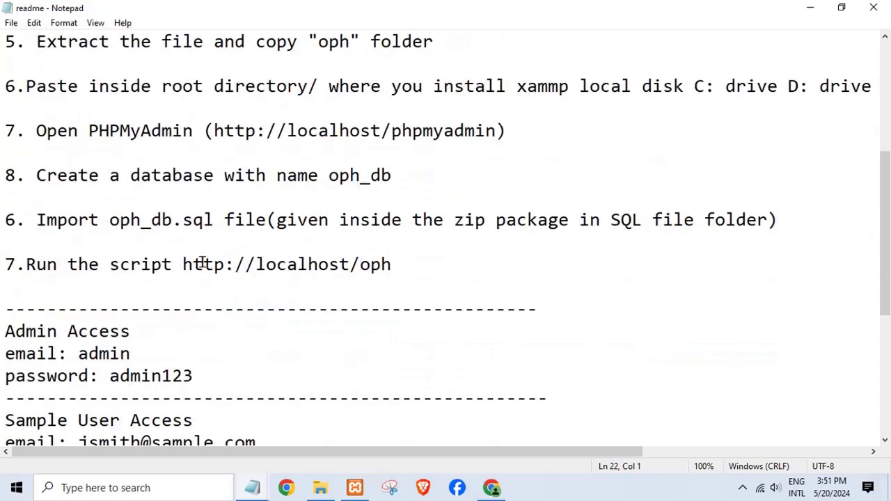
pyautogui.moveTo(183, 265); pyautogui.dragTo(385, 265)
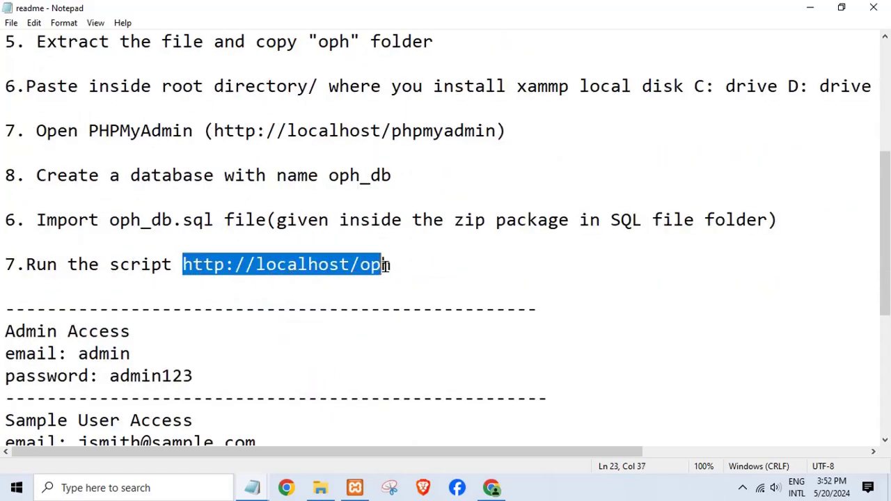
pyautogui.doubleClick(98, 352)
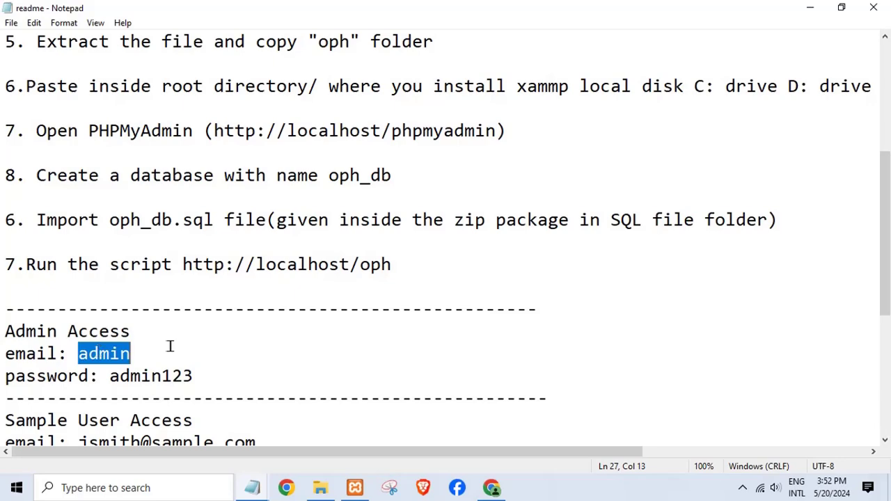
pyautogui.scroll(-1, 183, 342)
pyautogui.doubleClick(167, 311)
pyautogui.scroll(-2, 230, 346)
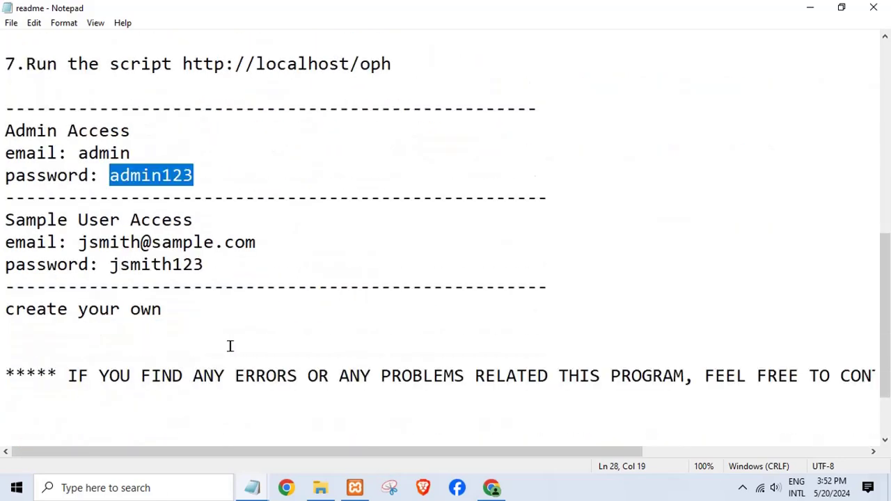
pyautogui.click(173, 256)
pyautogui.scroll(-1, 231, 376)
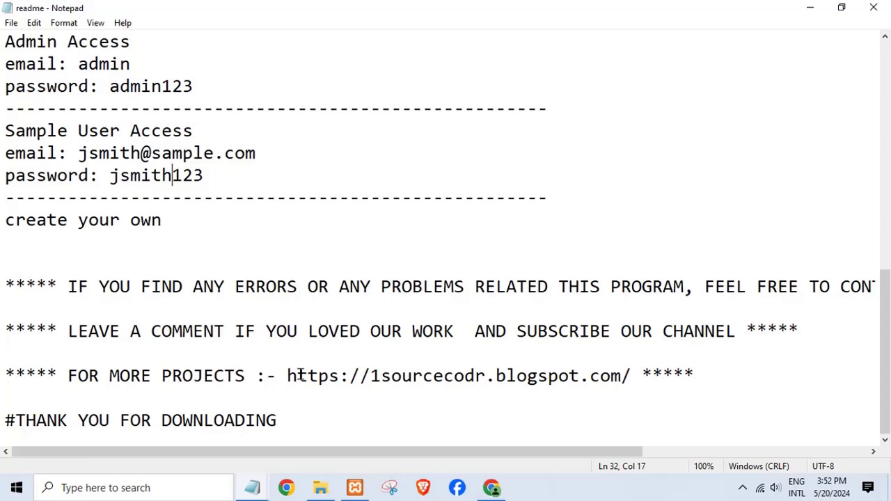
pyautogui.moveTo(285, 379); pyautogui.dragTo(744, 363)
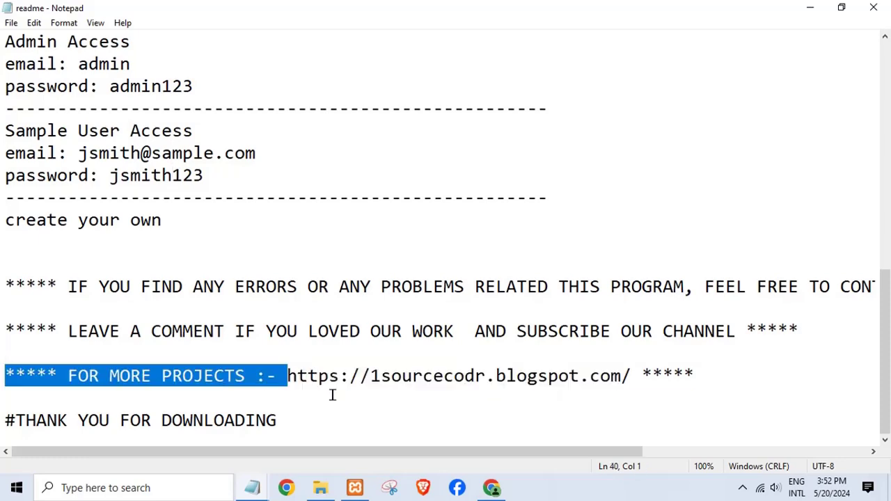
pyautogui.click(872, 8)
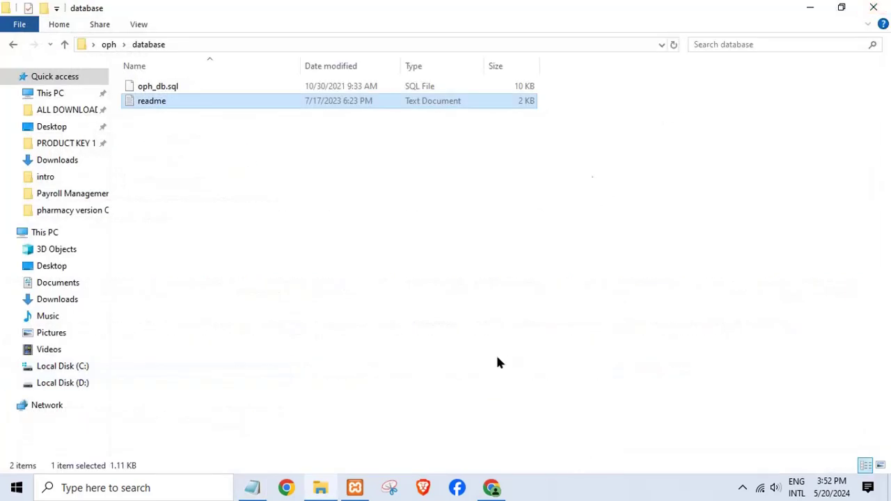
# Step: Close File Explorer and bring a Notepad window forward for notes
pyautogui.click(873, 8)
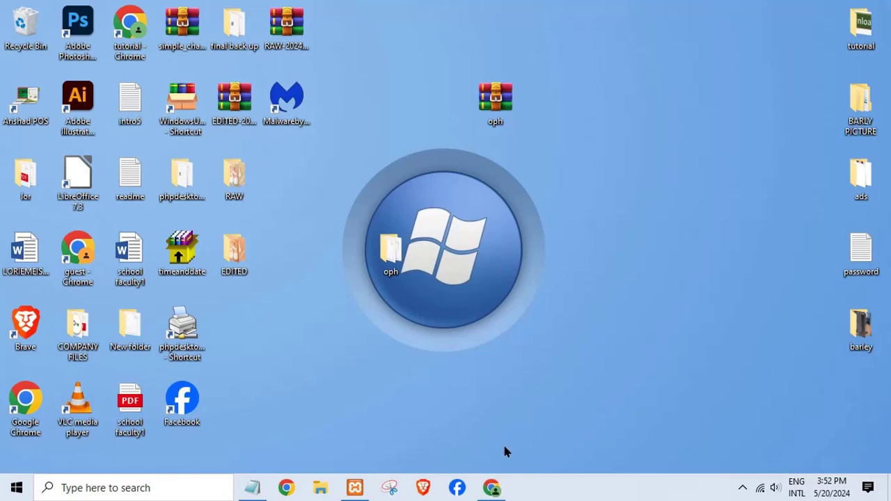
pyautogui.click(493, 488)
pyautogui.click(253, 487)
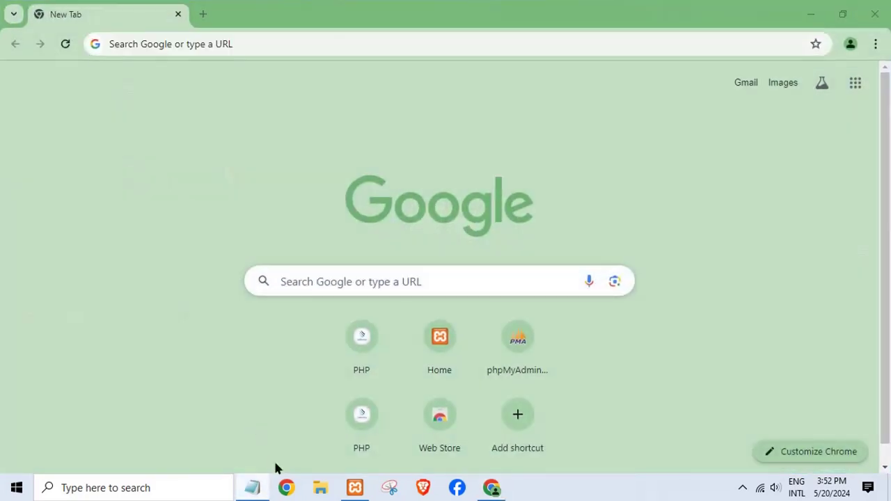
# Step: Type the note 'type localhost phpmyadmin any browser', fixing typos along the way
pyautogui.write('tyep')
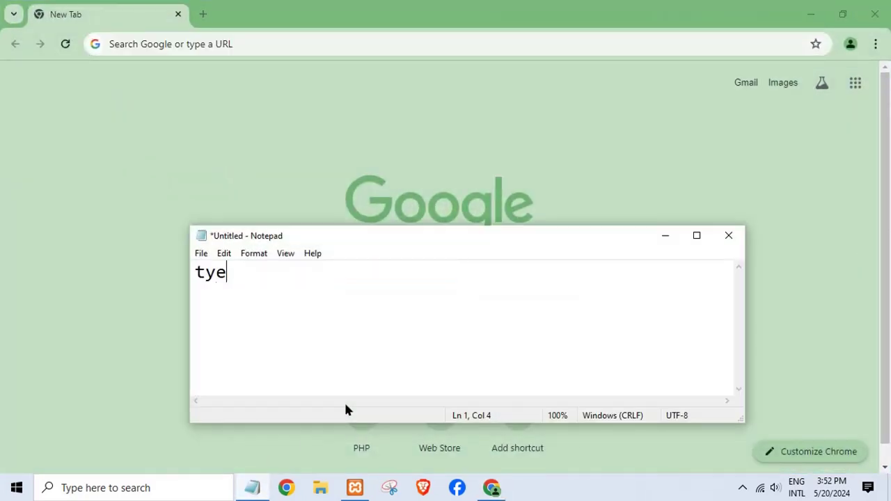
pyautogui.press('BackSpace')
pyautogui.press('BackSpace')
pyautogui.press('BackSpace')
pyautogui.write('ype localhost ')
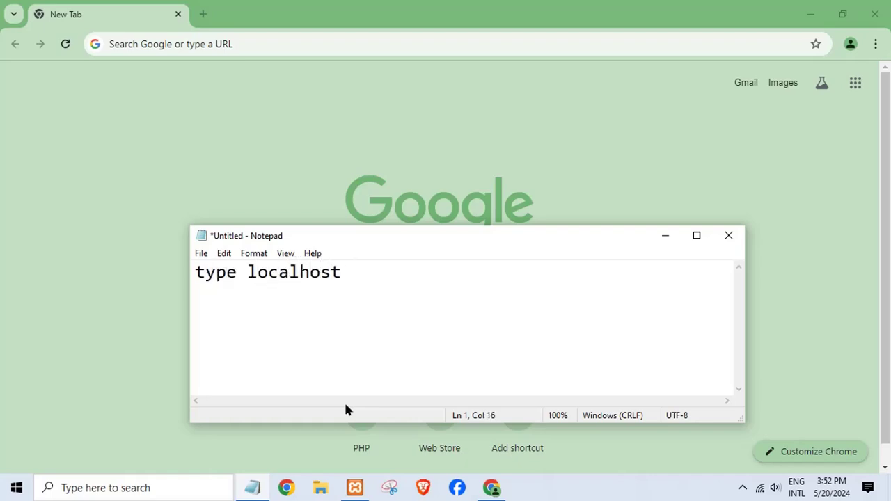
pyautogui.write('phpmyadmn')
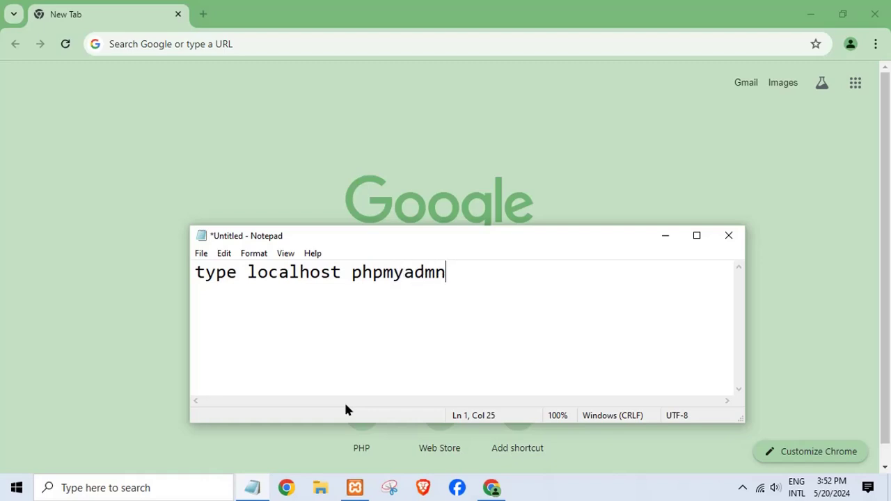
pyautogui.press('BackSpace')
pyautogui.write('in any brw')
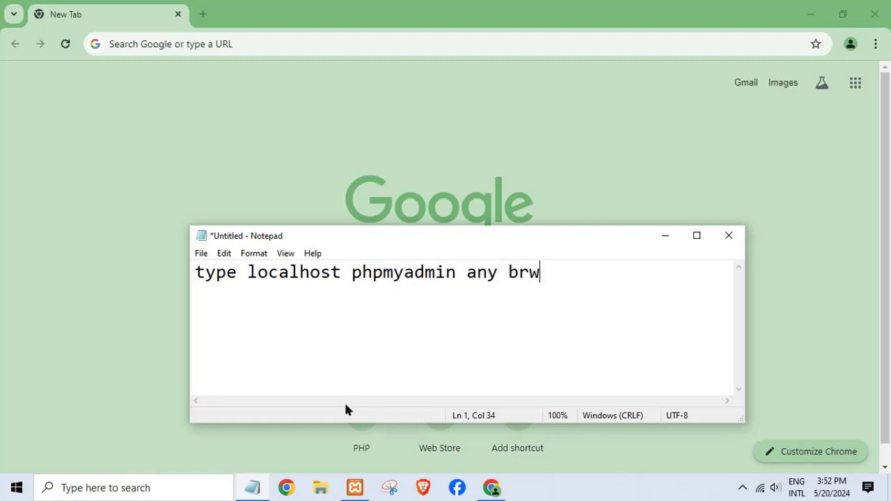
pyautogui.press('BackSpace')
pyautogui.write('w')
pyautogui.write('owse')
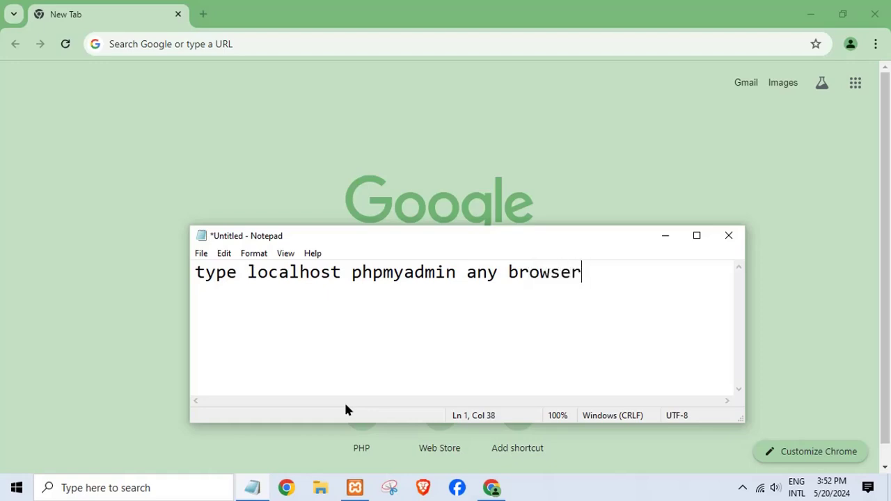
# Step: Enter localhost/phpmyadmin in Chrome's address bar and load it
pyautogui.click(251, 47)
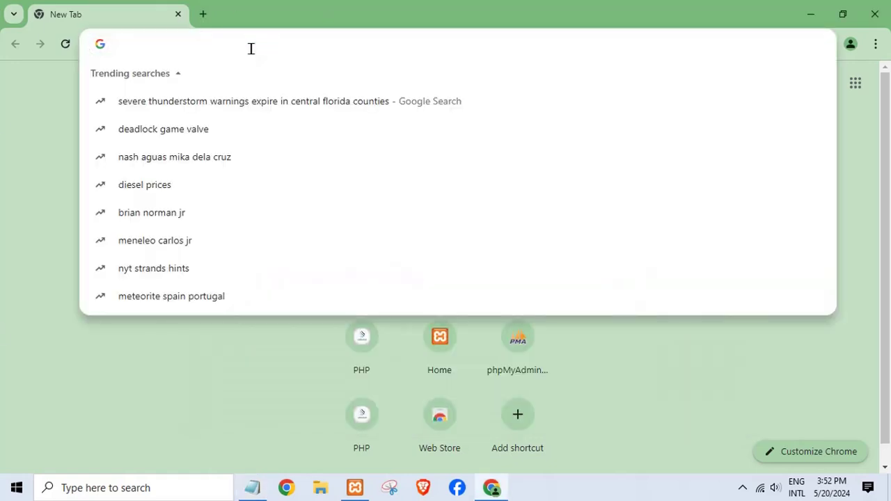
pyautogui.write('local')
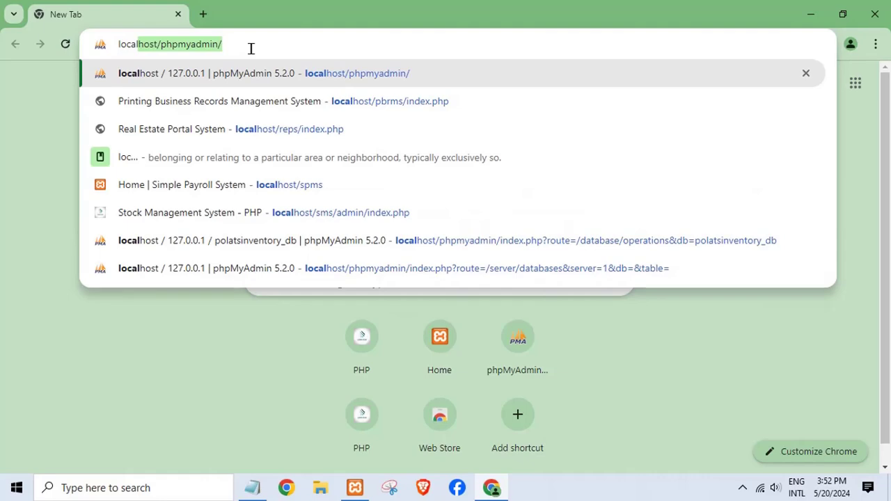
pyautogui.press('BackSpace')
pyautogui.write('l')
pyautogui.press('BackSpace')
pyautogui.write('host')
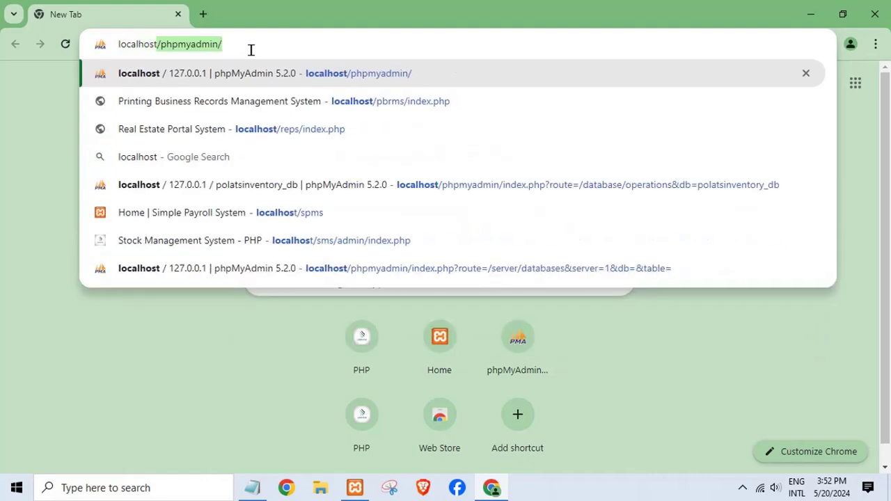
pyautogui.write('/p')
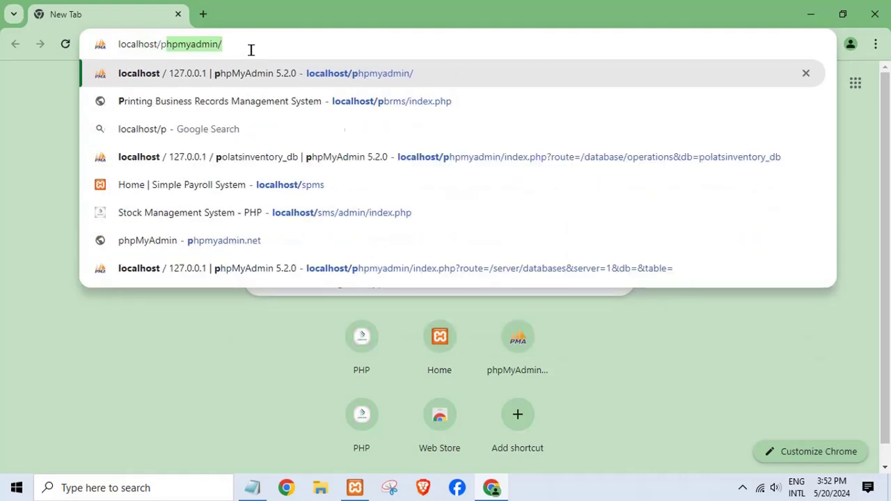
pyautogui.write('hpmyadmin')
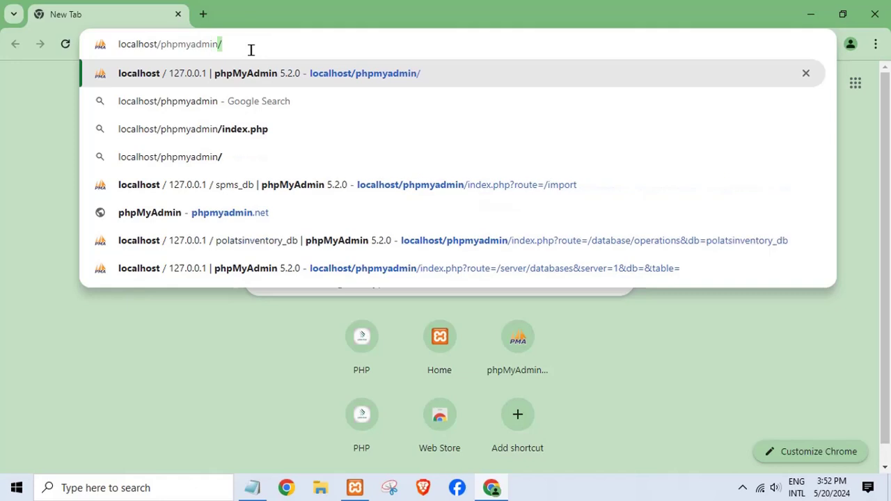
pyautogui.write('\\')
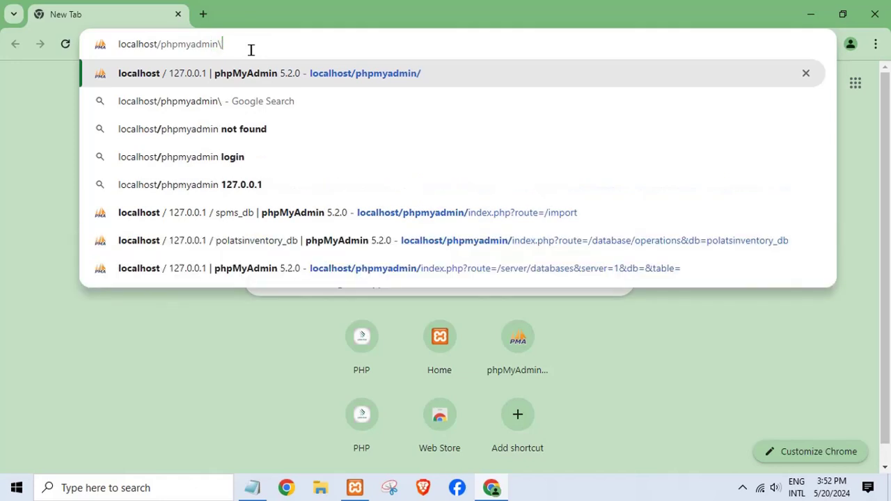
pyautogui.press('BackSpace')
pyautogui.press('Return')
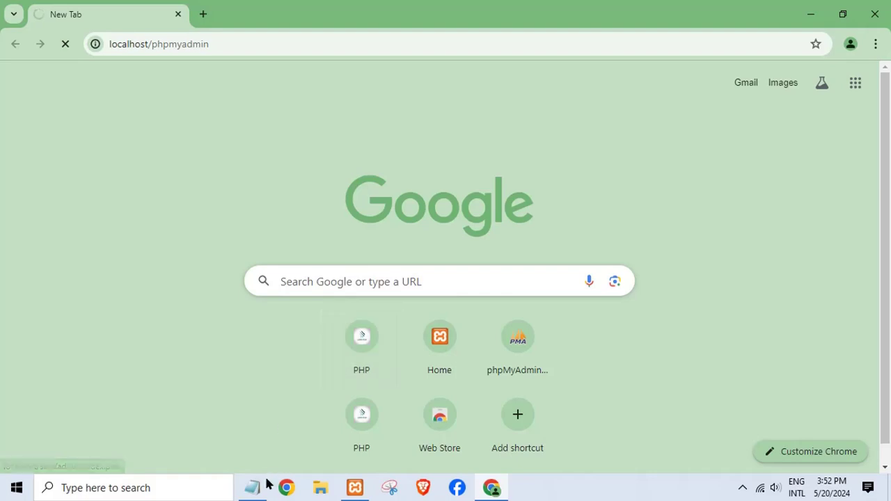
# Step: Bring the note forward, select its line, and glance at XAMPP's running servers
pyautogui.moveTo(266, 485)
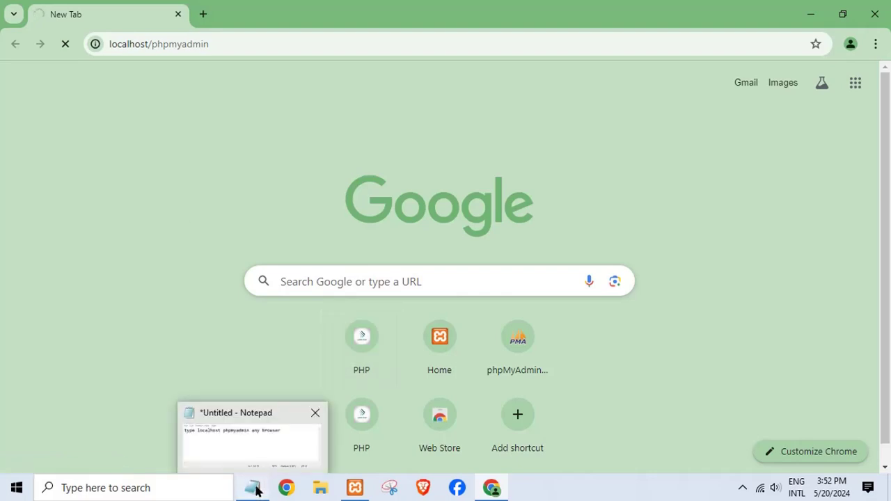
pyautogui.click(254, 489)
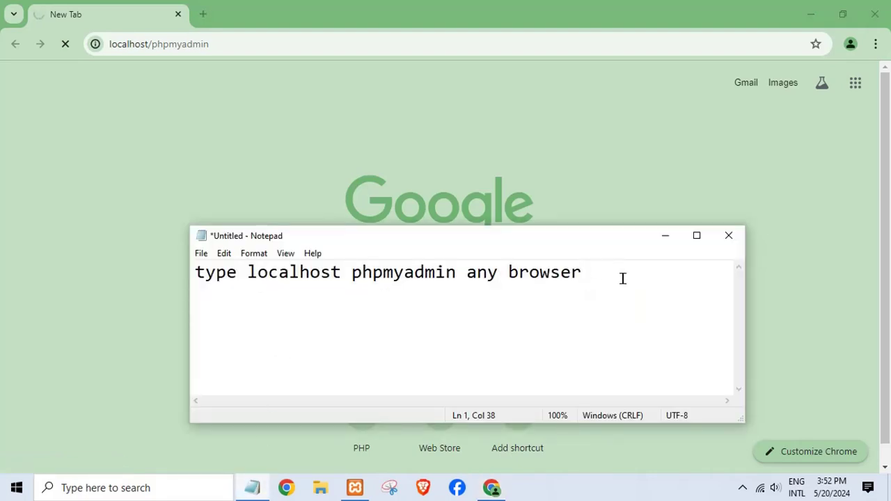
pyautogui.moveTo(593, 286); pyautogui.dragTo(115, 292)
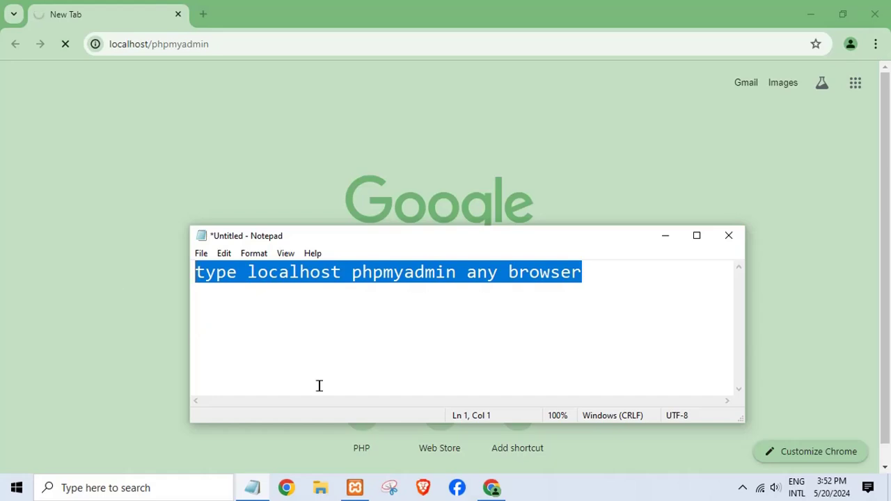
pyautogui.click(354, 488)
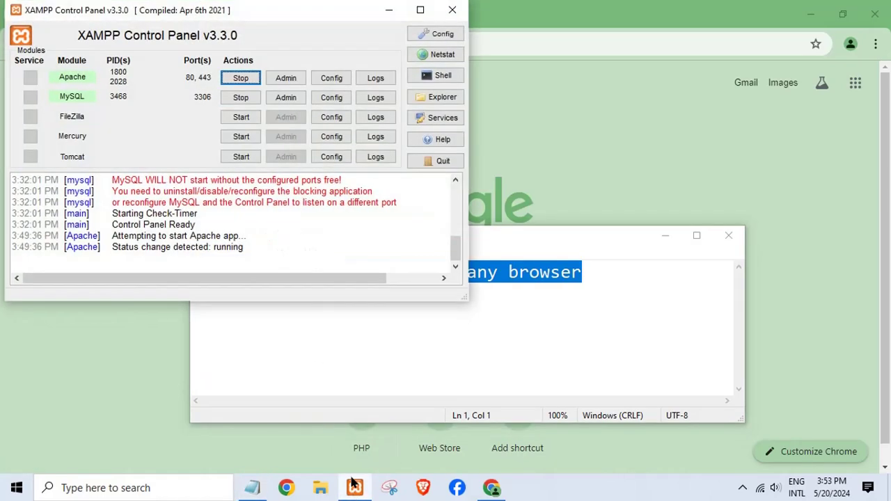
pyautogui.click(355, 488)
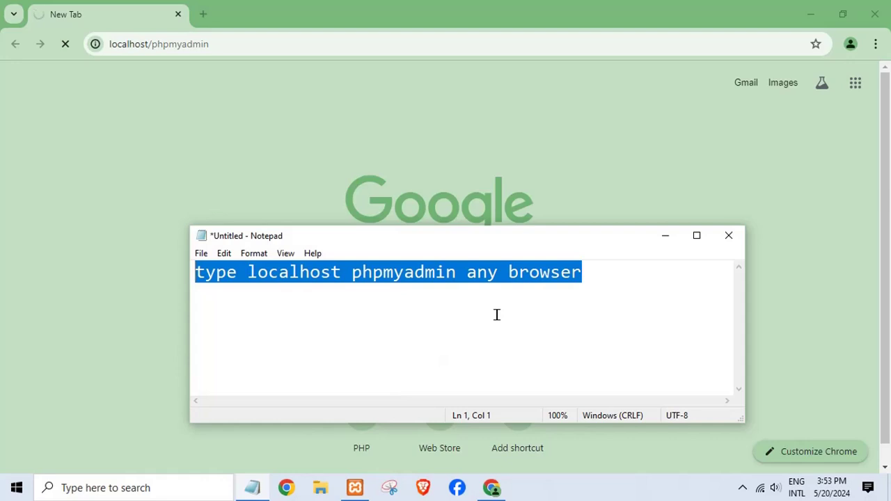
# Step: Delete the selected reminder and type 'create database' in its place
pyautogui.press('Delete')
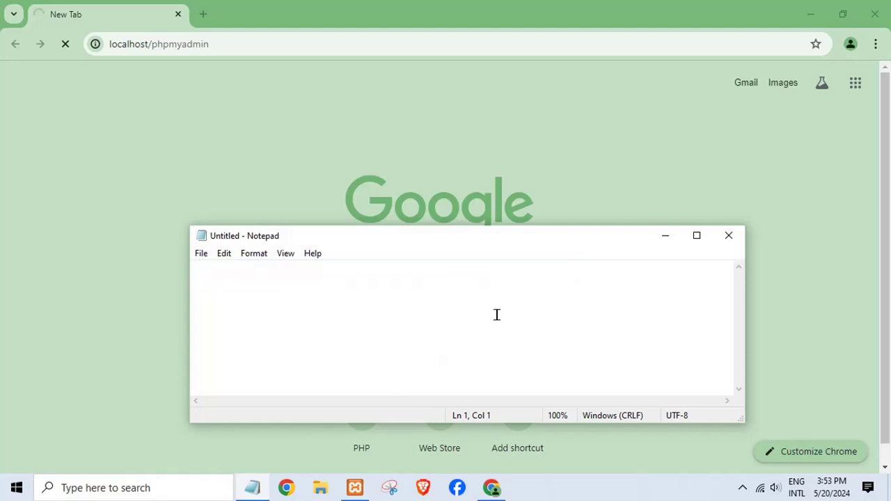
pyautogui.write('cresa')
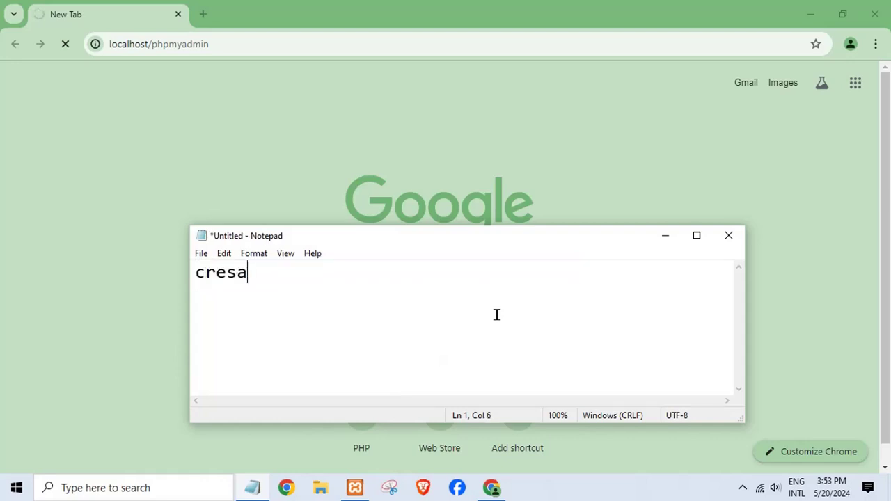
pyautogui.press('BackSpace')
pyautogui.press('BackSpace')
pyautogui.write('ate data')
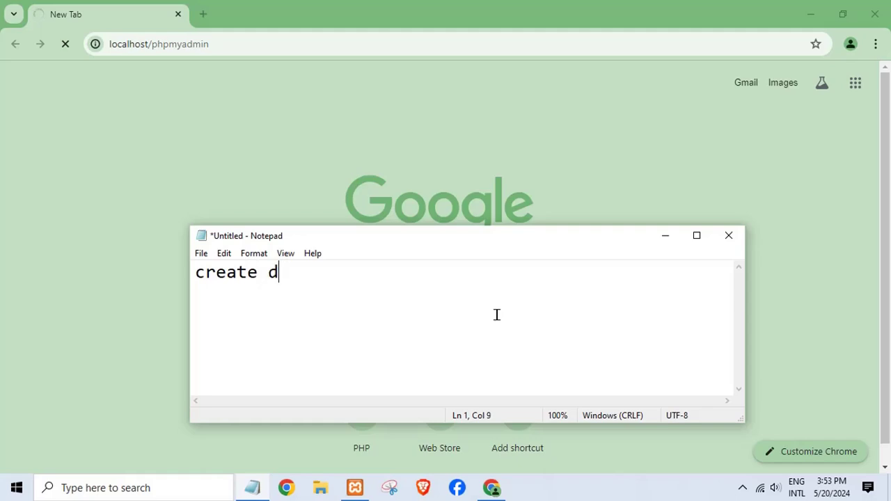
pyautogui.write('base')
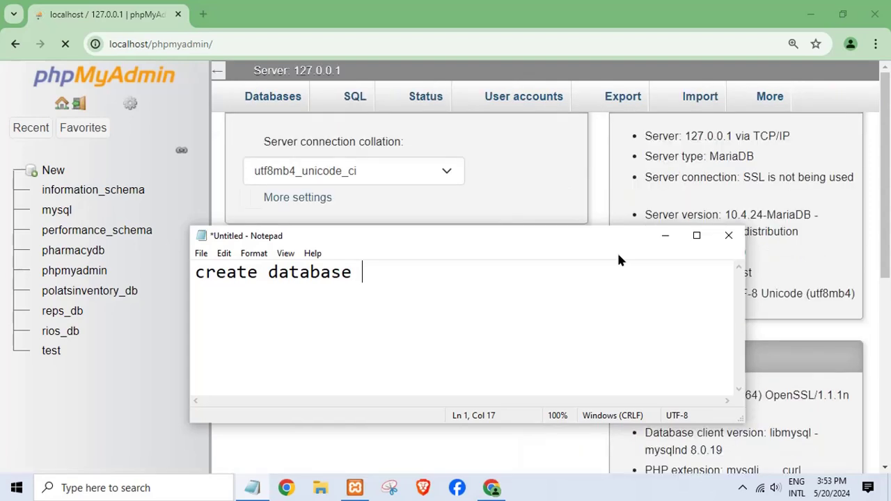
# Step: Open phpMyAdmin's new-database page and the project's database folder in Explorer
pyautogui.click(665, 238)
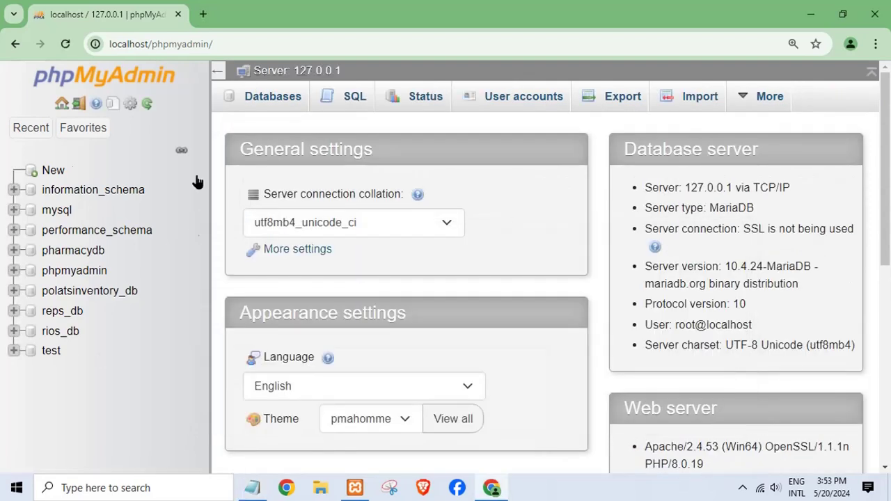
pyautogui.click(49, 173)
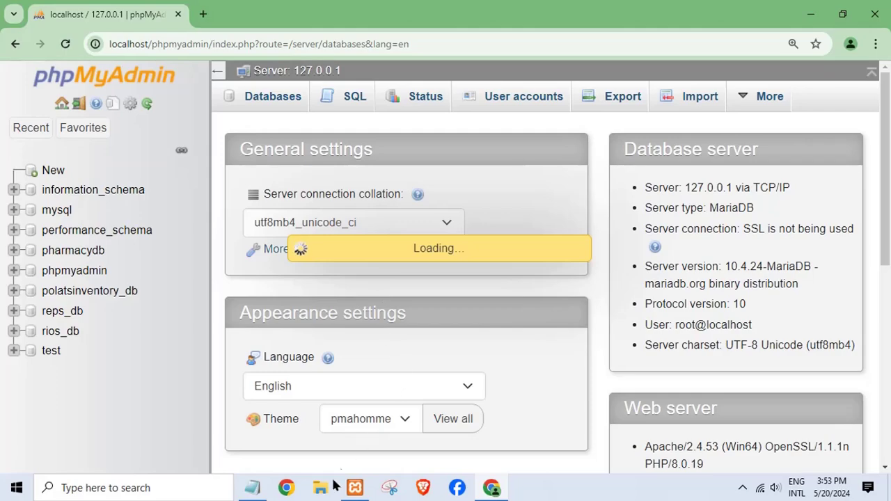
pyautogui.click(812, 16)
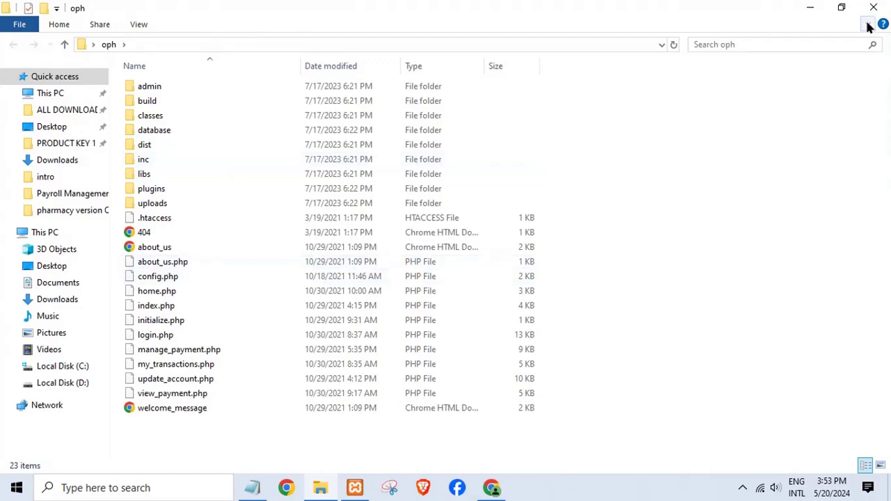
pyautogui.doubleClick(174, 130)
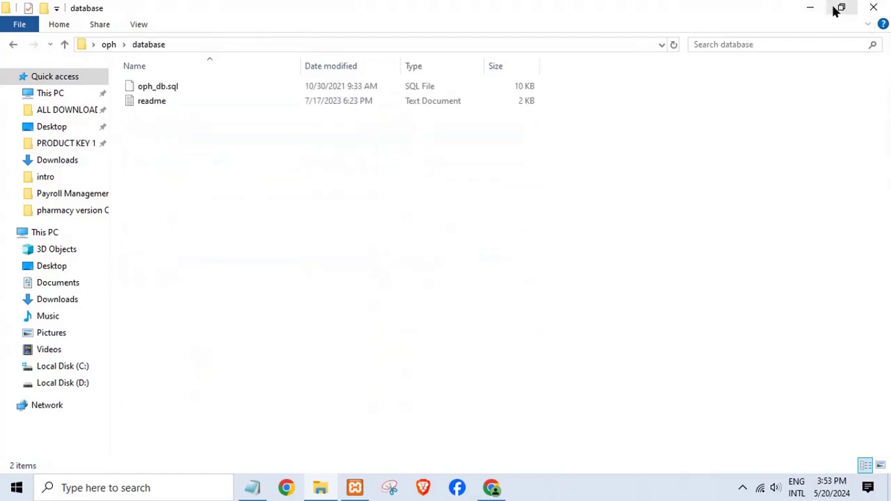
pyautogui.click(841, 7)
pyautogui.click(492, 488)
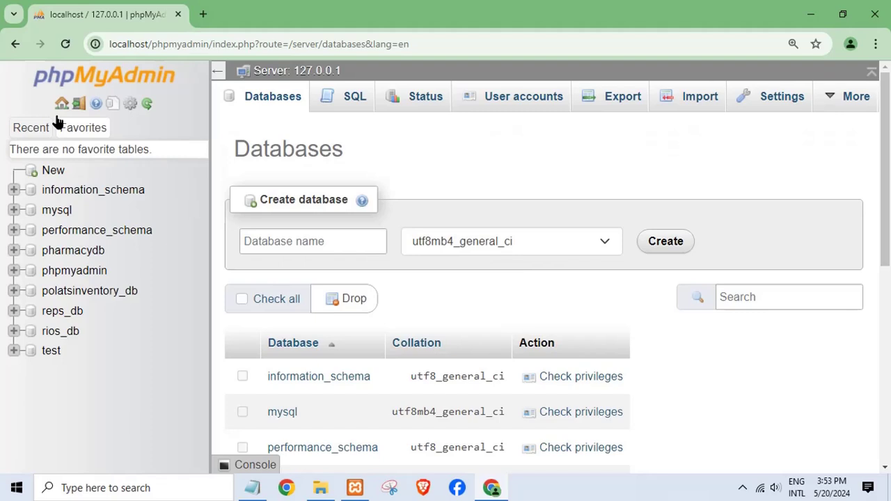
pyautogui.click(294, 234)
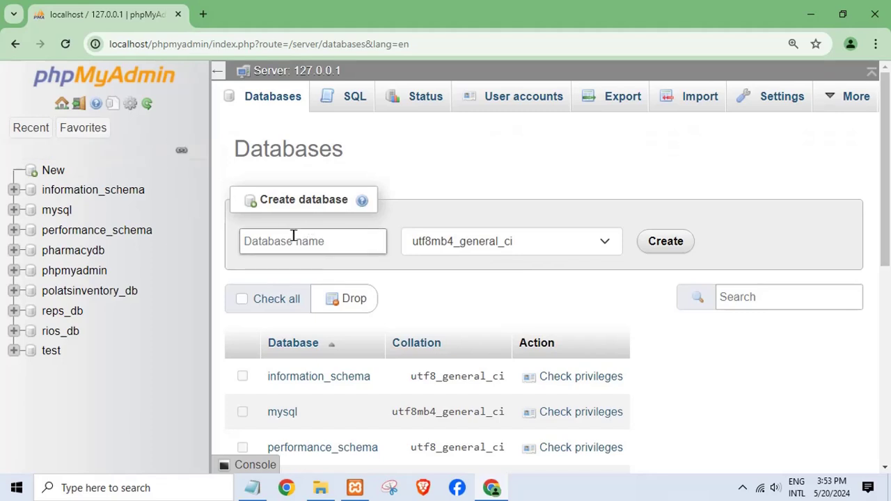
# Step: Copy the name oph_db from oph_db.sql's rename box, then cancel the rename
pyautogui.click(320, 487)
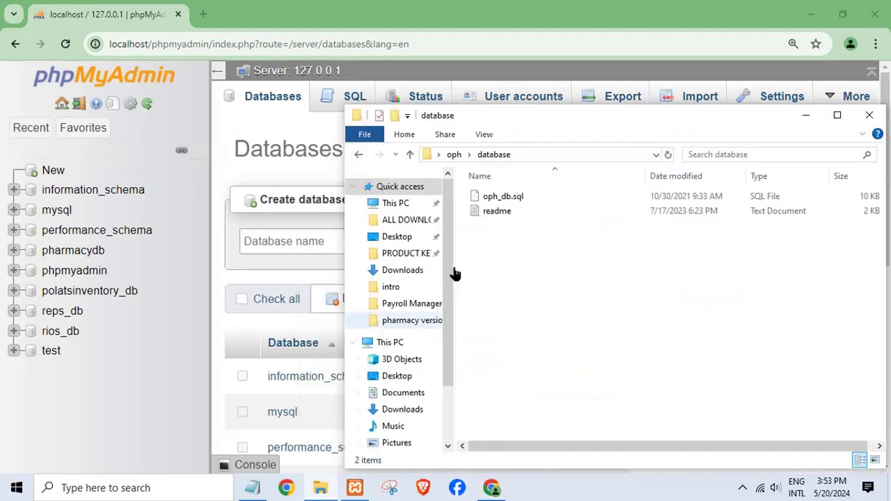
pyautogui.click(503, 202)
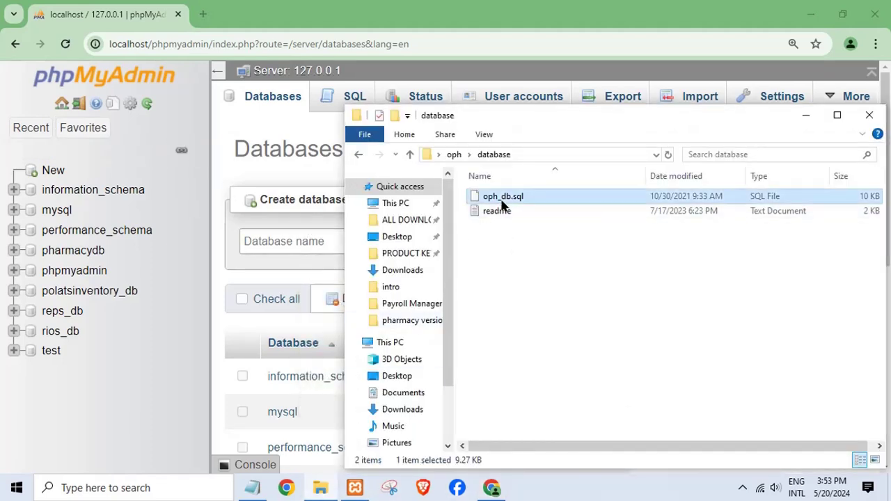
pyautogui.rightClick(503, 203)
pyautogui.click(550, 443)
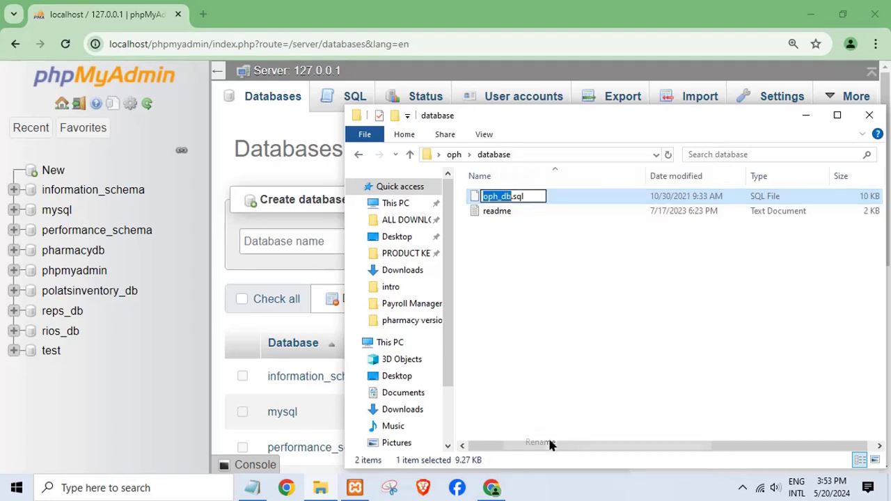
pyautogui.rightClick(503, 197)
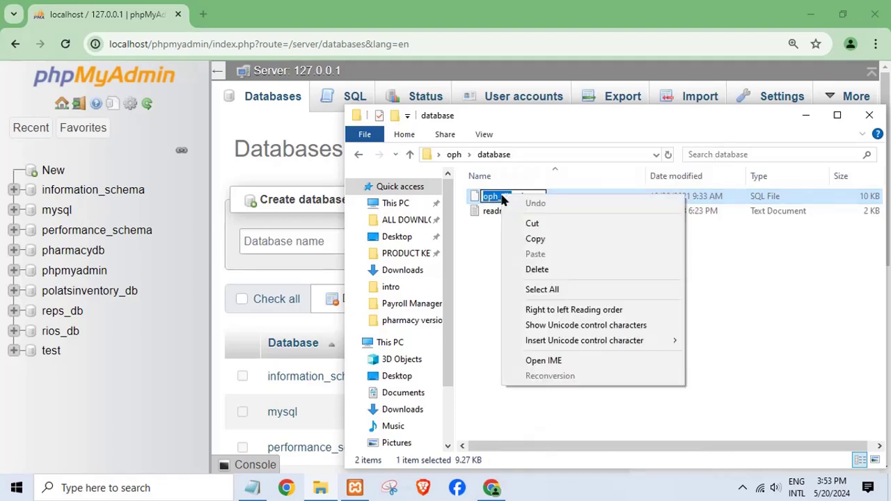
pyautogui.click(537, 239)
pyautogui.click(291, 236)
pyautogui.hotkey('alt', 'Tab')
pyautogui.press('Return')
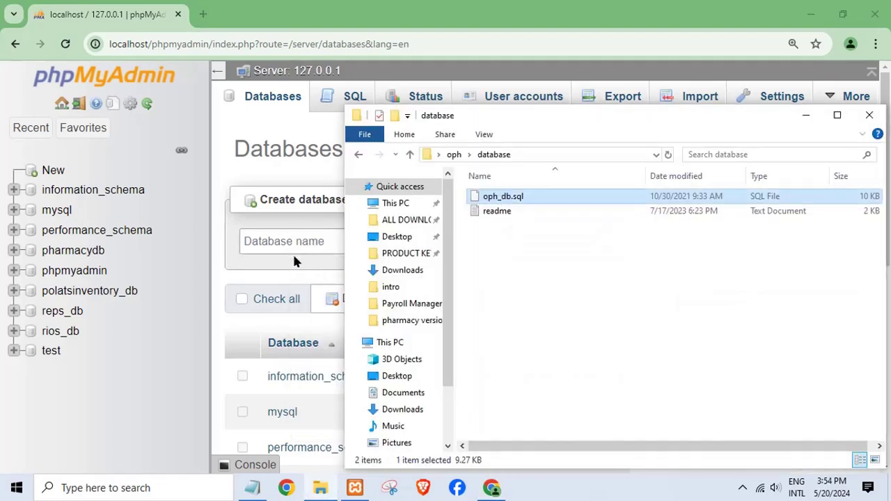
# Step: Paste oph_db as the database name, leave collation unset, and create it
pyautogui.click(273, 237)
pyautogui.rightClick(273, 239)
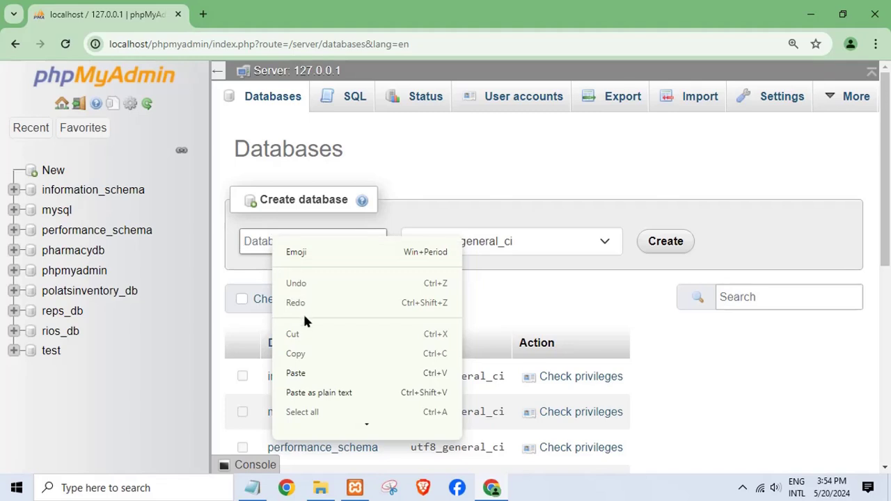
pyautogui.click(296, 374)
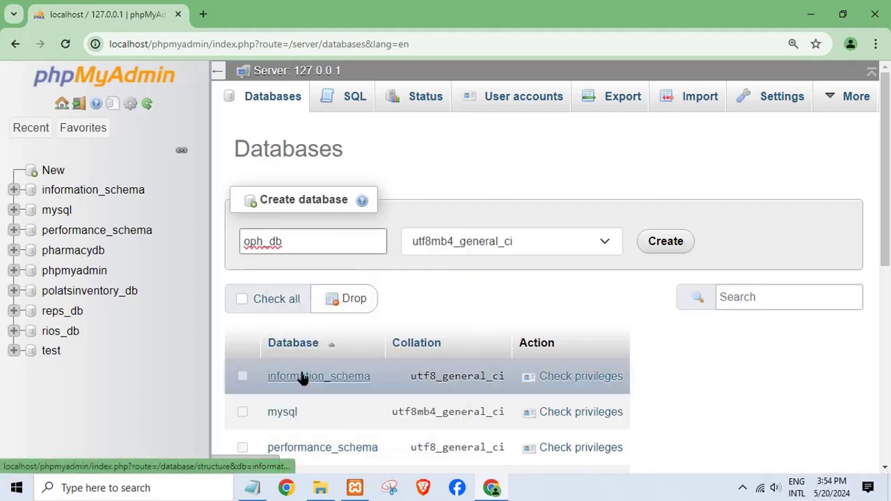
pyautogui.click(506, 249)
pyautogui.moveTo(617, 196); pyautogui.dragTo(622, 14)
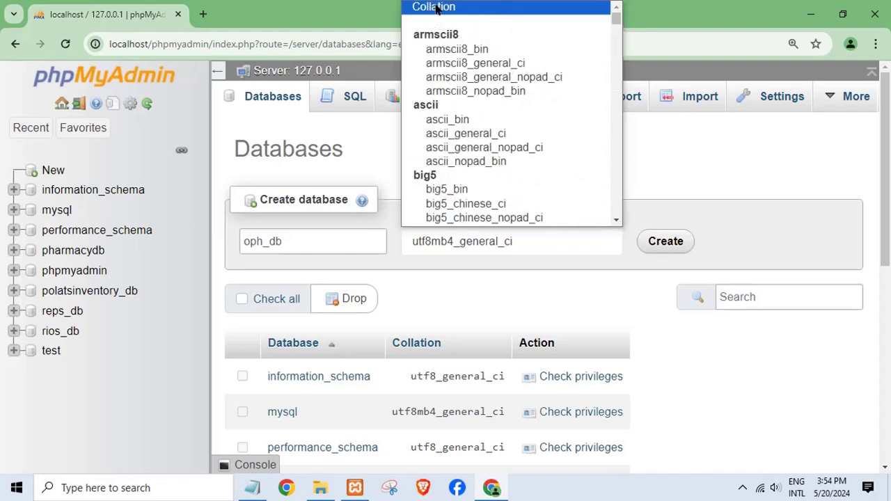
pyautogui.click(502, 7)
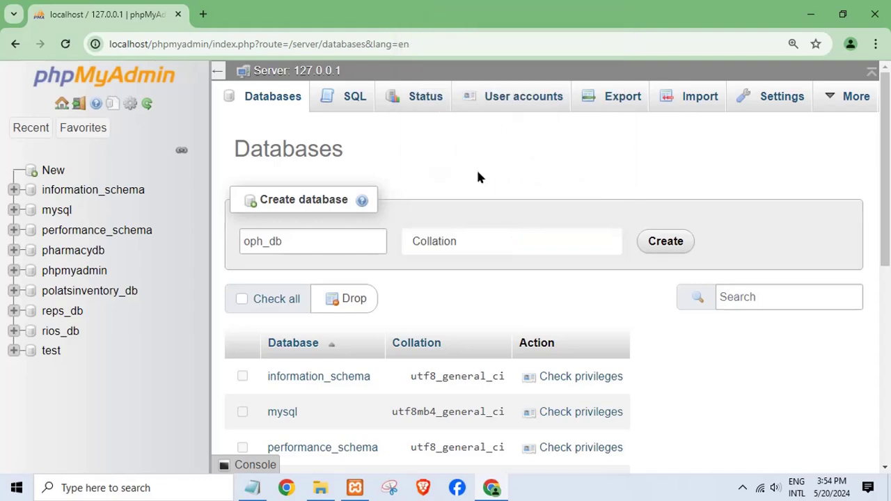
pyautogui.click(674, 252)
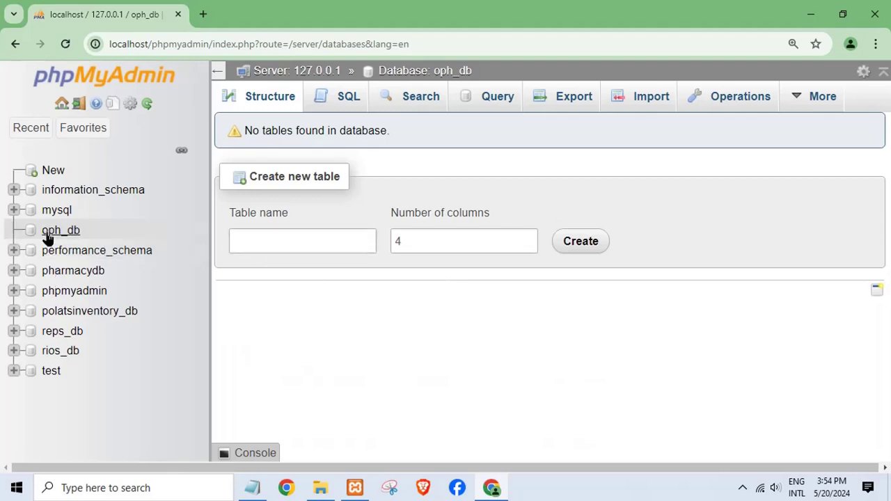
# Step: Select the oph_db database and open its Import page
pyautogui.click(61, 231)
pyautogui.click(320, 489)
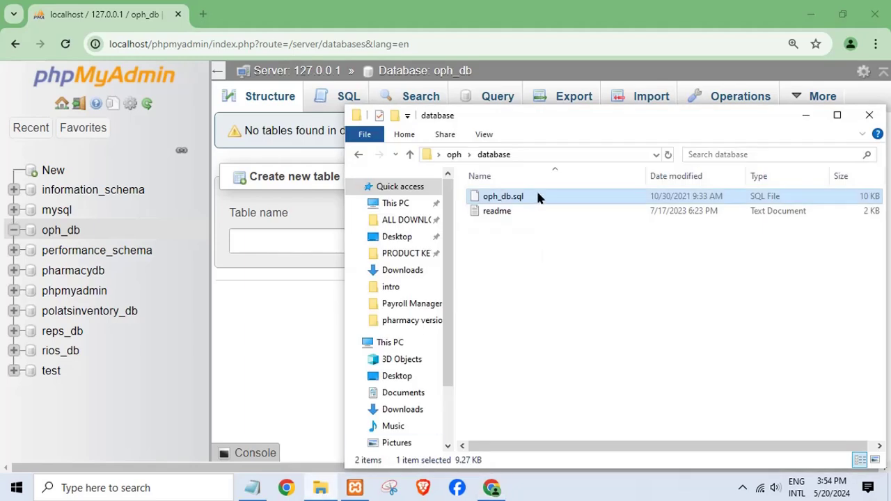
pyautogui.click(808, 116)
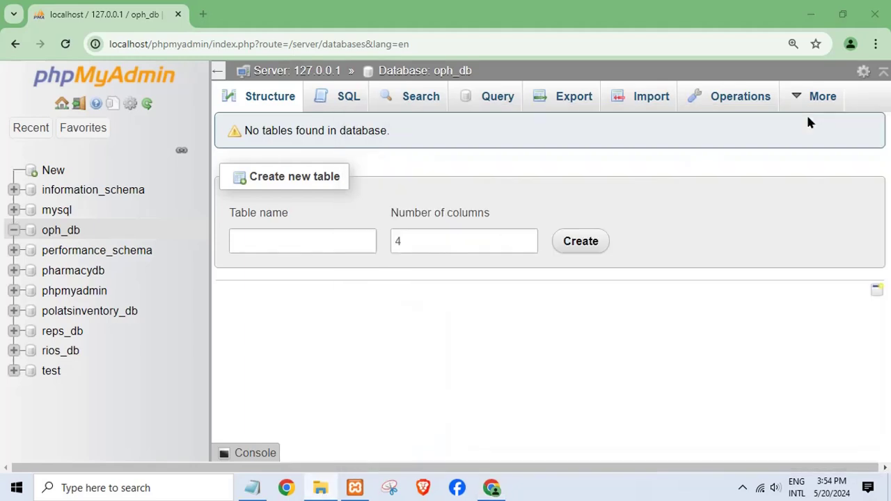
pyautogui.click(564, 103)
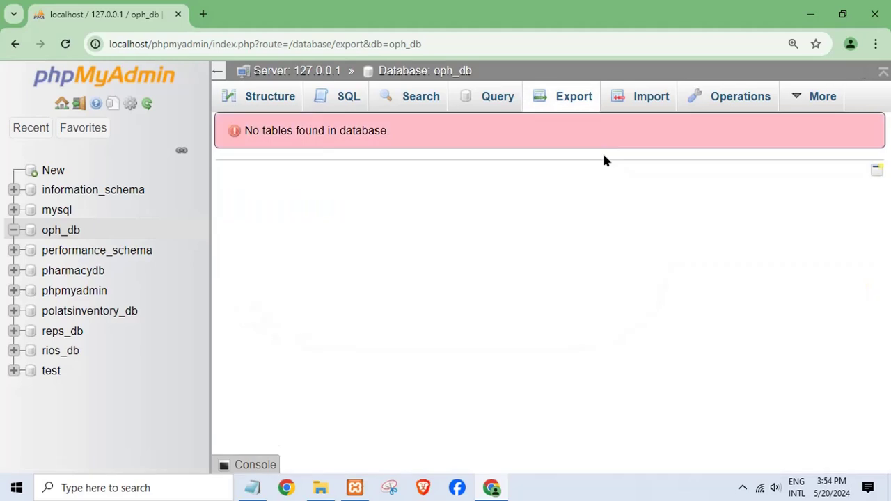
pyautogui.click(636, 101)
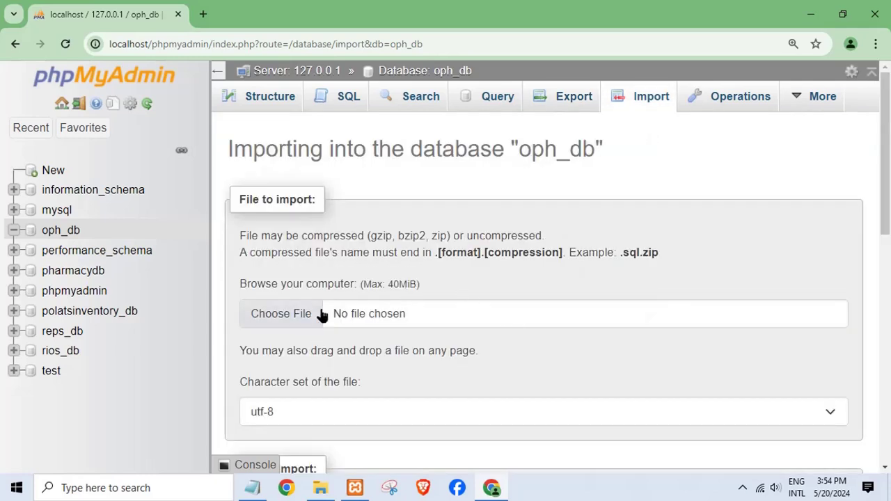
pyautogui.click(320, 488)
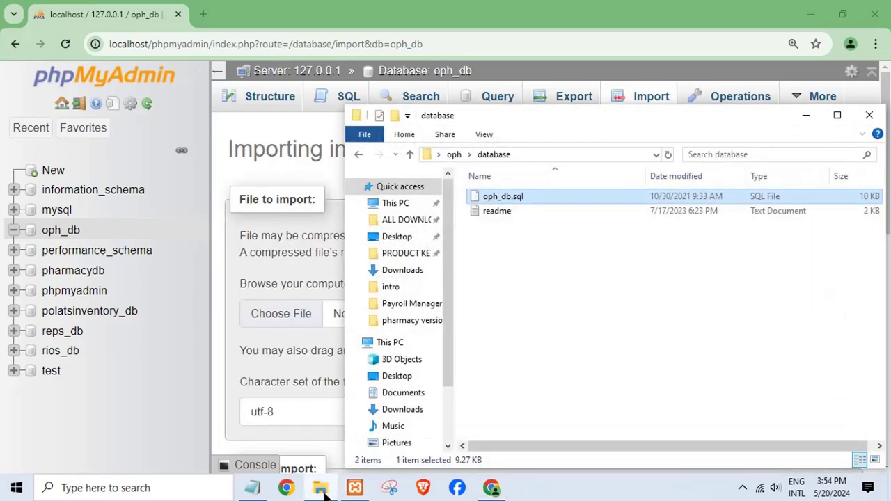
pyautogui.click(805, 116)
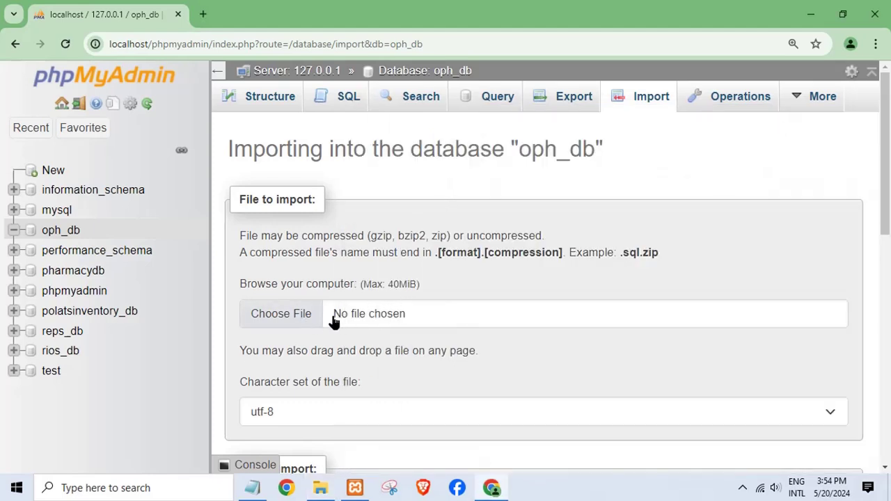
# Step: Browse to Desktop > oph > database and choose oph_db.sql as the import file
pyautogui.click(390, 324)
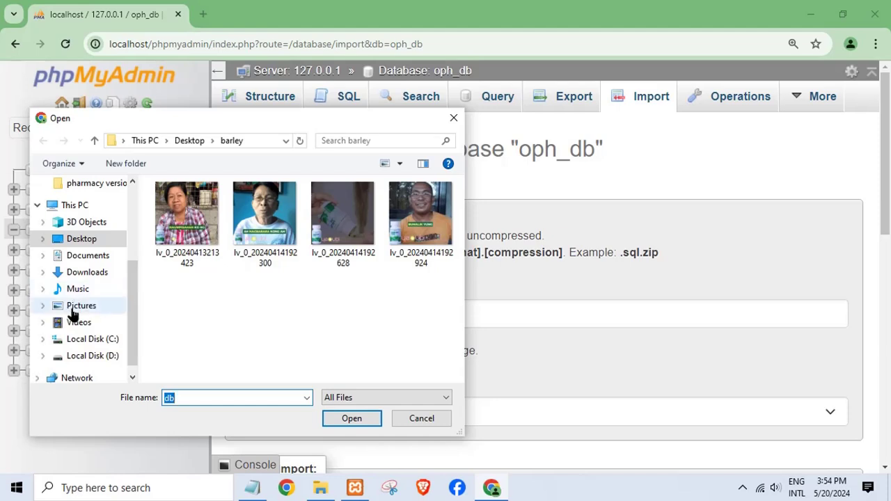
pyautogui.scroll(-1, 90, 339)
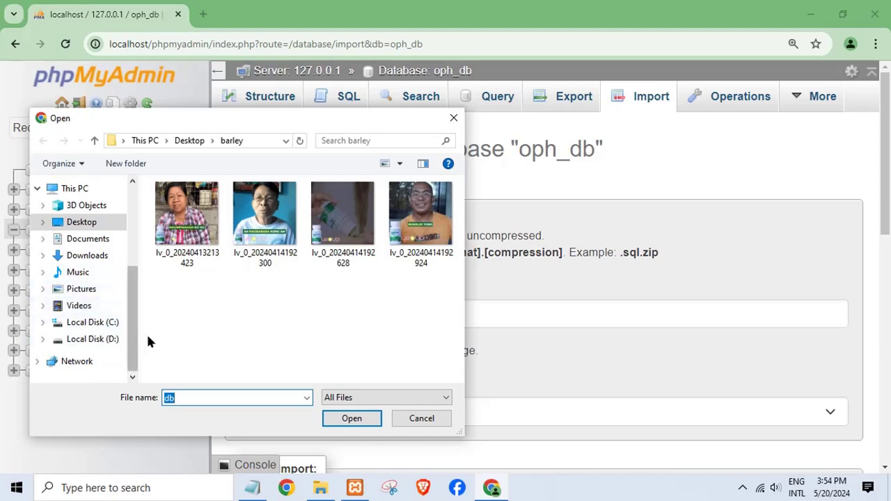
pyautogui.click(95, 327)
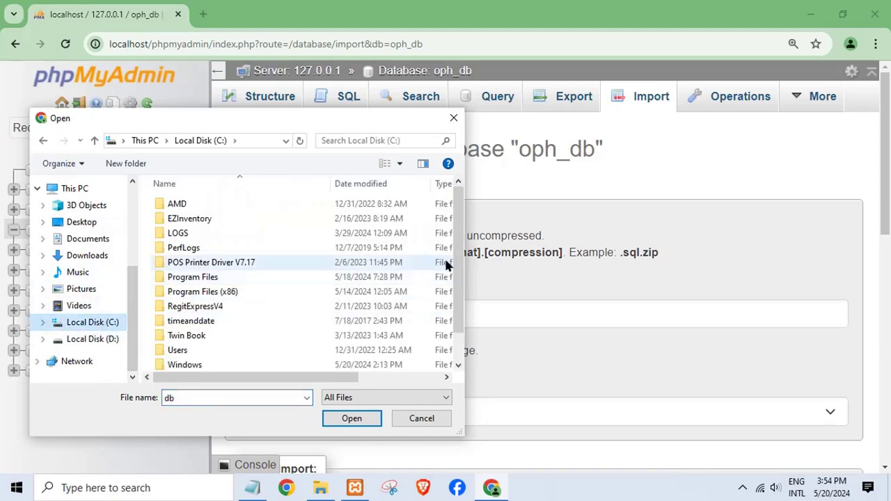
pyautogui.moveTo(459, 285); pyautogui.dragTo(461, 328)
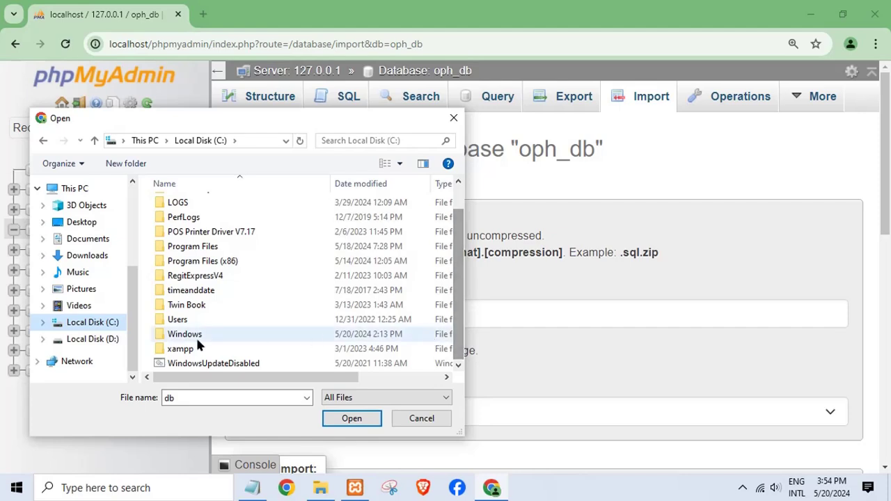
pyautogui.click(82, 223)
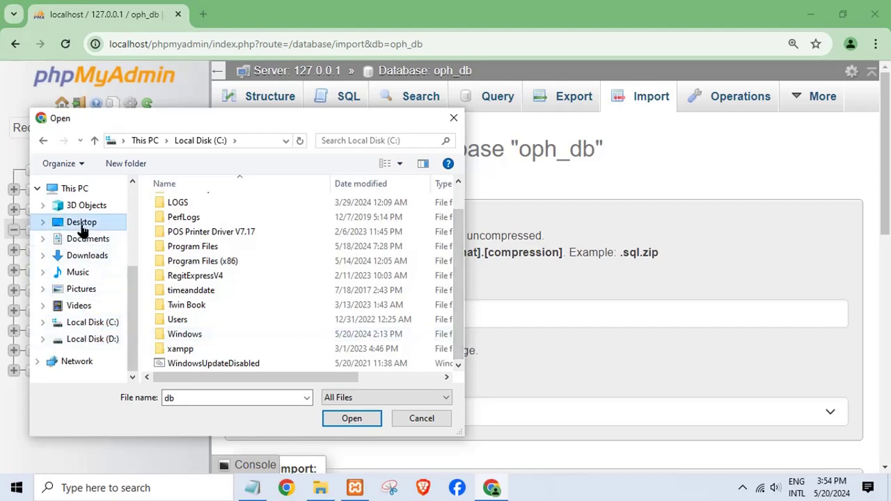
pyautogui.moveTo(456, 214); pyautogui.dragTo(464, 252)
pyautogui.doubleClick(191, 308)
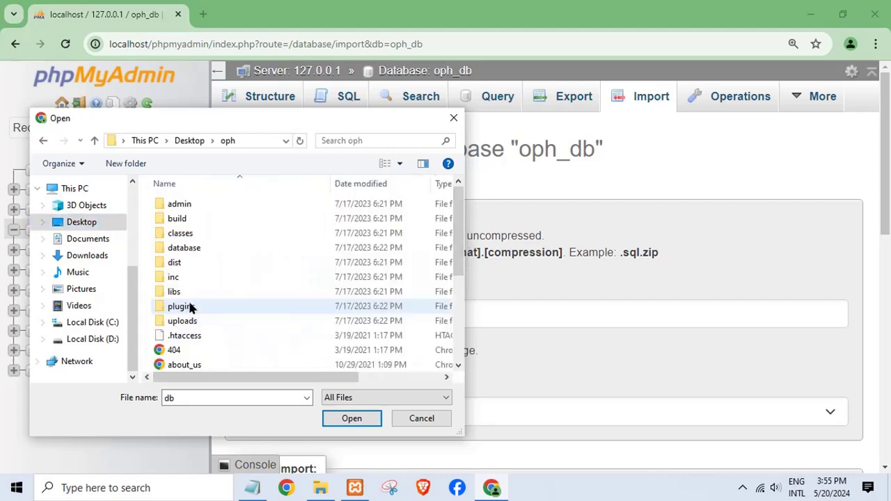
pyautogui.doubleClick(192, 248)
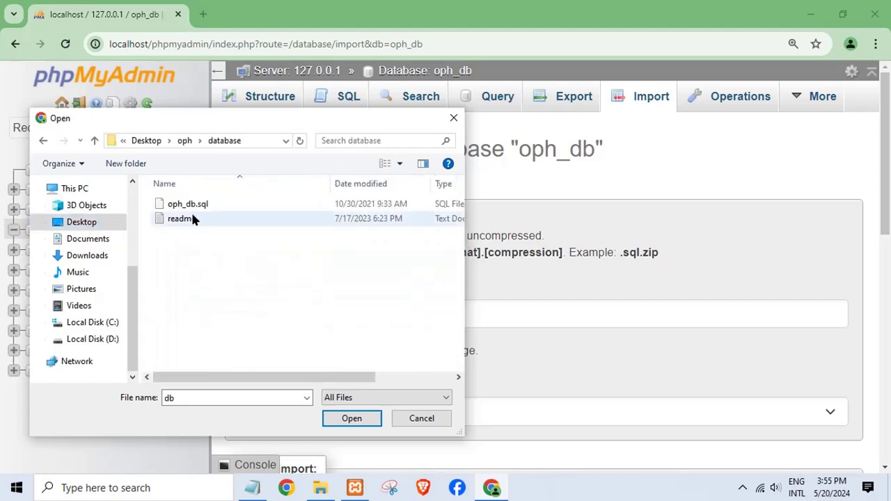
pyautogui.click(194, 207)
pyautogui.click(339, 417)
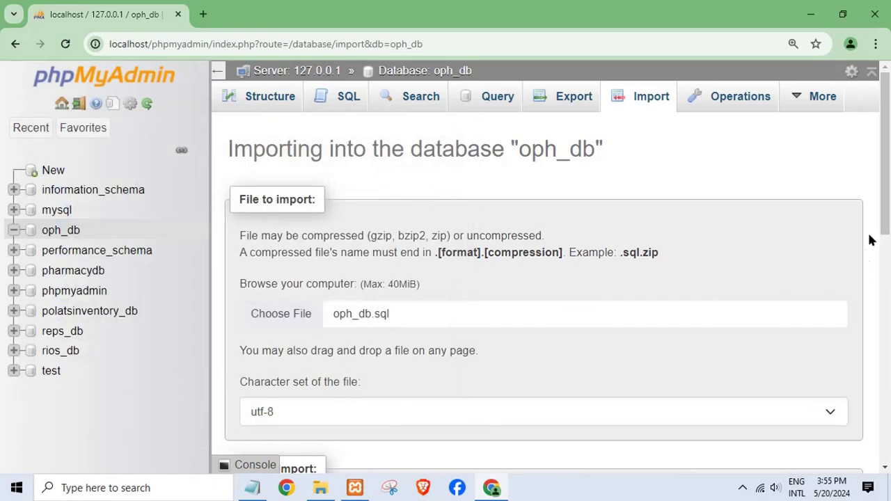
# Step: Run the oph_db.sql import into oph_db and note 'wait to succes impor' in Notepad
pyautogui.moveTo(883, 241); pyautogui.dragTo(883, 462)
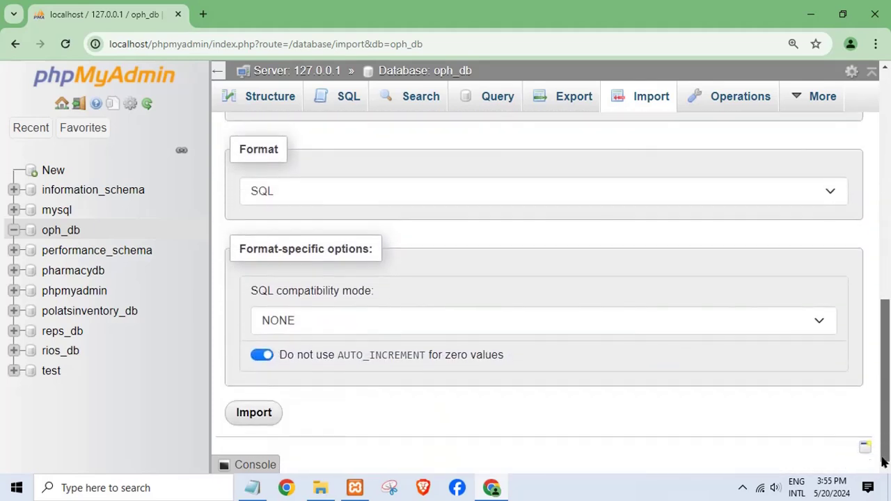
pyautogui.click(259, 413)
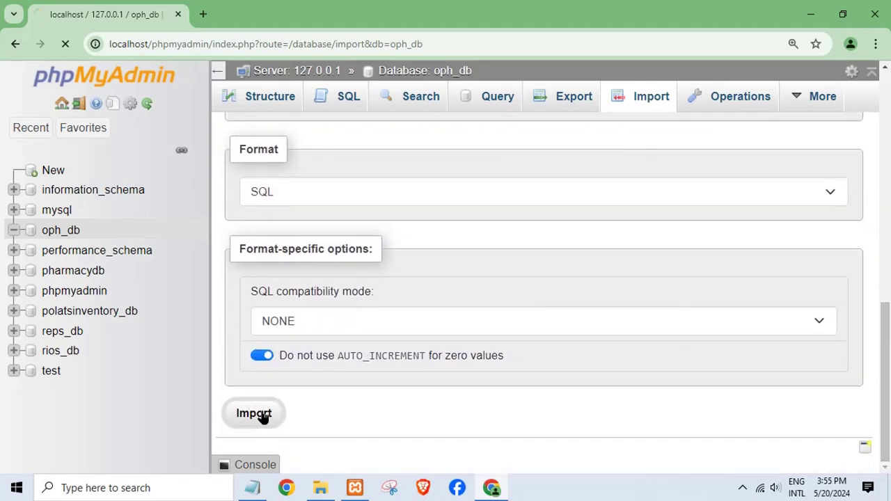
pyautogui.click(262, 490)
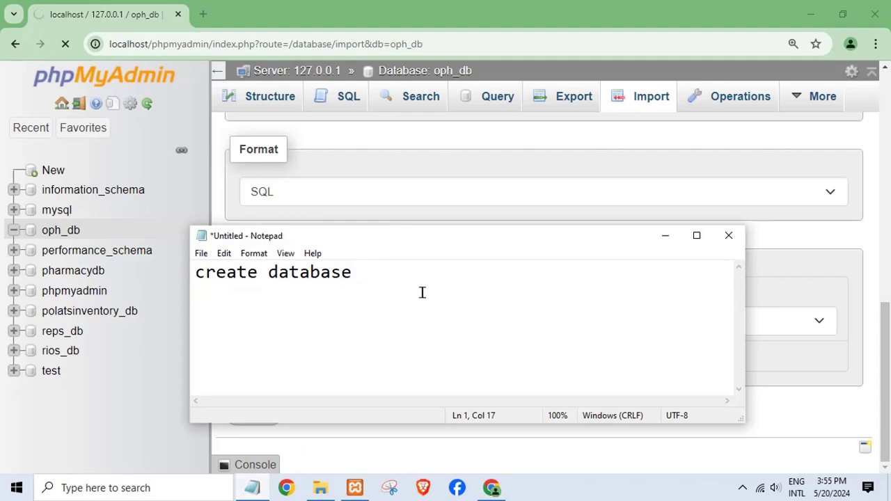
pyautogui.hotkey('ctrl', 'a')
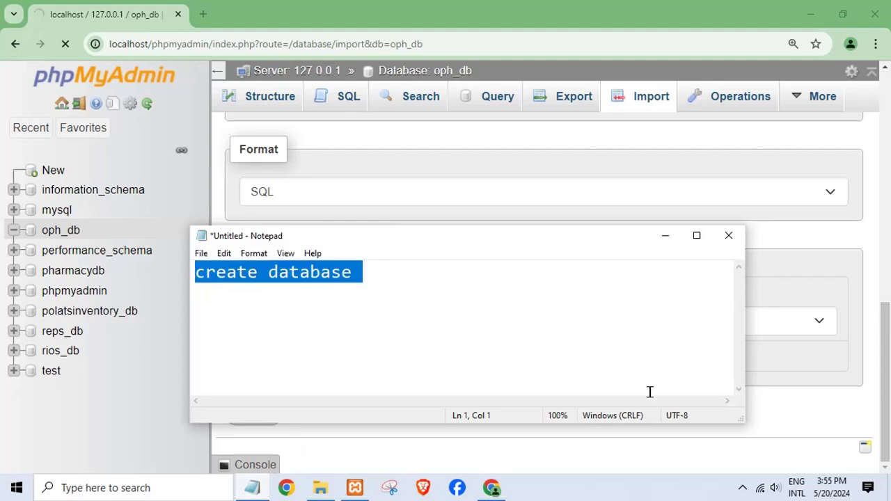
pyautogui.write('wait to succes')
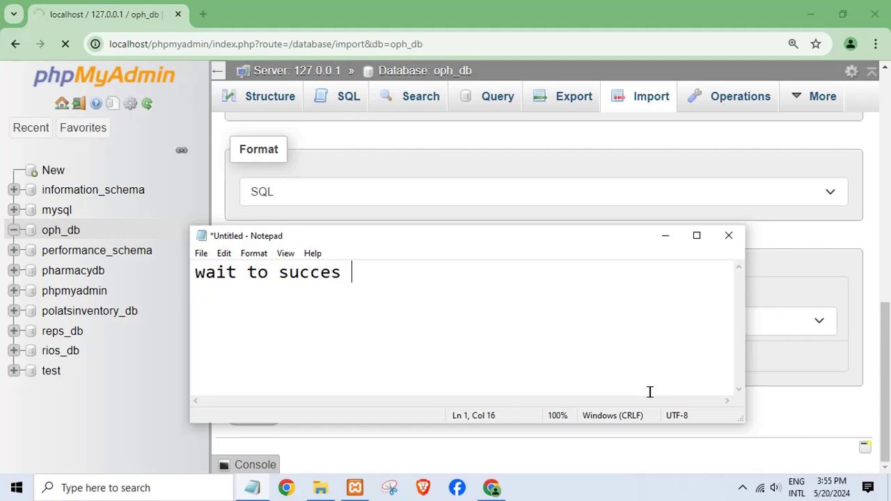
pyautogui.write(' import')
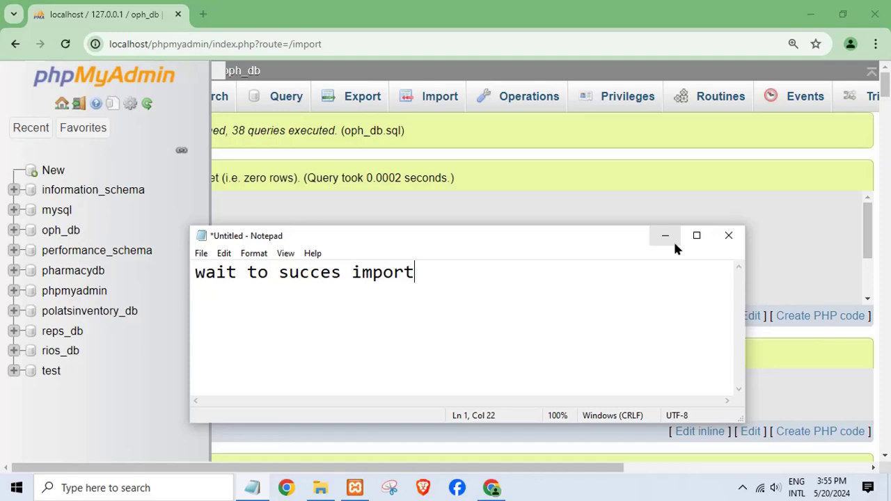
pyautogui.click(674, 240)
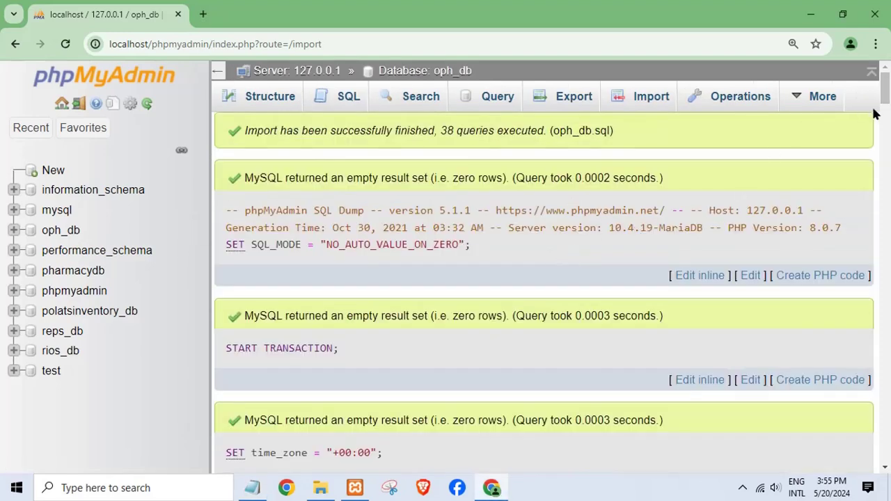
# Step: Browse the imported company_list table (5 rows), then the users table (4 rows)
pyautogui.moveTo(885, 104); pyautogui.dragTo(886, 450)
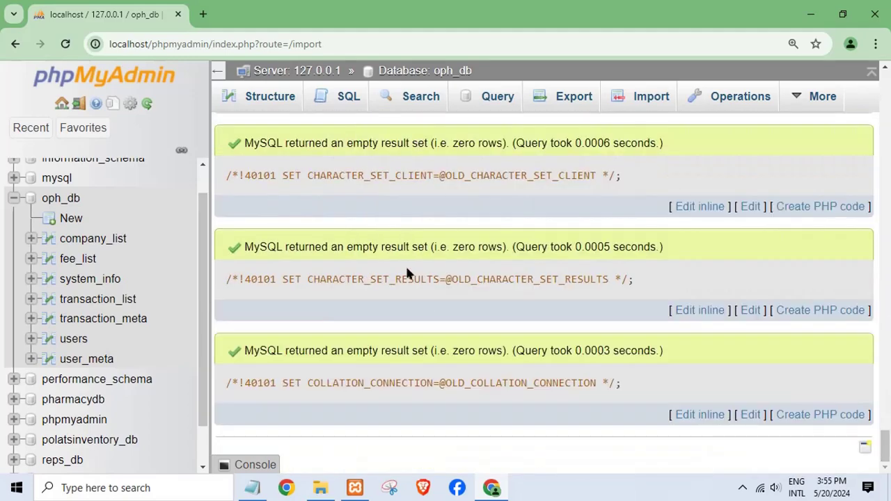
pyautogui.click(72, 240)
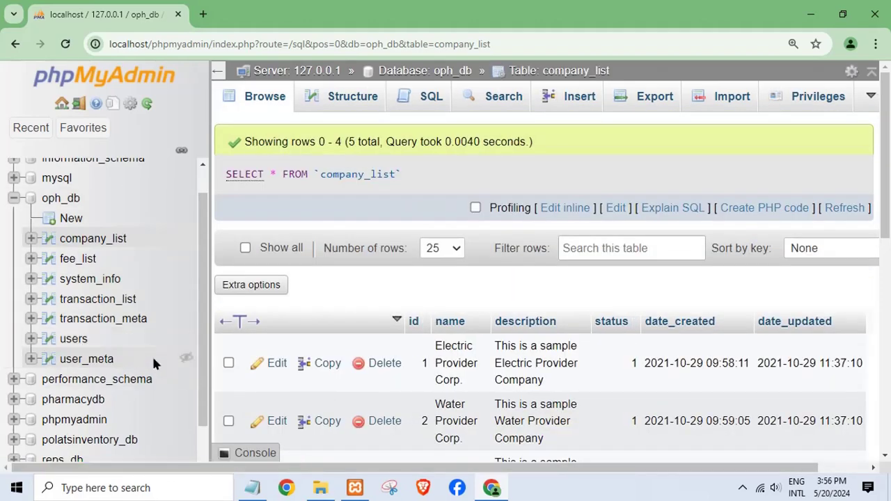
pyautogui.click(74, 339)
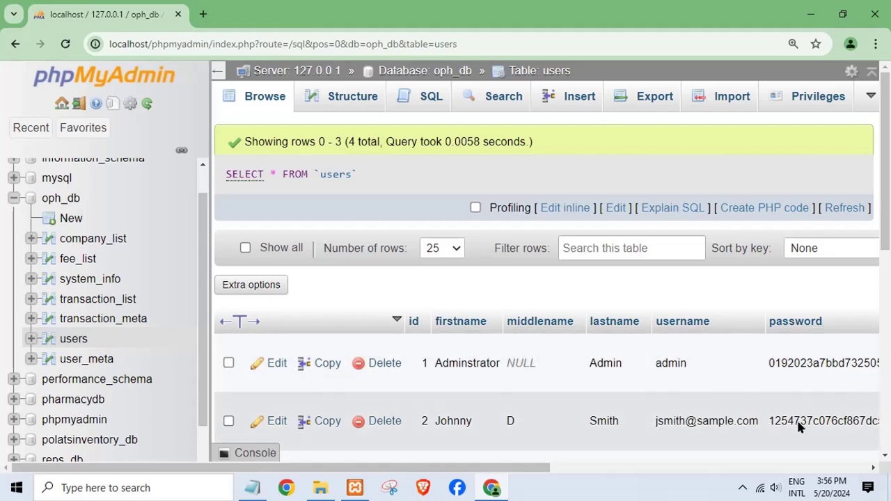
# Step: Replace the Notepad note's line with 'my xampp install in drive C'
pyautogui.click(810, 14)
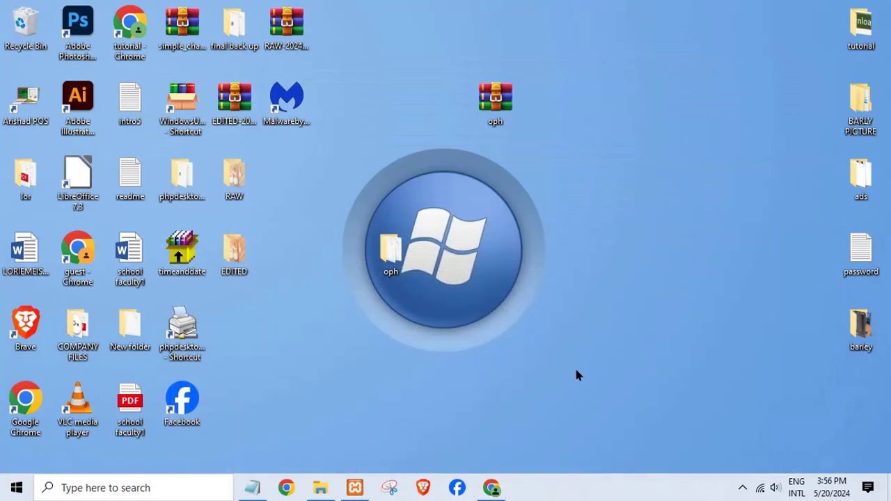
pyautogui.click(252, 488)
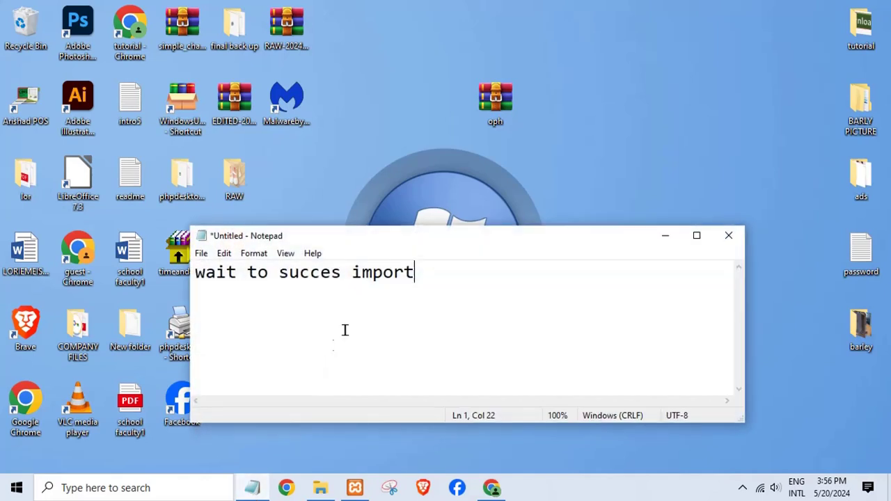
pyautogui.moveTo(442, 296); pyautogui.dragTo(14, 324)
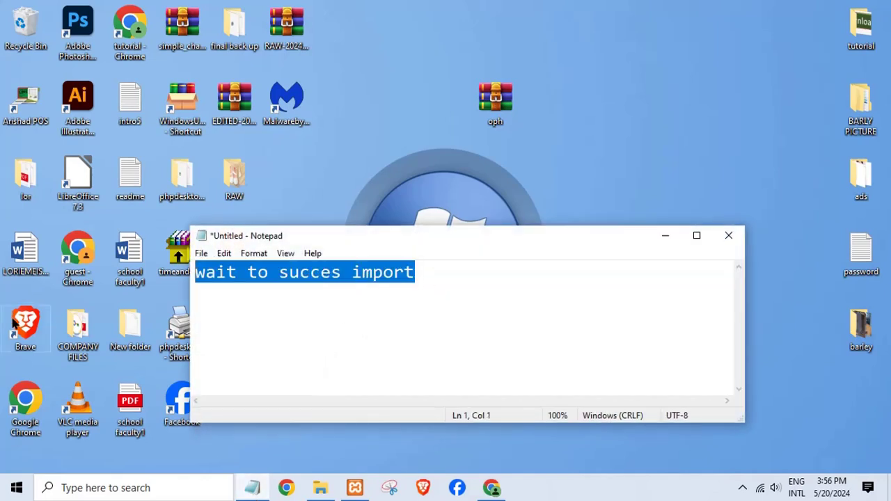
pyautogui.write('my ')
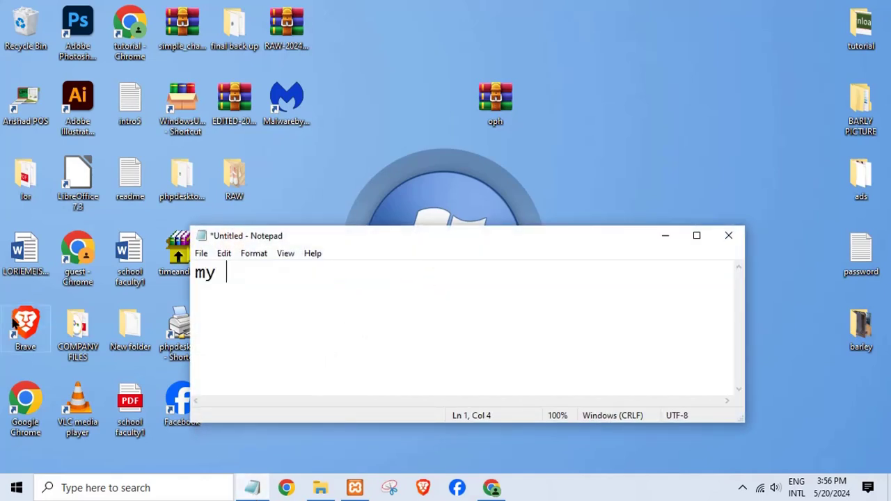
pyautogui.write('xampp install indri')
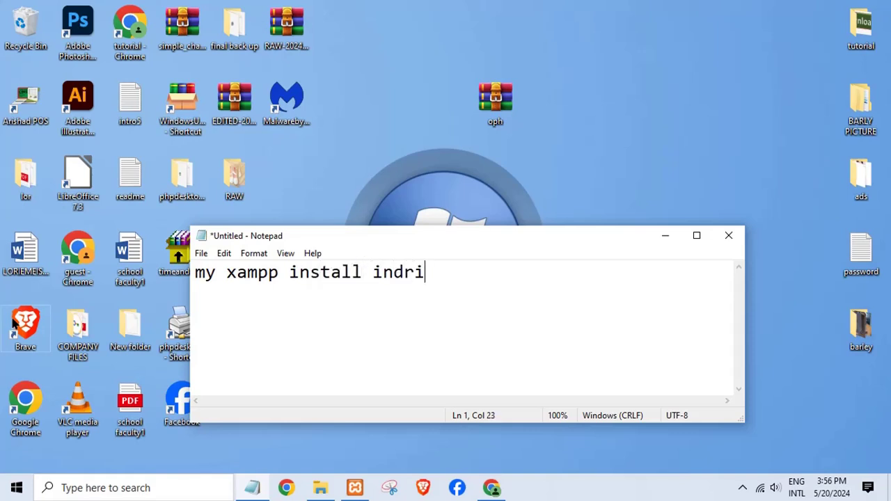
pyautogui.press('BackSpace')
pyautogui.press('BackSpace')
pyautogui.press('BackSpace')
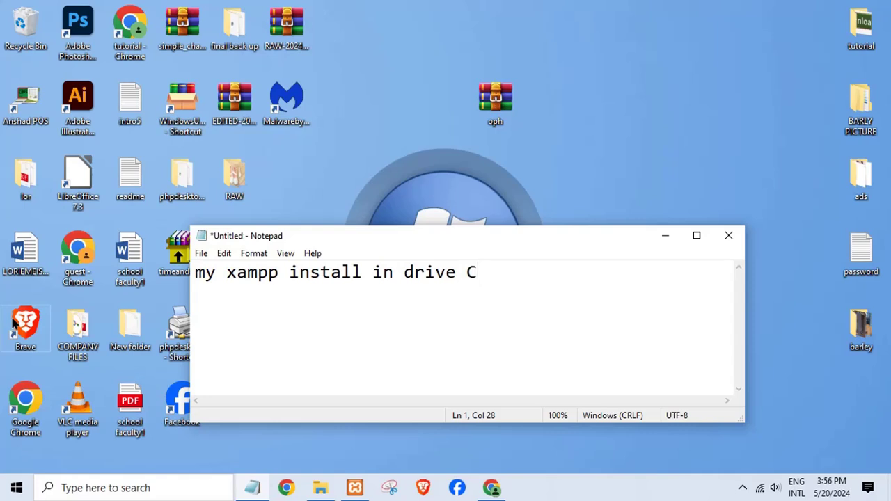
# Step: Copy the oph folder from the desktop
pyautogui.click(655, 241)
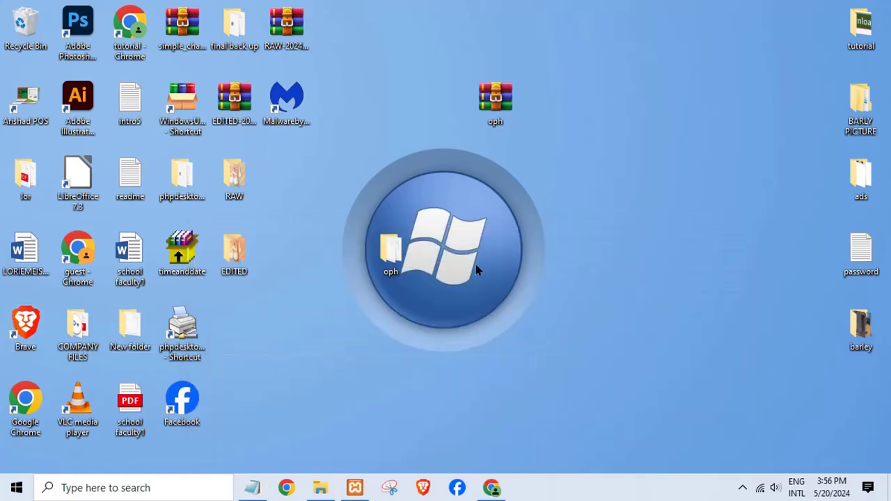
pyautogui.rightClick(398, 255)
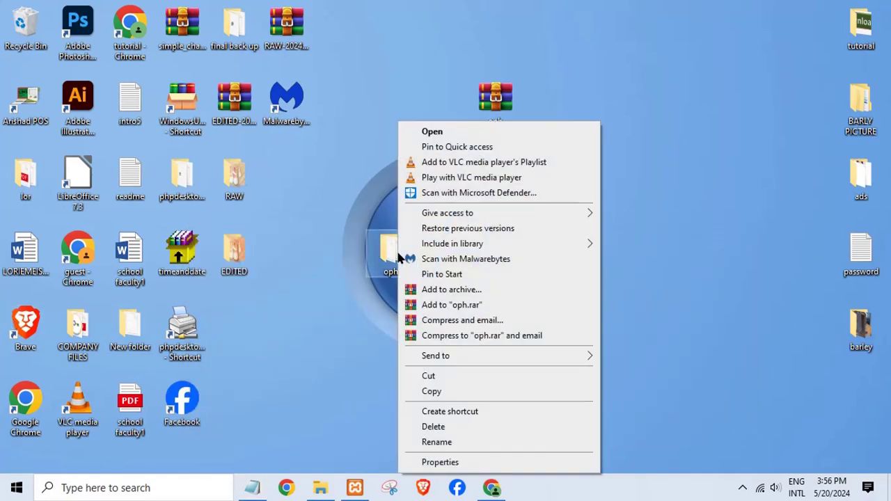
pyautogui.click(432, 392)
pyautogui.click(320, 487)
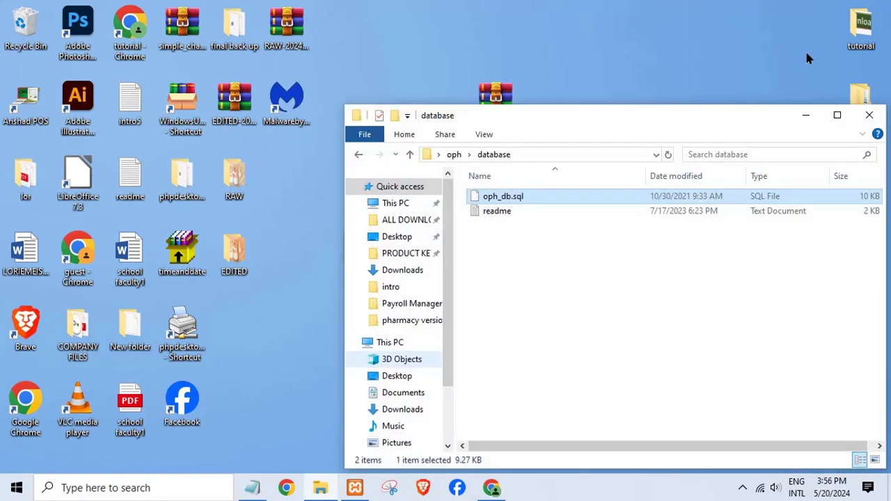
pyautogui.click(321, 487)
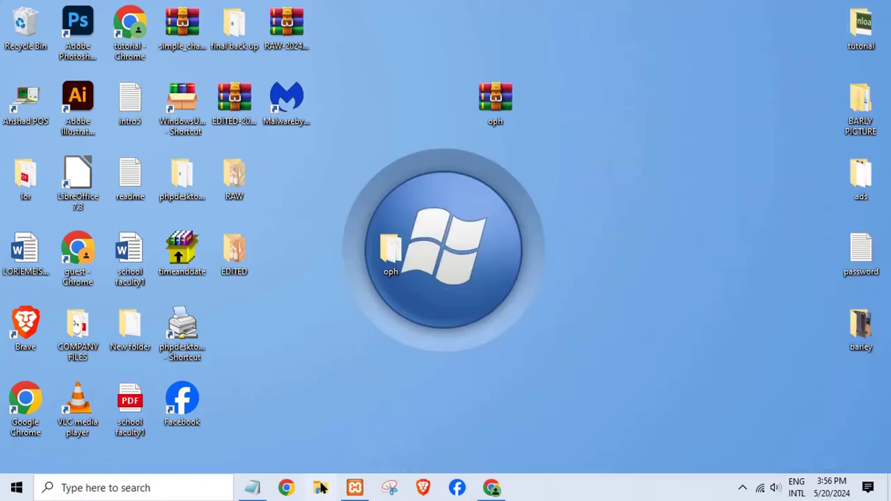
# Step: Open a maximized File Explorer at C:\xampp\htdocs
pyautogui.press('super+e')
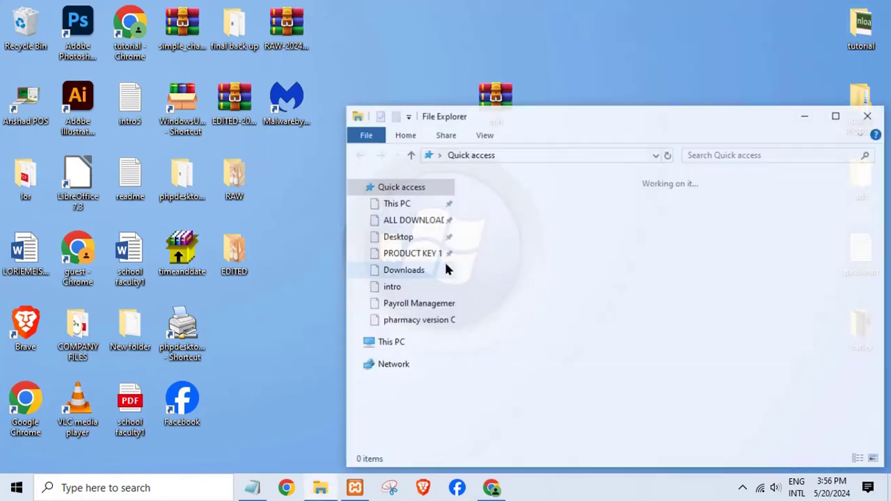
pyautogui.click(837, 115)
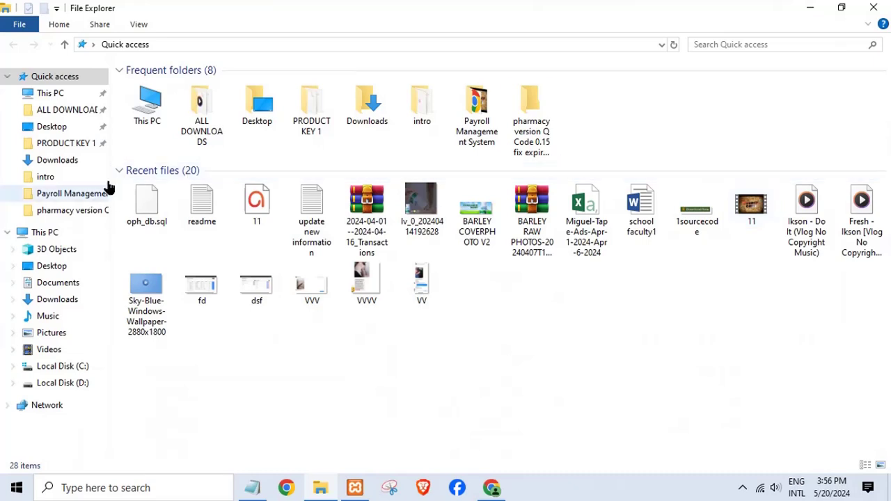
pyautogui.click(44, 231)
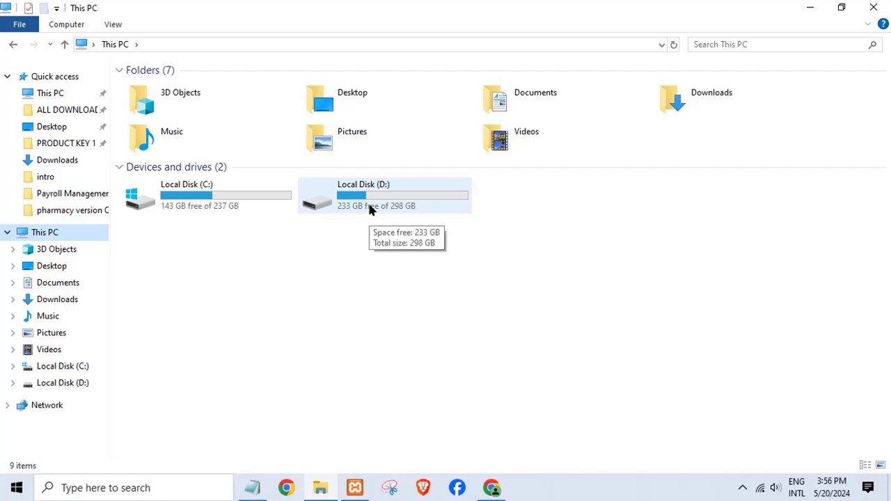
pyautogui.click(245, 189)
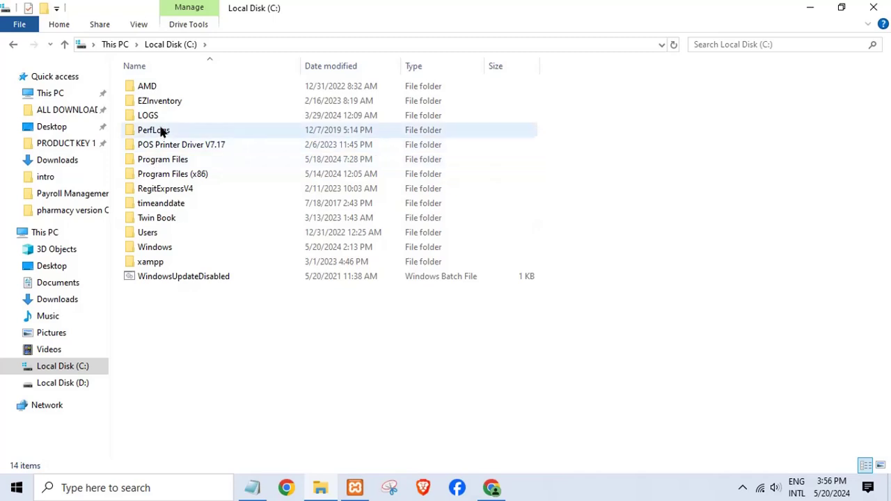
pyautogui.doubleClick(156, 262)
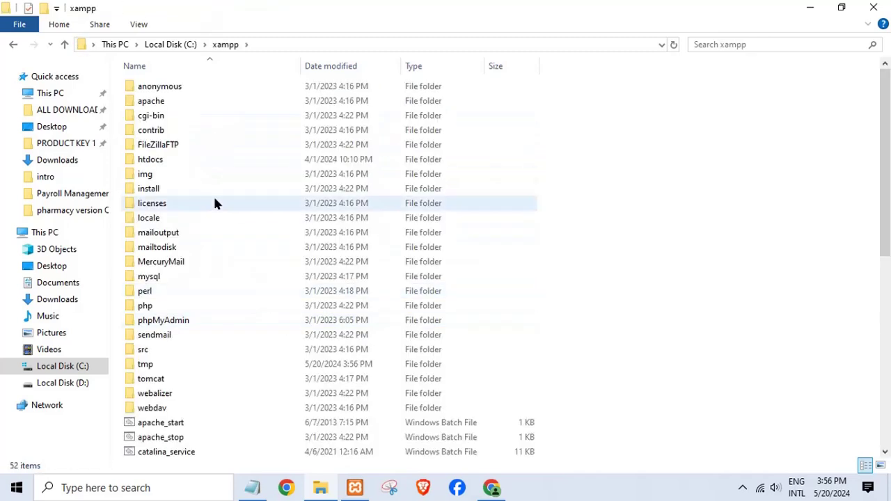
pyautogui.doubleClick(167, 158)
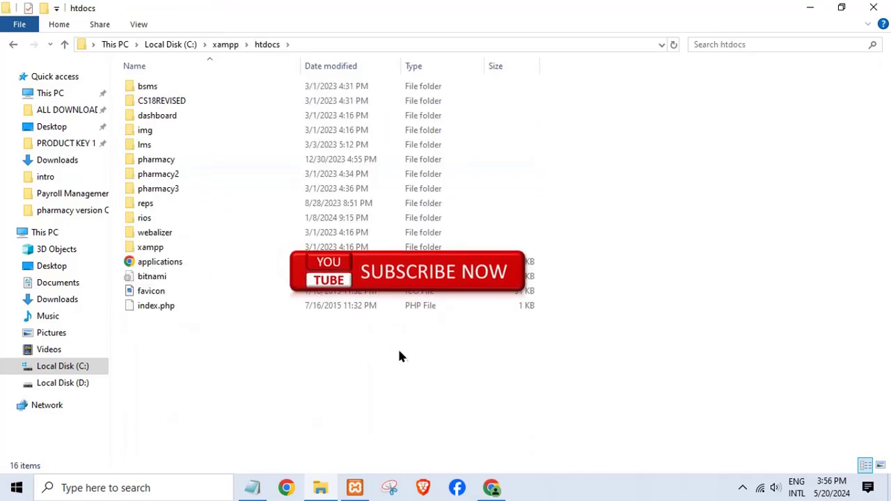
# Step: Paste oph into htdocs and open it to show admin, database, config.php and index.php
pyautogui.rightClick(404, 360)
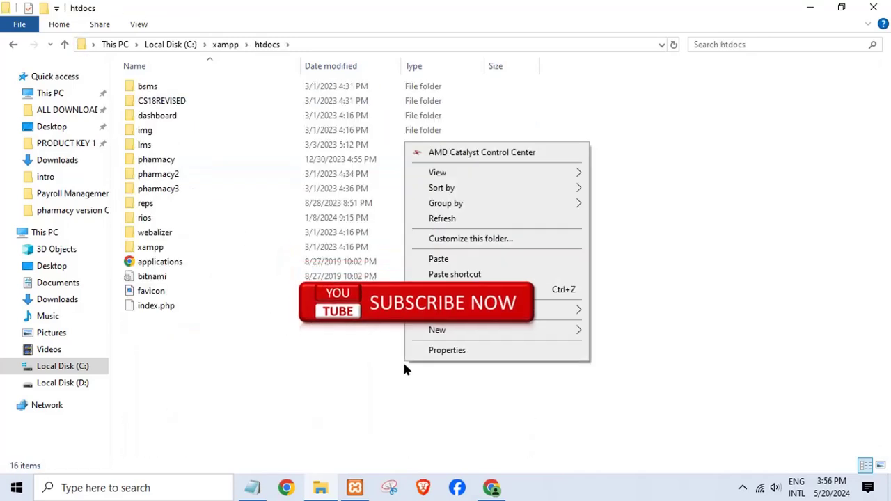
pyautogui.click(452, 258)
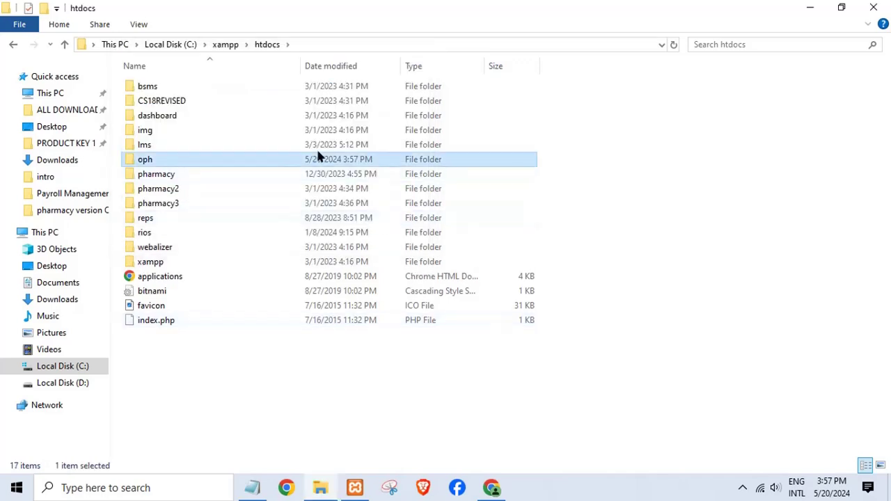
pyautogui.doubleClick(306, 159)
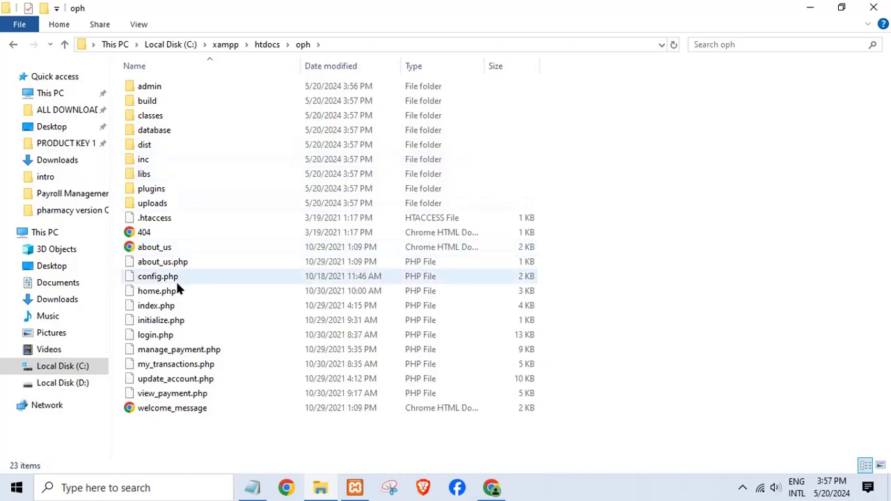
# Step: Edit oph's index.php in Notepad++, decline the update, and launch it in Chrome
pyautogui.click(165, 307)
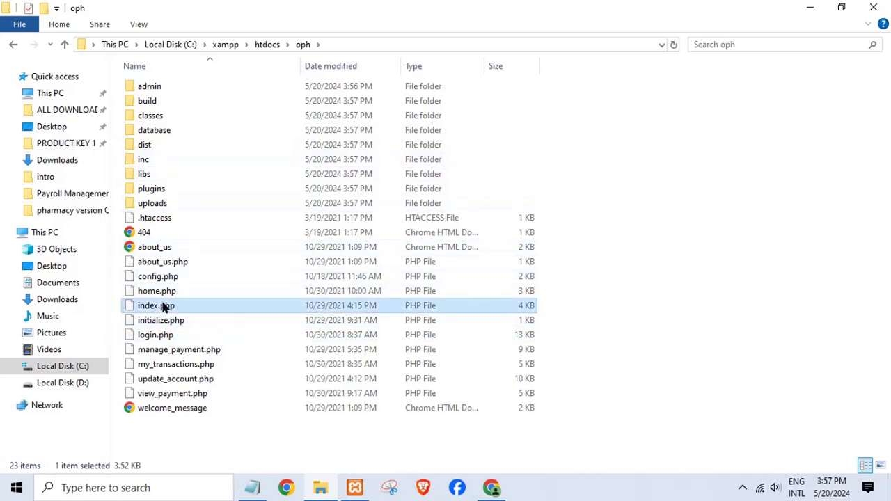
pyautogui.rightClick(165, 308)
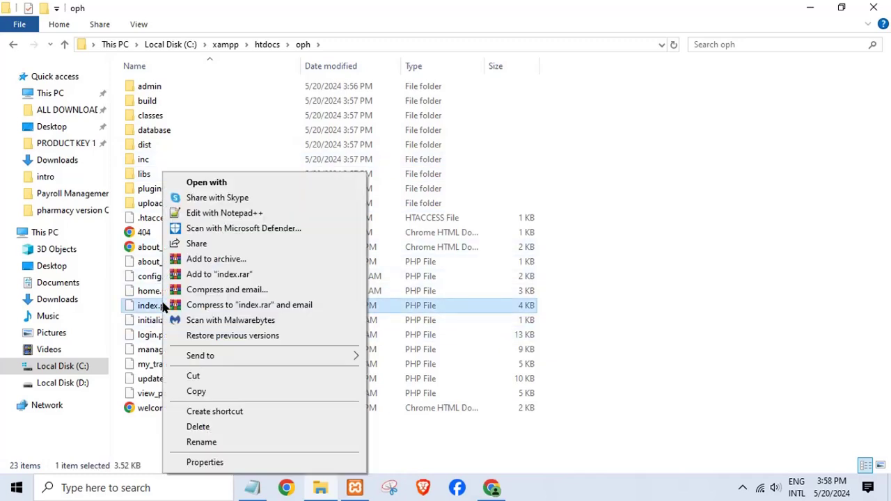
pyautogui.click(214, 220)
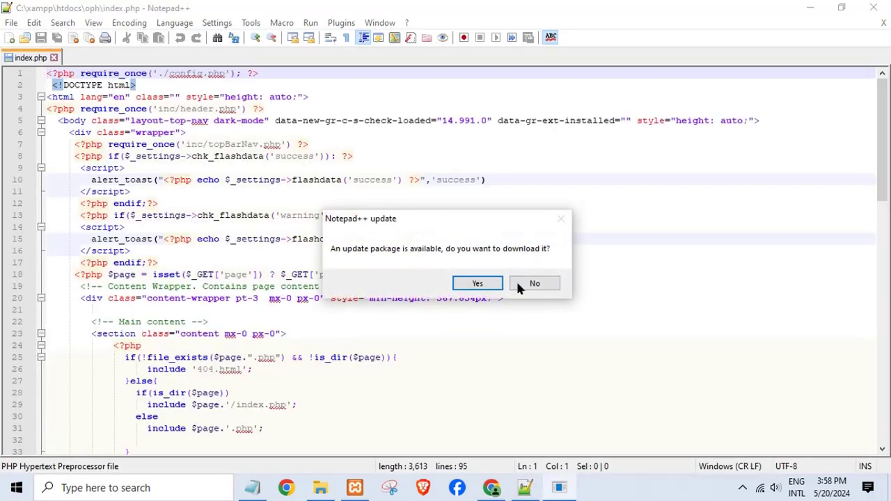
pyautogui.click(526, 284)
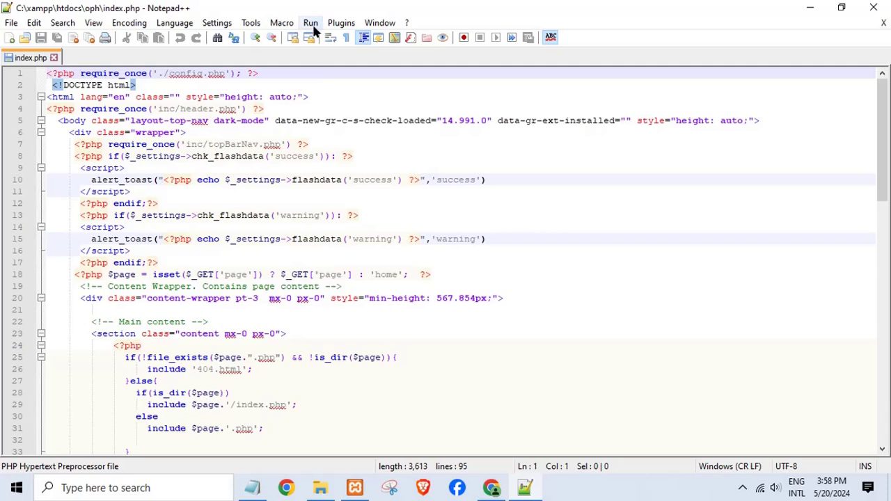
pyautogui.click(311, 23)
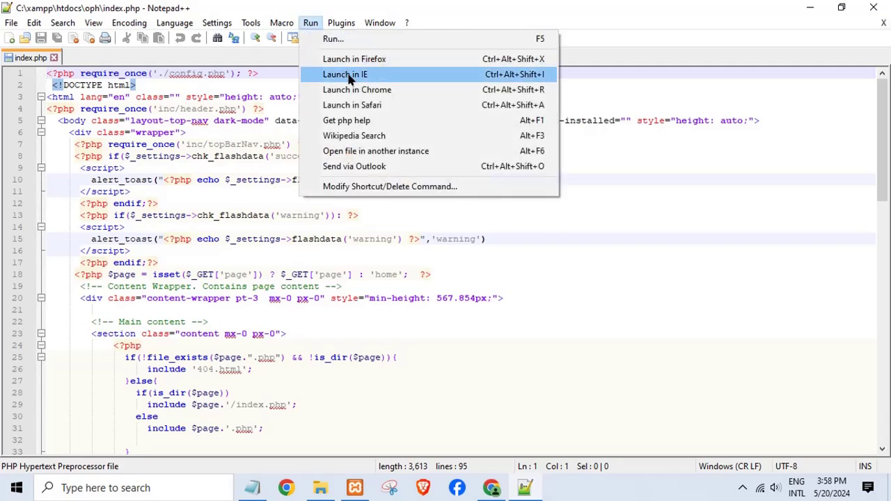
pyautogui.click(370, 90)
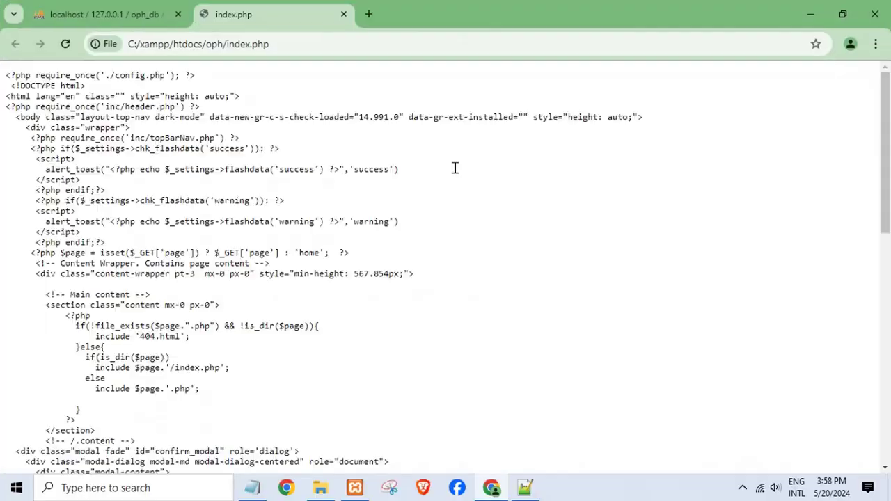
# Step: Replace file:///C:/xampp/htdocs with localhost to load localhost/oph/index.php
pyautogui.moveTo(202, 44); pyautogui.dragTo(94, 66)
pyautogui.press('BackSpace')
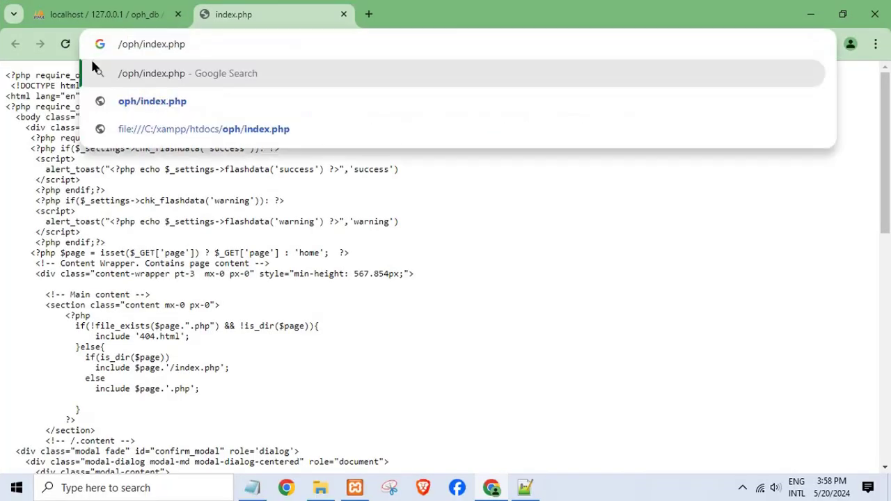
pyautogui.write('localhost')
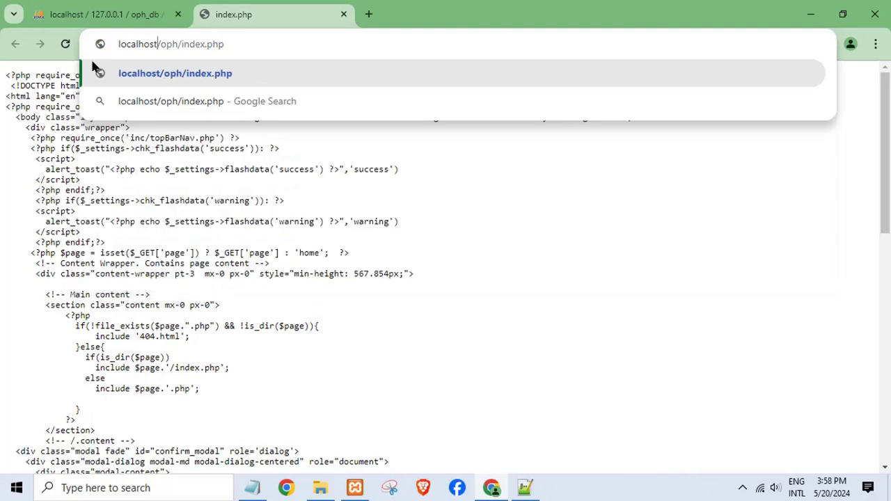
pyautogui.press('Return')
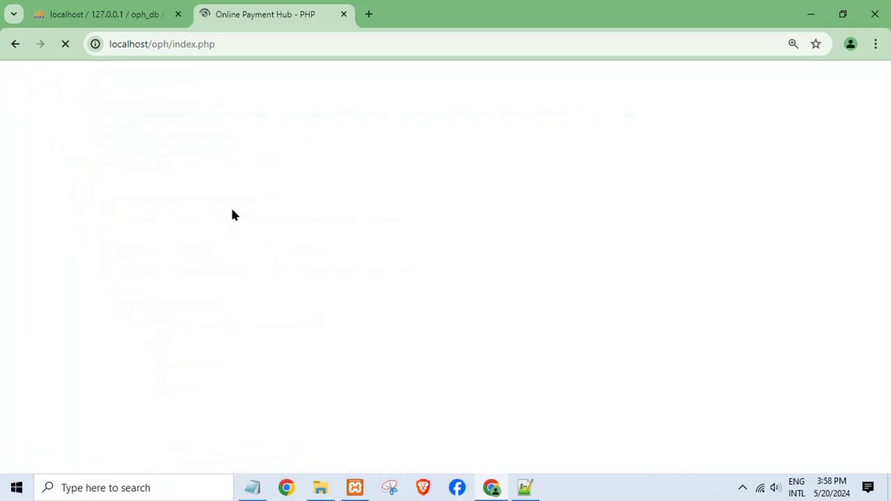
# Step: Open oph's admin folder and copy its full path from the Explorer address bar
pyautogui.click(329, 493)
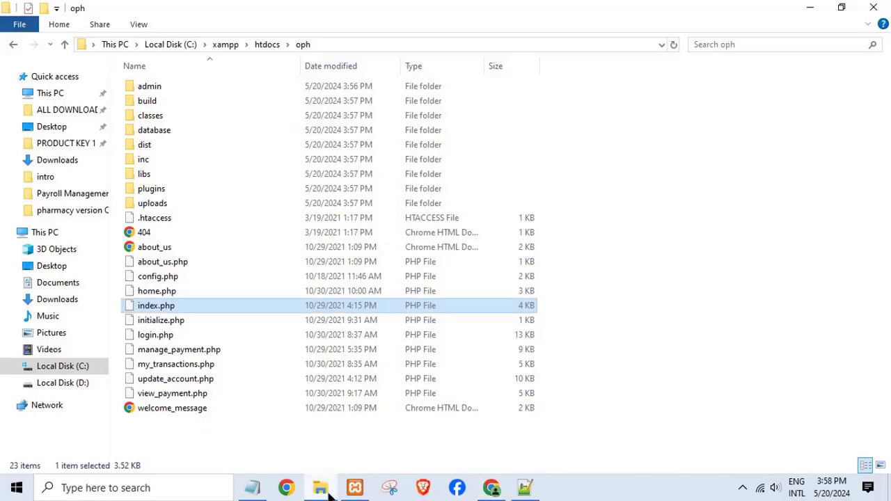
pyautogui.doubleClick(152, 87)
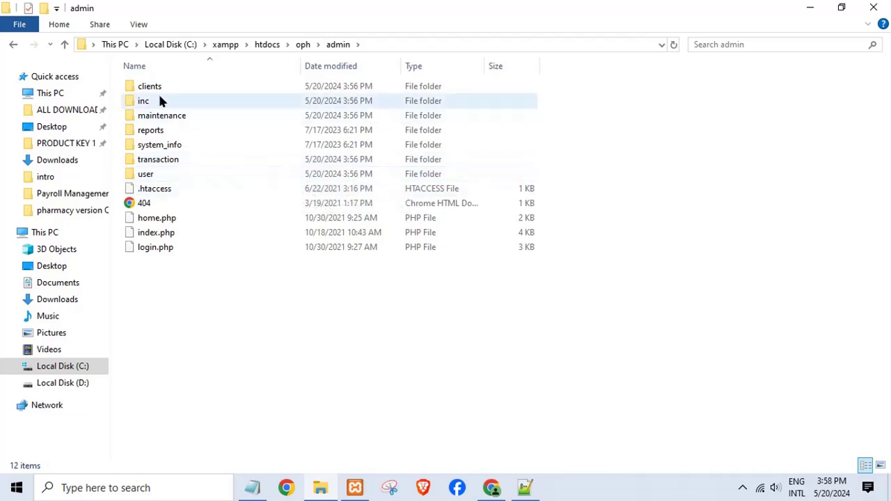
pyautogui.click(382, 46)
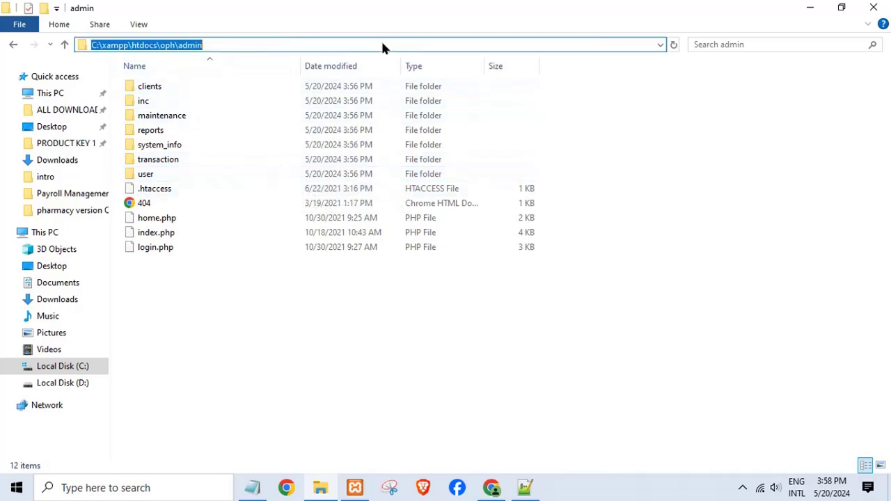
pyautogui.rightClick(168, 46)
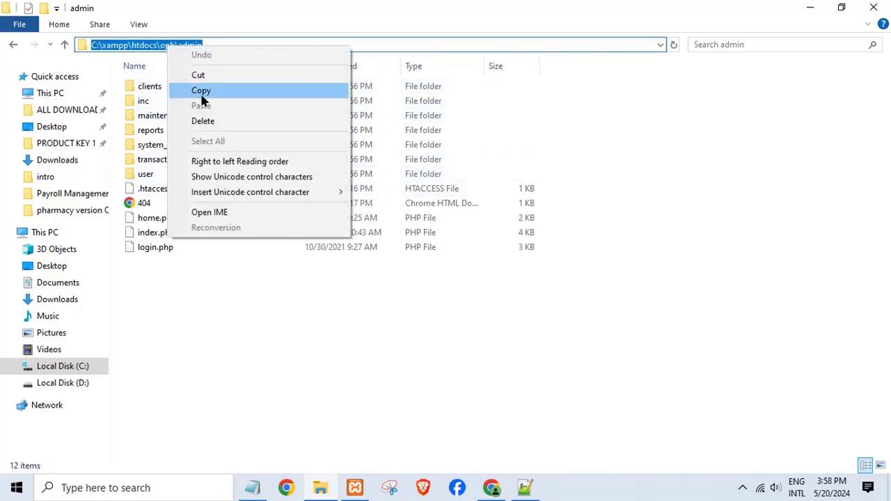
pyautogui.click(201, 91)
pyautogui.click(494, 488)
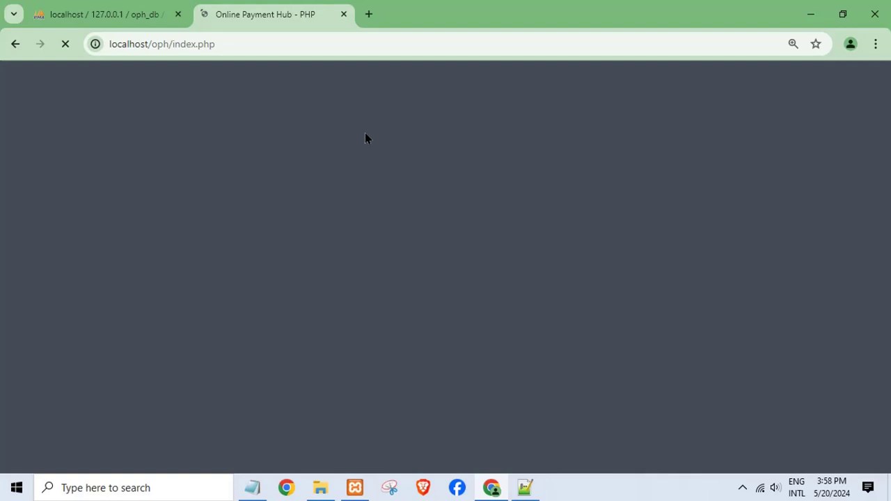
# Step: Load localhost/oph/admin in a new tab, then return to the Online Payment Hub tab
pyautogui.click(366, 15)
pyautogui.rightClick(273, 44)
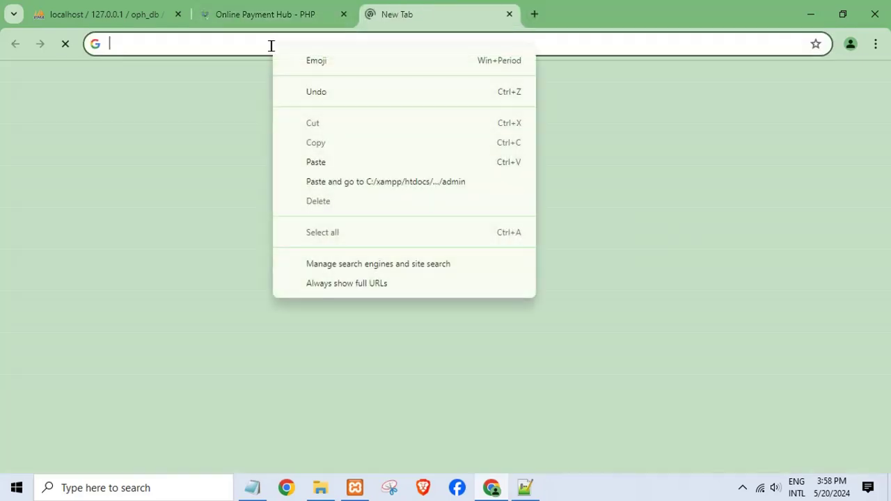
pyautogui.click(312, 162)
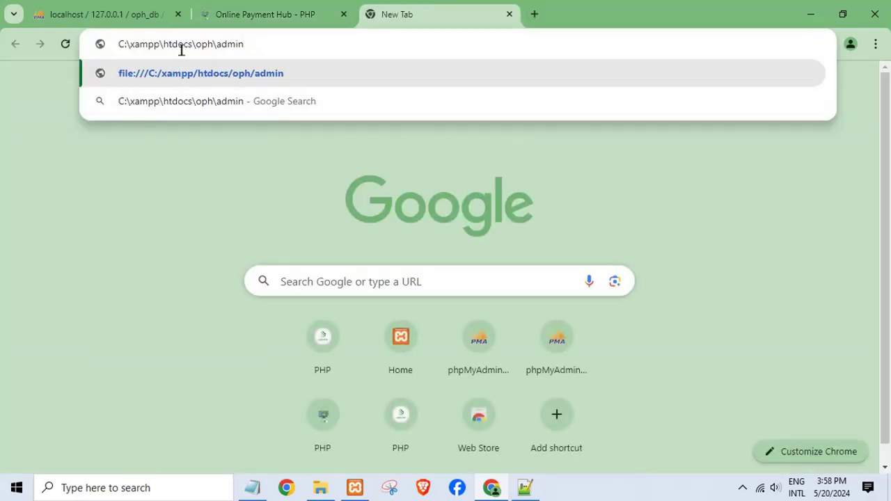
pyautogui.moveTo(193, 44); pyautogui.dragTo(74, 50)
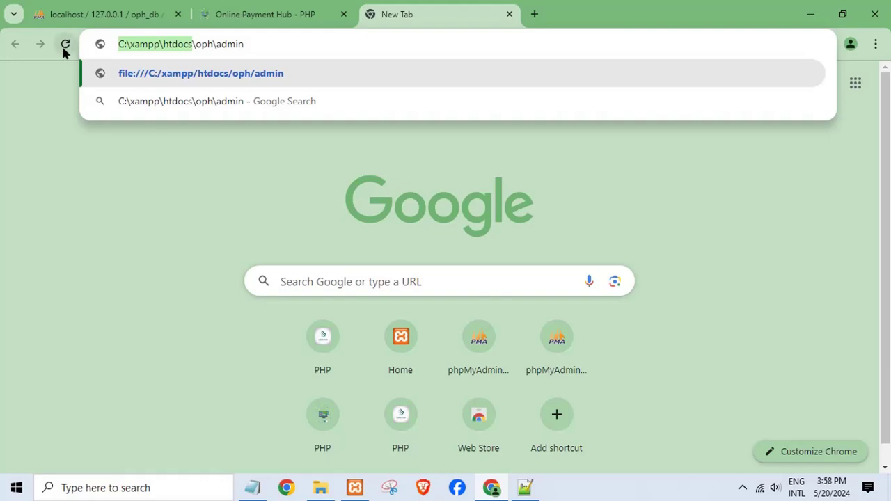
pyautogui.press('BackSpace')
pyautogui.write('localhost')
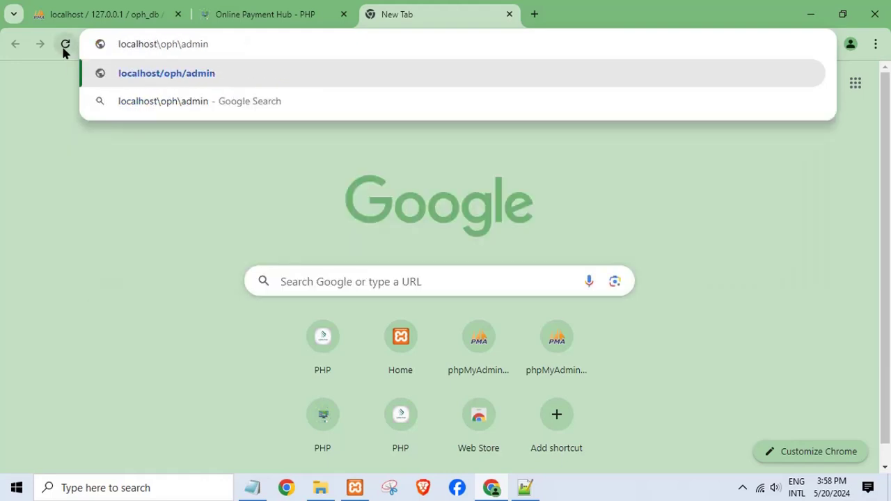
pyautogui.press('Return')
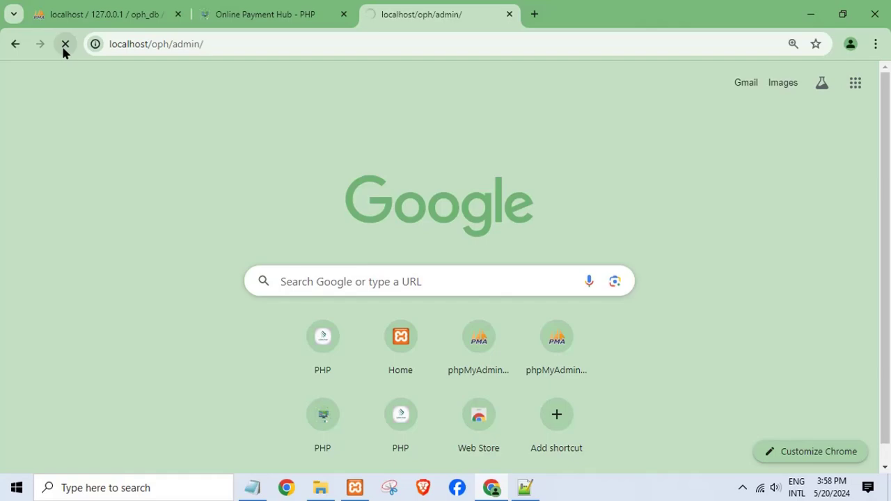
pyautogui.click(222, 16)
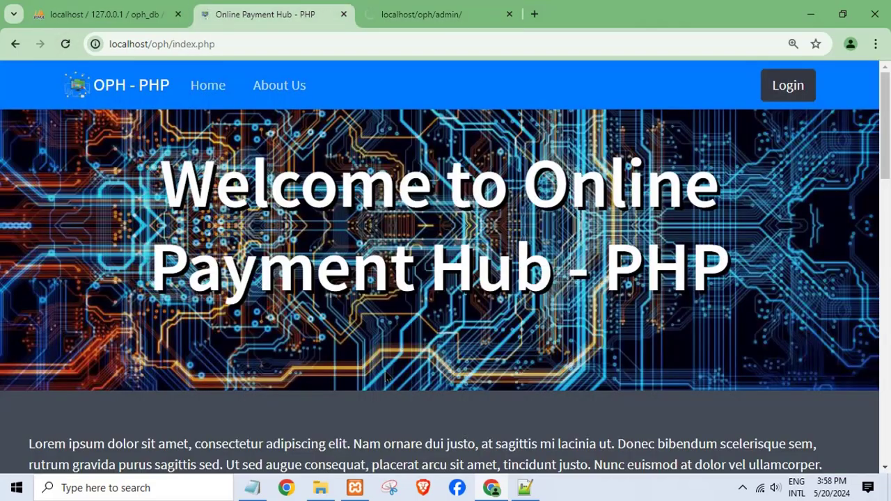
# Step: Scroll index.php from welcome banner to footer, glance at the admin login tab, return home
pyautogui.scroll(-2, 172, 263)
pyautogui.scroll(-3, 209, 306)
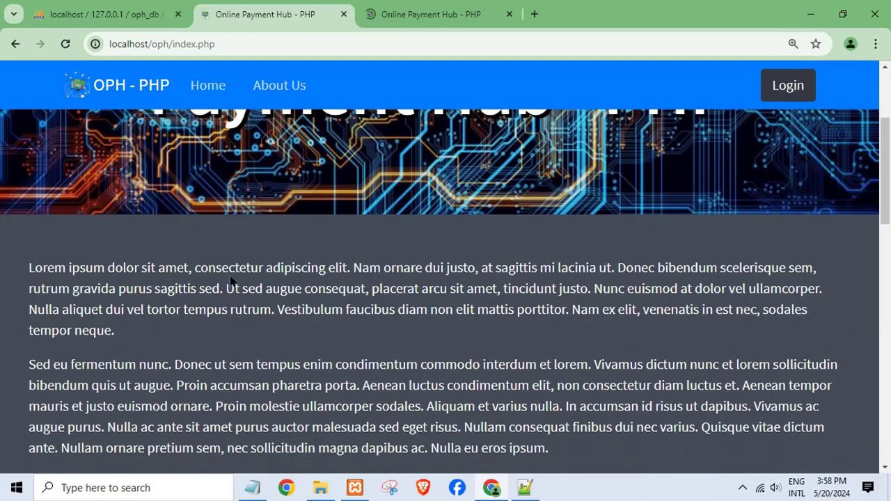
pyautogui.scroll(3, 272, 353)
pyautogui.scroll(-5, 284, 359)
pyautogui.scroll(-8, 286, 362)
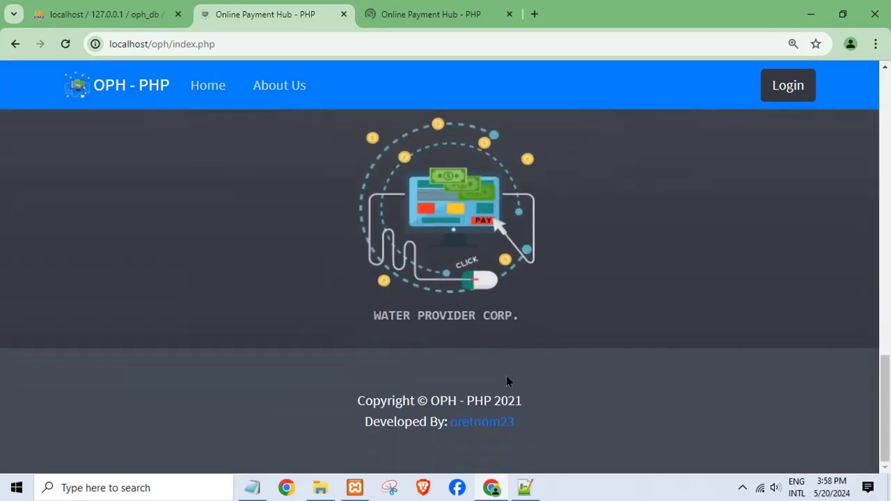
pyautogui.scroll(8, 501, 376)
pyautogui.scroll(10, 493, 376)
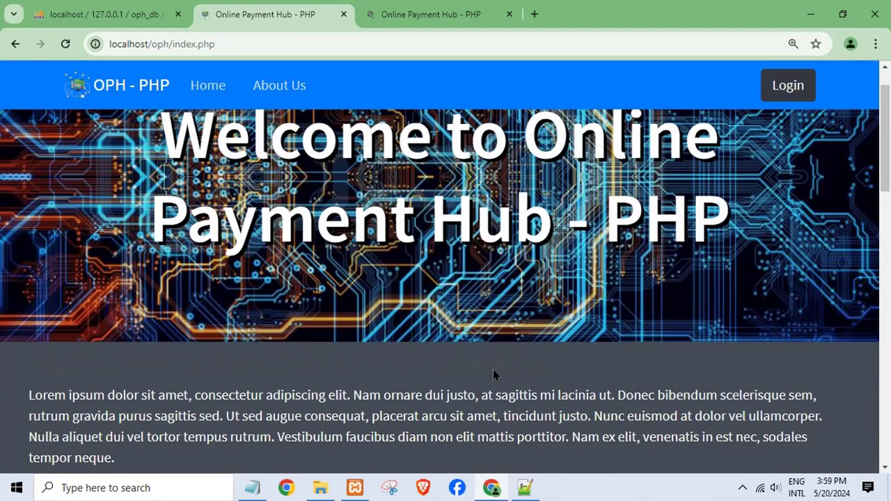
pyautogui.click(411, 21)
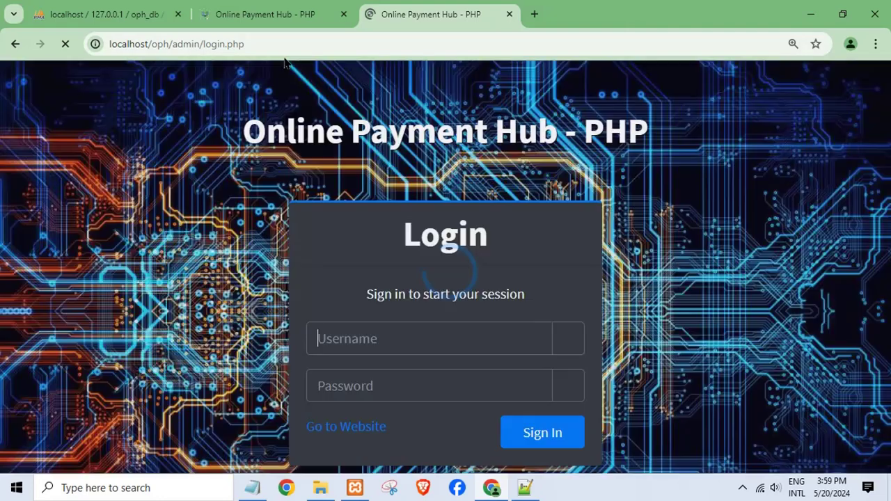
pyautogui.click(268, 20)
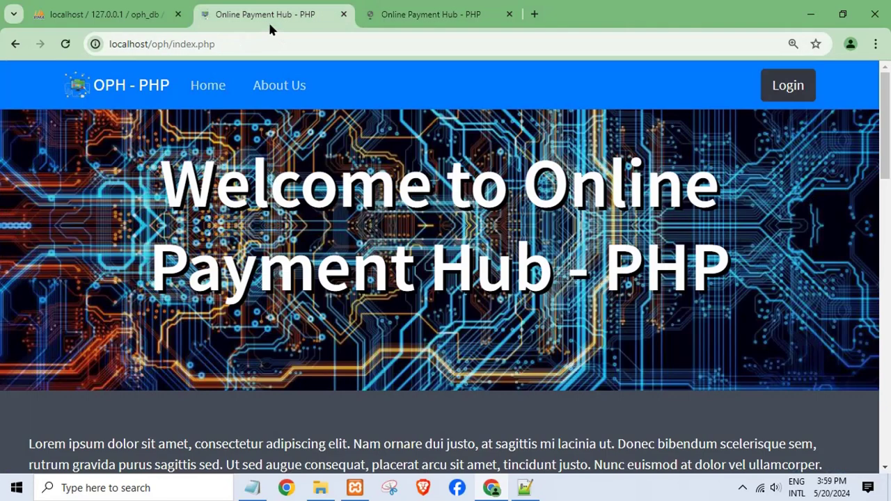
# Step: Go to the admin login page, enter the administrator username and start the password
pyautogui.click(220, 91)
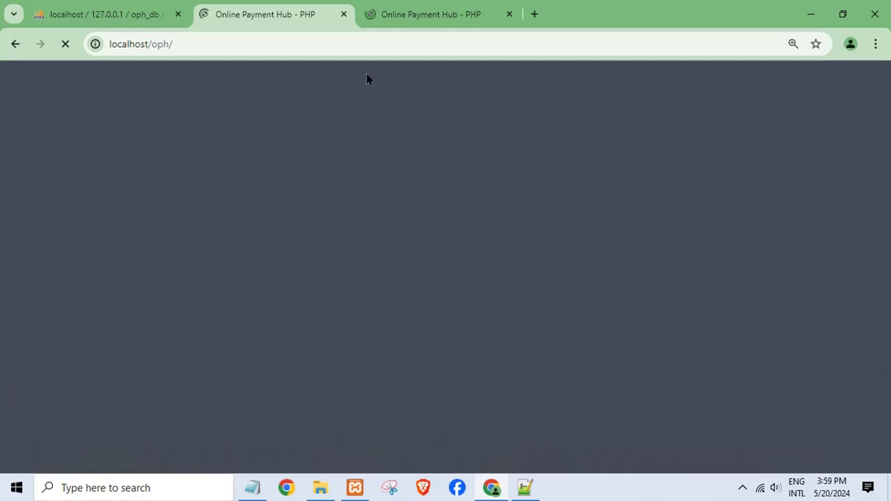
pyautogui.click(403, 18)
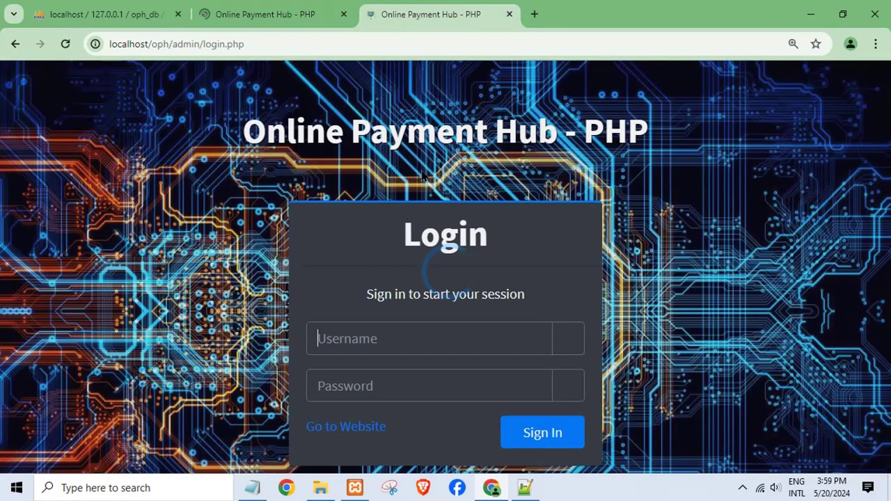
pyautogui.click(353, 344)
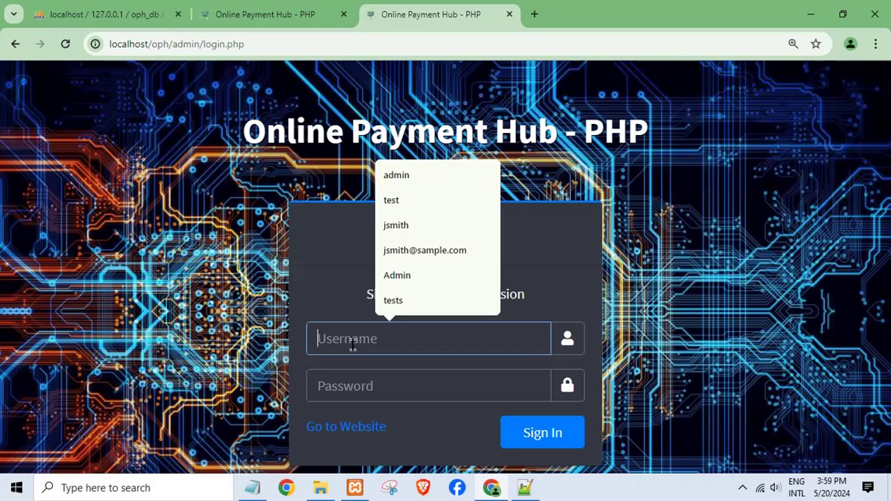
pyautogui.write('admin')
pyautogui.press('Tab')
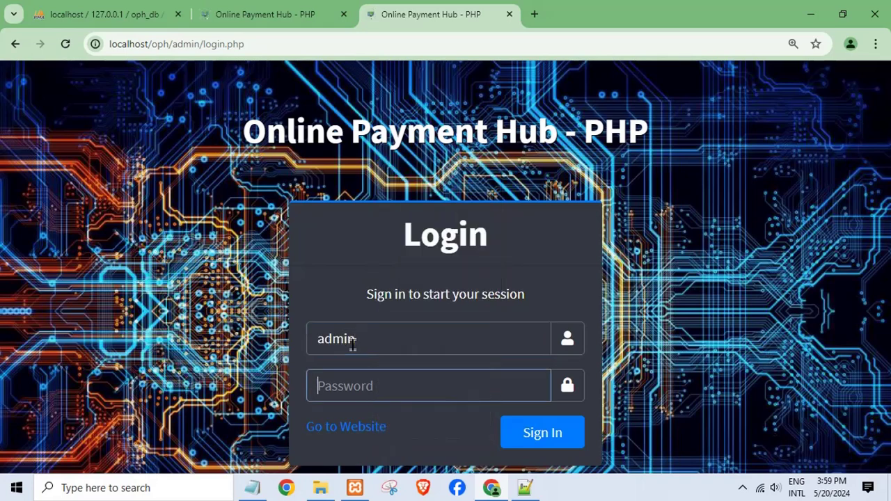
pyautogui.write('a')
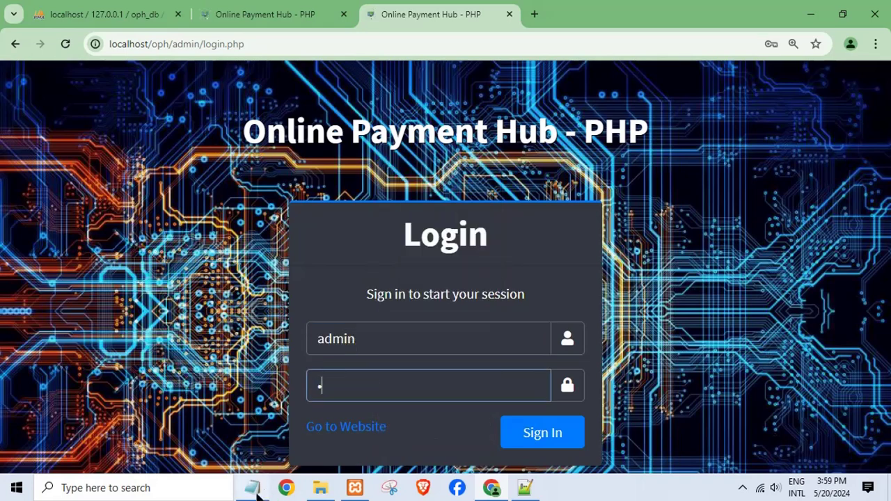
# Step: Replace the Notepad note text with the admin sign-in details
pyautogui.click(254, 488)
pyautogui.hotkey('ctrl', 'a')
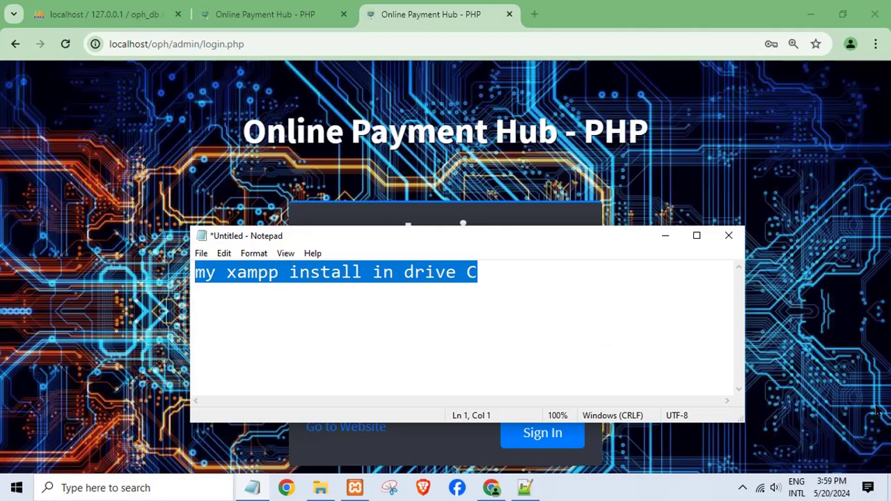
pyautogui.write('admin ')
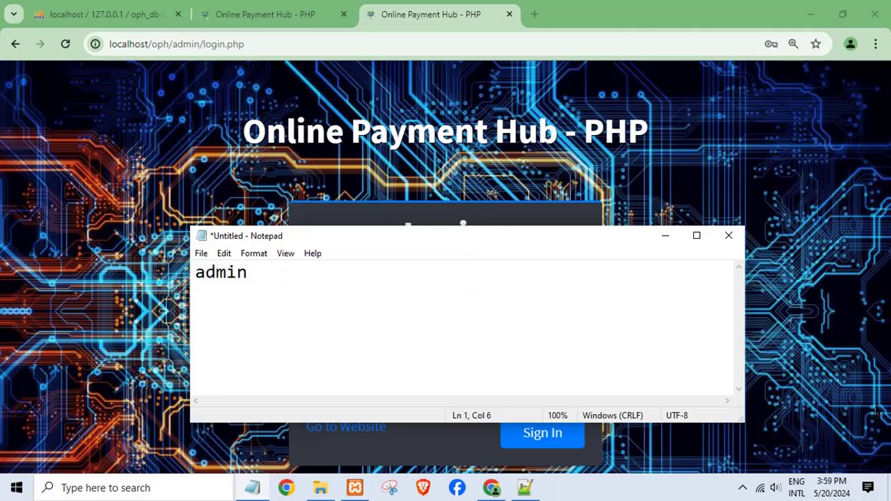
pyautogui.write('admin123')
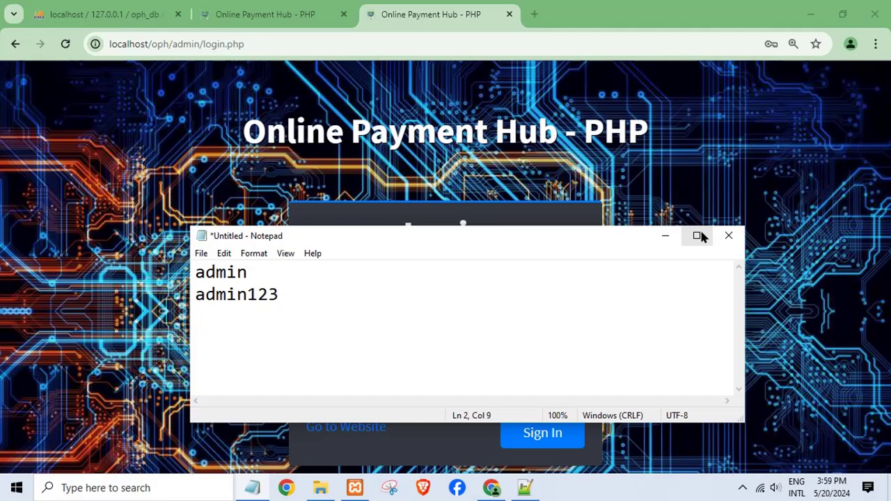
# Step: Retype the admin password, sign in, and open the List of Transaction page
pyautogui.click(665, 236)
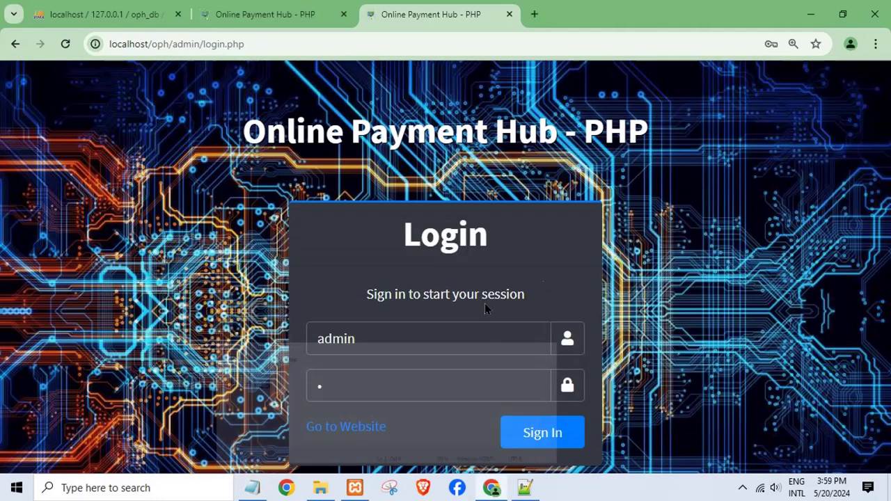
pyautogui.click(372, 384)
pyautogui.press('BackSpace')
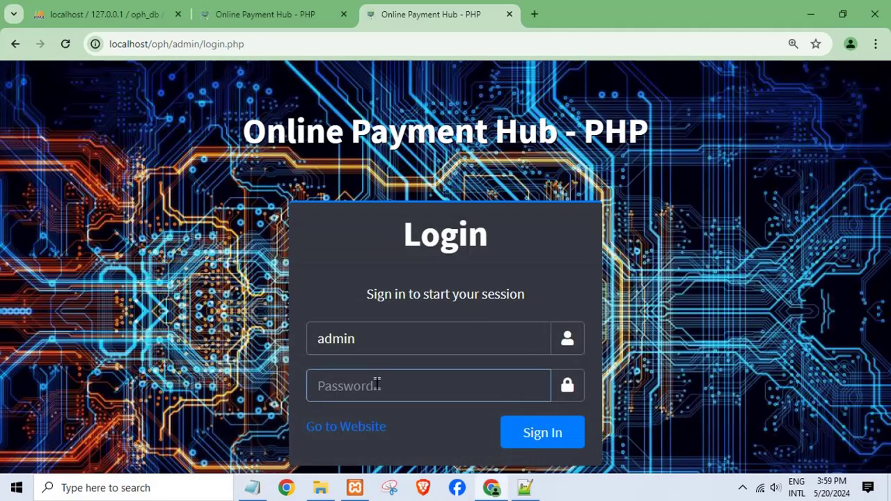
pyautogui.write('adm')
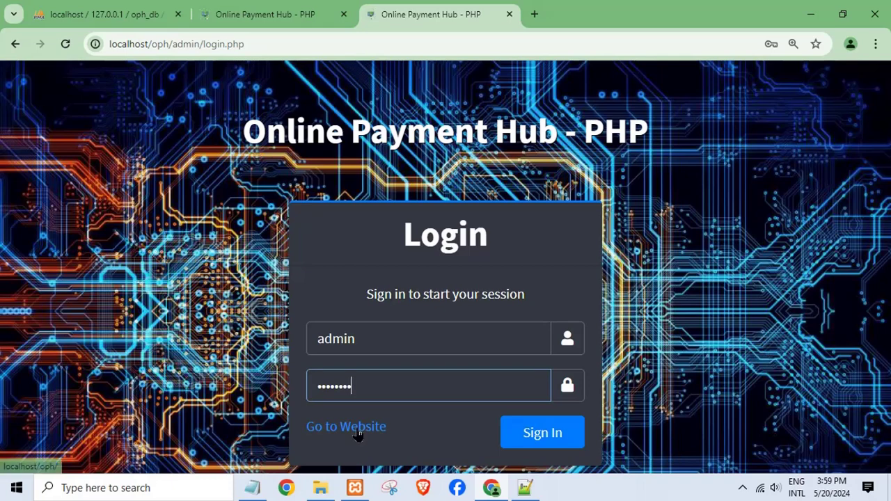
pyautogui.click(557, 436)
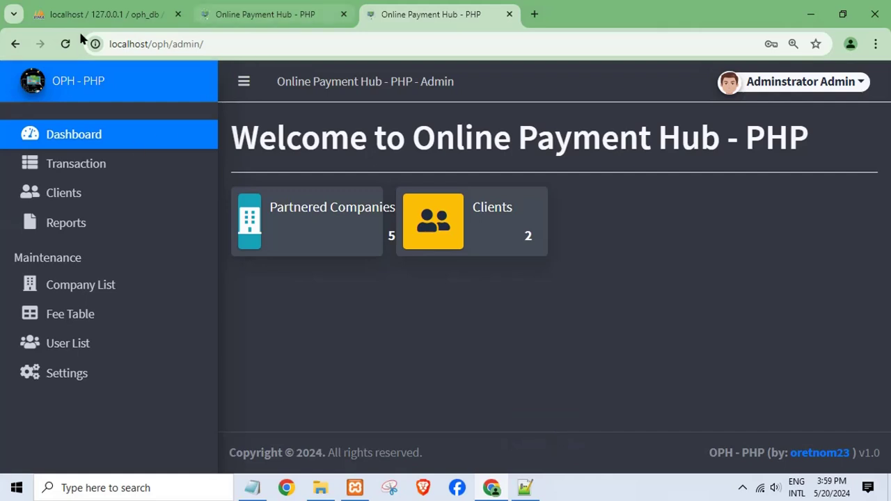
pyautogui.click(94, 172)
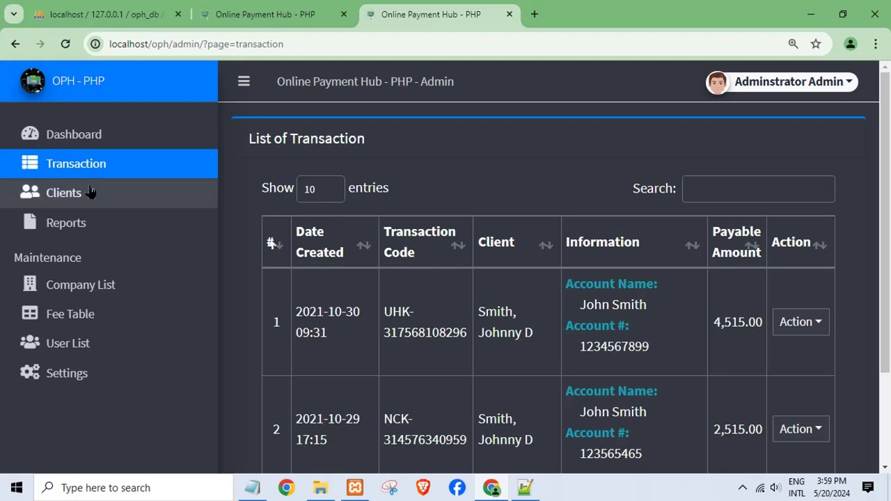
# Step: Browse the Clients, Reports and Company List pages
pyautogui.click(89, 193)
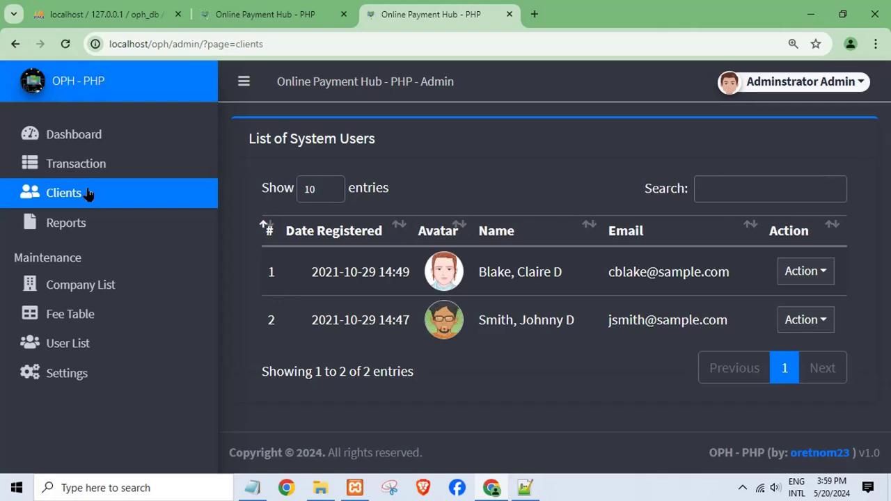
pyautogui.click(69, 226)
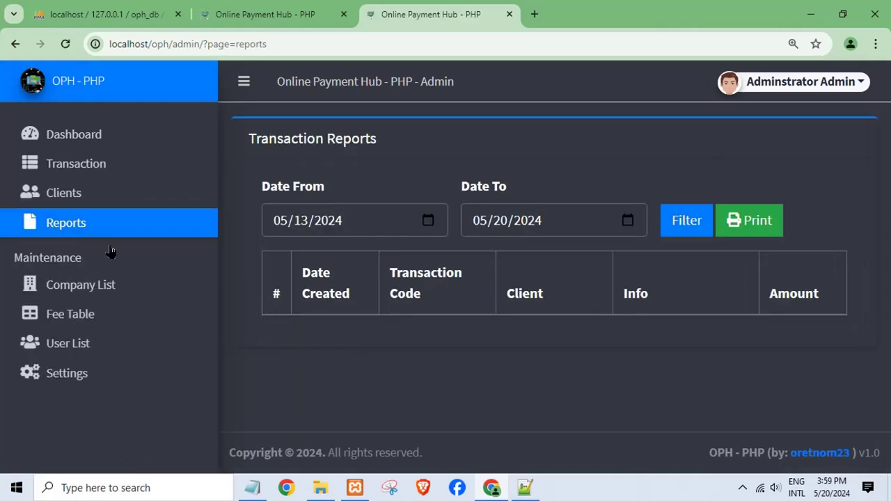
pyautogui.click(107, 286)
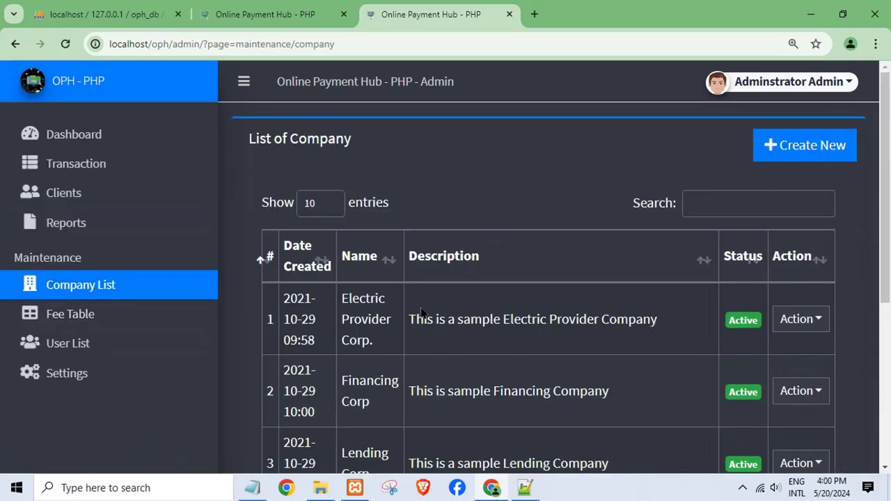
# Step: Open the new-company form, look at its Name and Description fields, and cancel it
pyautogui.click(808, 145)
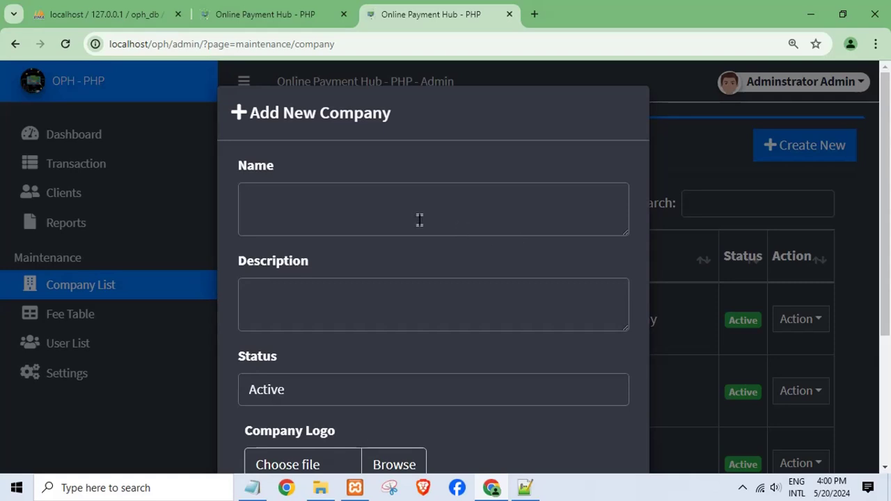
pyautogui.click(420, 220)
pyautogui.click(364, 314)
pyautogui.scroll(-1, 364, 315)
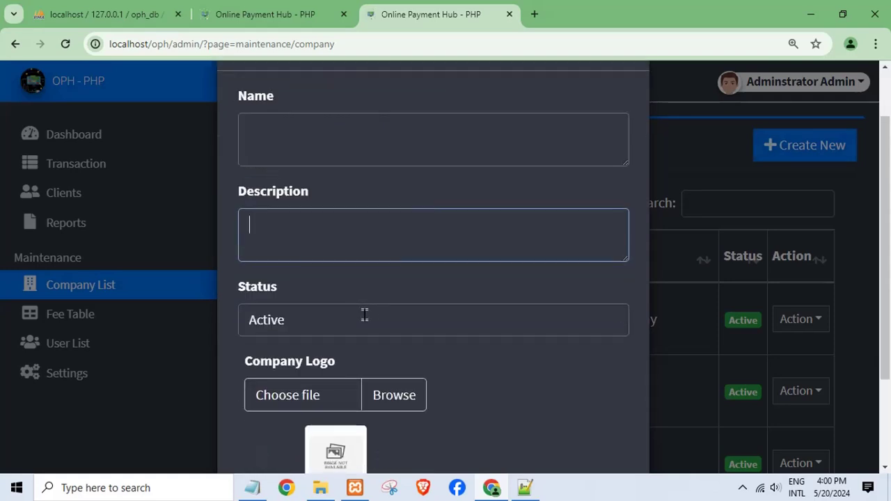
pyautogui.scroll(1, 364, 314)
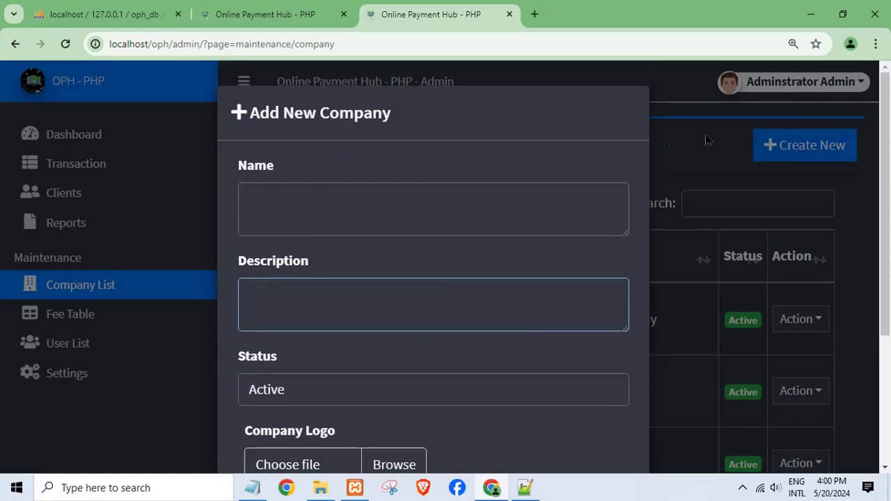
pyautogui.scroll(-3, 464, 235)
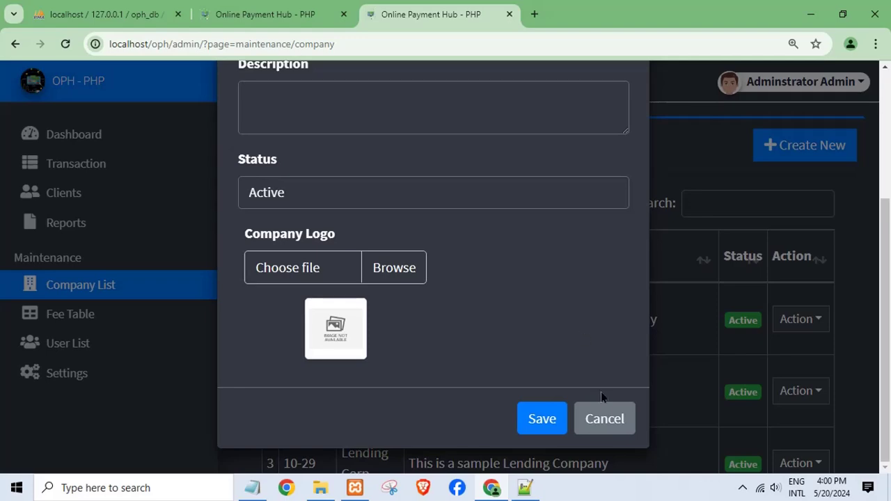
pyautogui.click(597, 414)
# Step: In the Fee Table, save a new entry with Amount From 20, Amount To 1, Fee 0
pyautogui.click(174, 325)
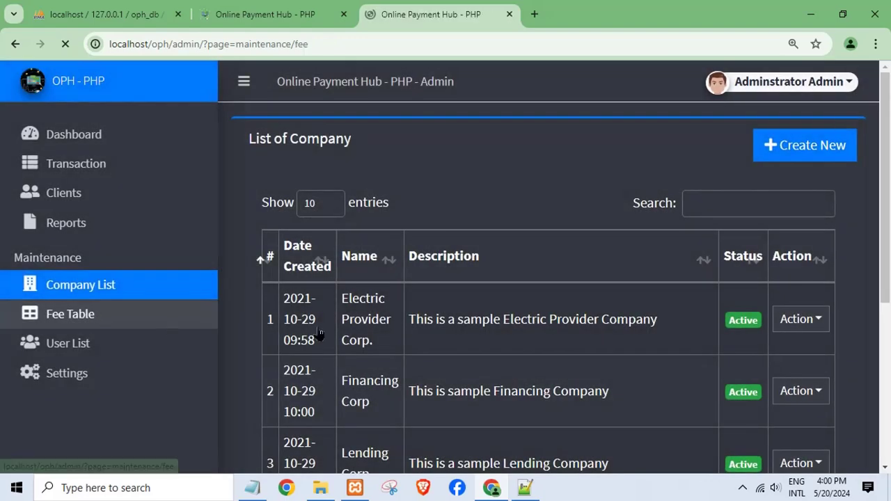
pyautogui.scroll(-2, 492, 302)
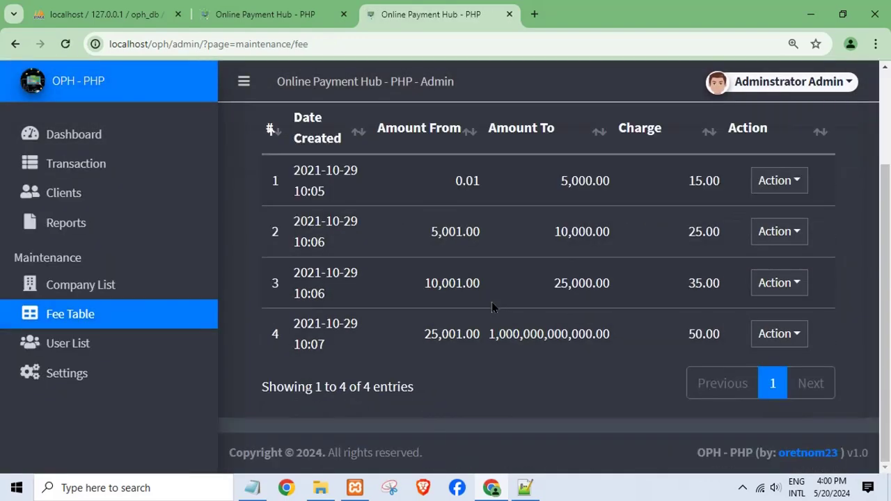
pyautogui.scroll(2, 619, 255)
pyautogui.click(817, 156)
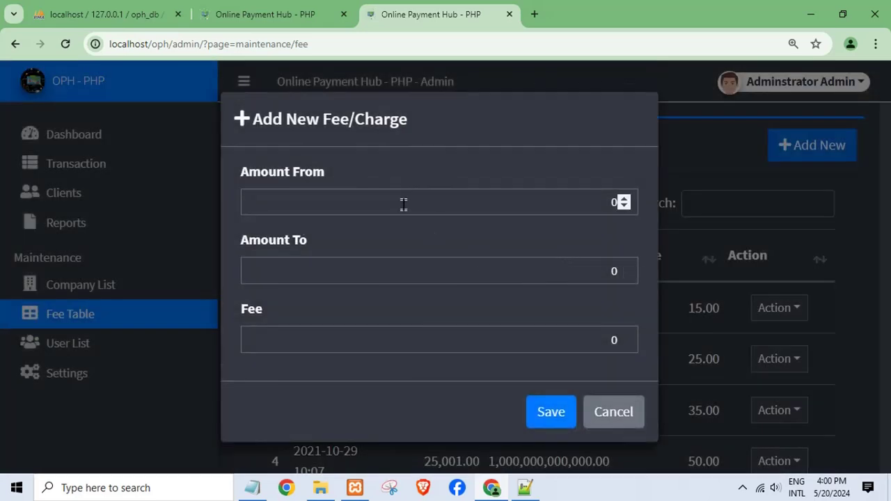
pyautogui.click(403, 204)
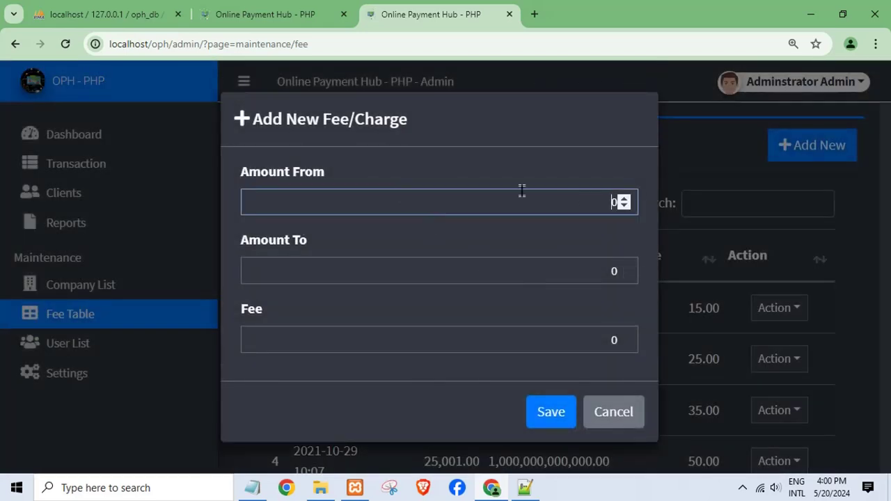
pyautogui.click(426, 279)
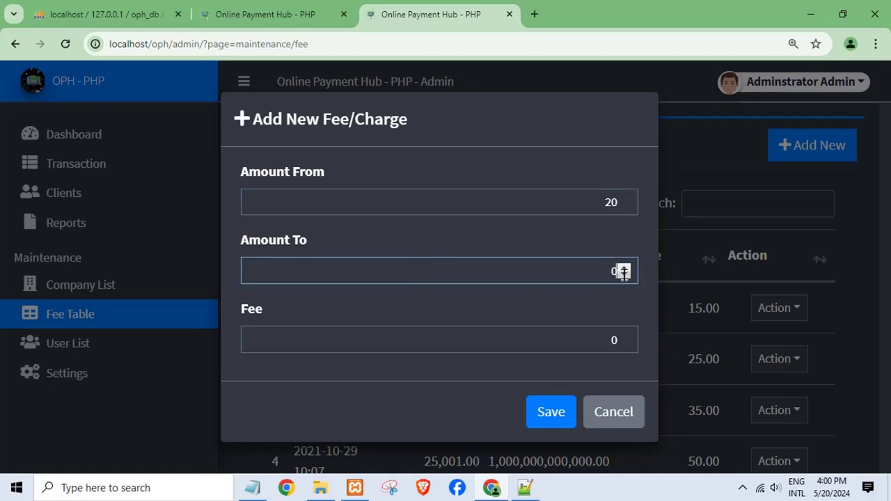
pyautogui.click(441, 338)
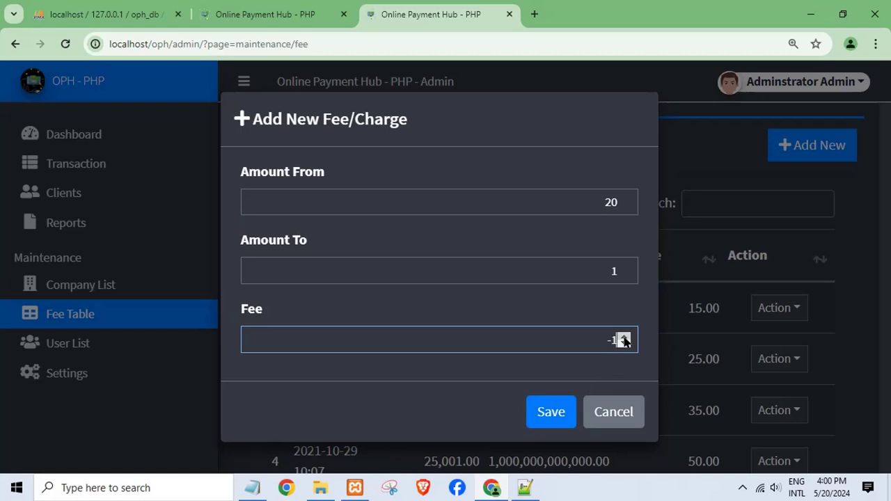
pyautogui.click(624, 337)
pyautogui.click(551, 415)
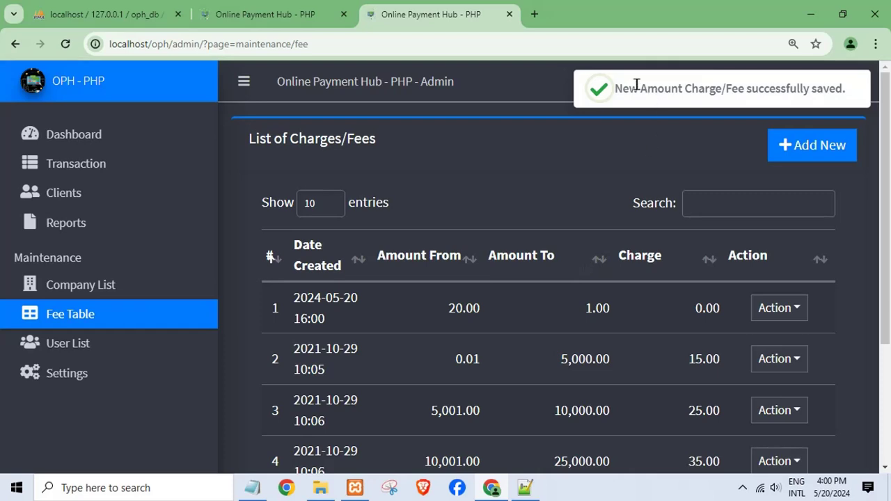
# Step: Delete the 20.00–1.00 fee row via its Action menu, confirm, and recheck the Fee Table
pyautogui.moveTo(640, 88); pyautogui.dragTo(780, 89)
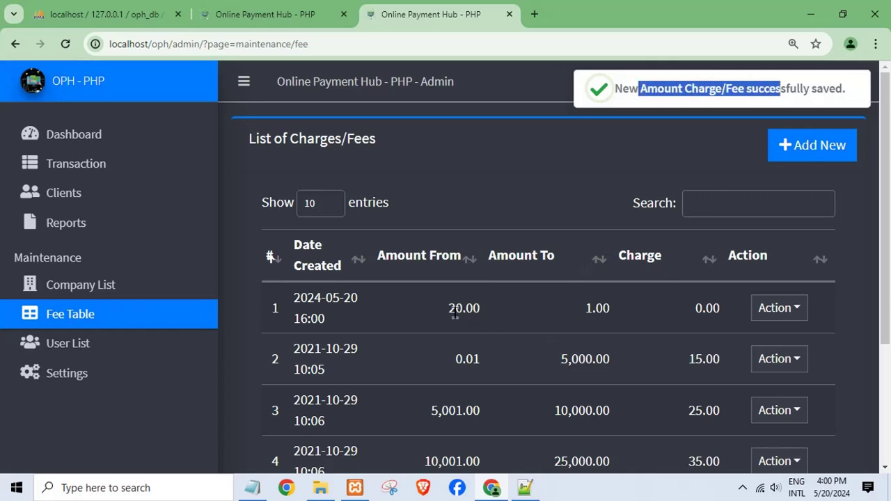
pyautogui.moveTo(455, 313); pyautogui.dragTo(723, 306)
pyautogui.click(775, 311)
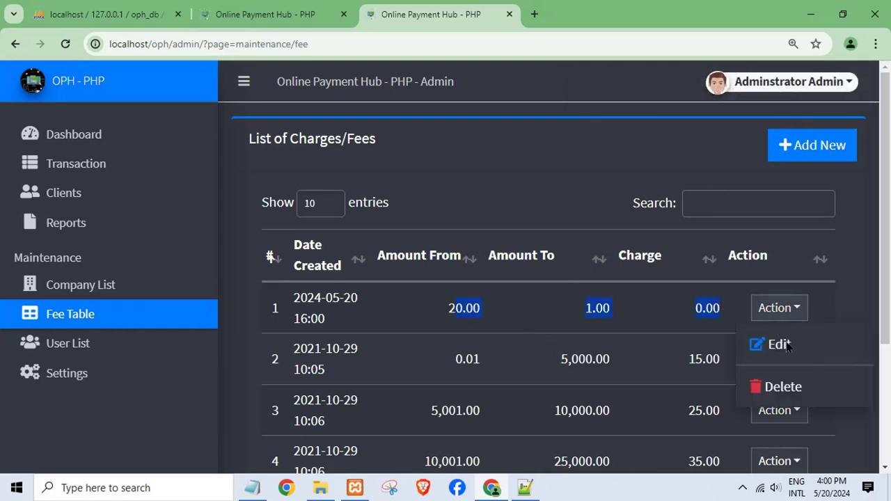
pyautogui.click(775, 387)
pyautogui.click(557, 321)
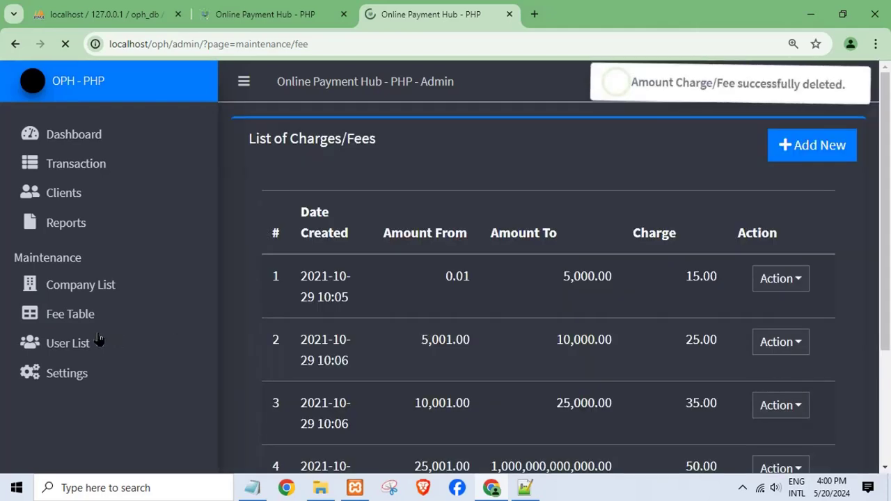
pyautogui.click(76, 317)
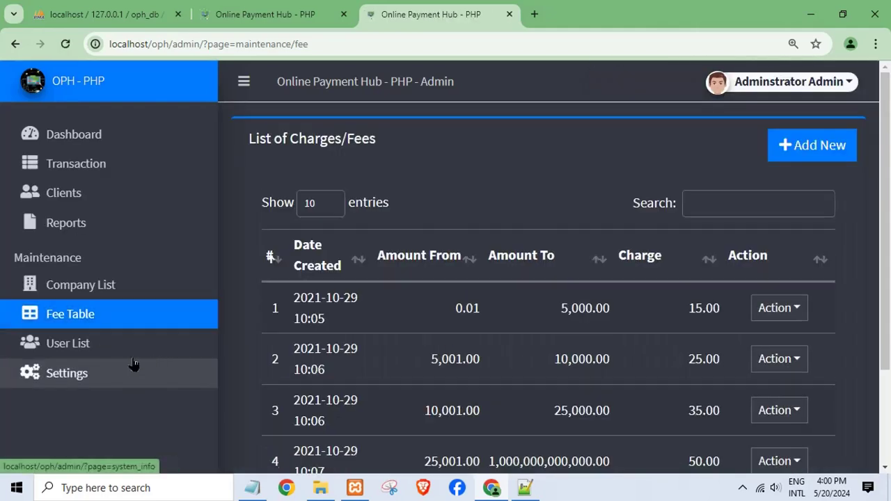
pyautogui.scroll(-2, 418, 313)
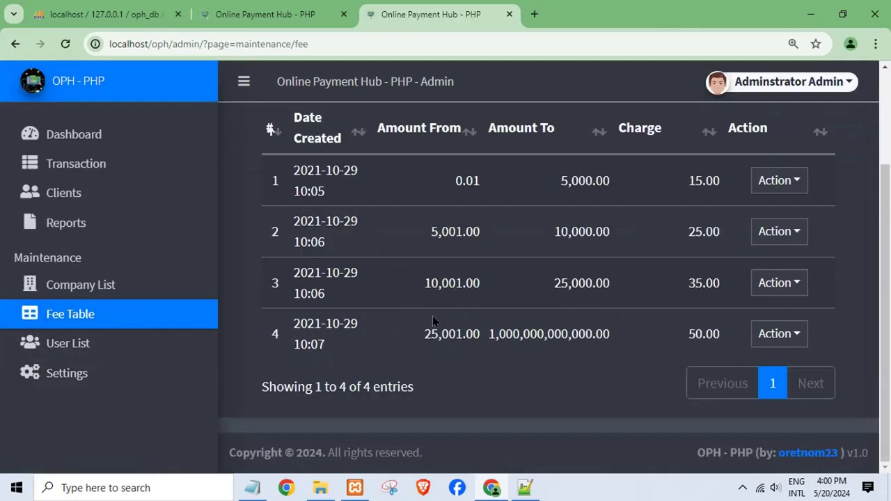
# Step: Visit the User List, then open Settings to view the System Information page
pyautogui.click(73, 347)
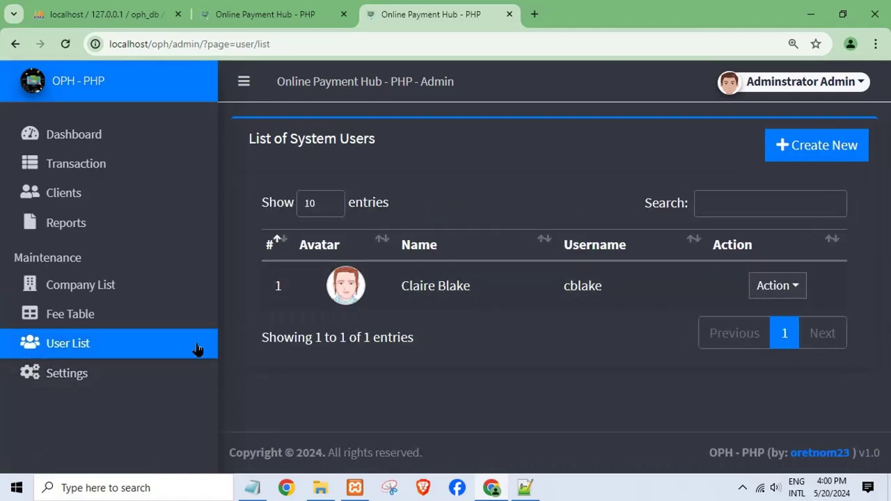
pyautogui.click(77, 382)
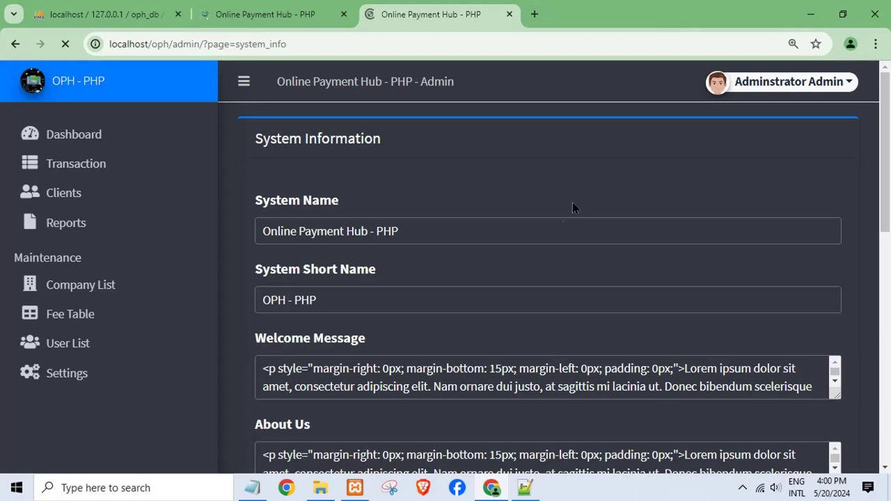
pyautogui.scroll(-1, 550, 222)
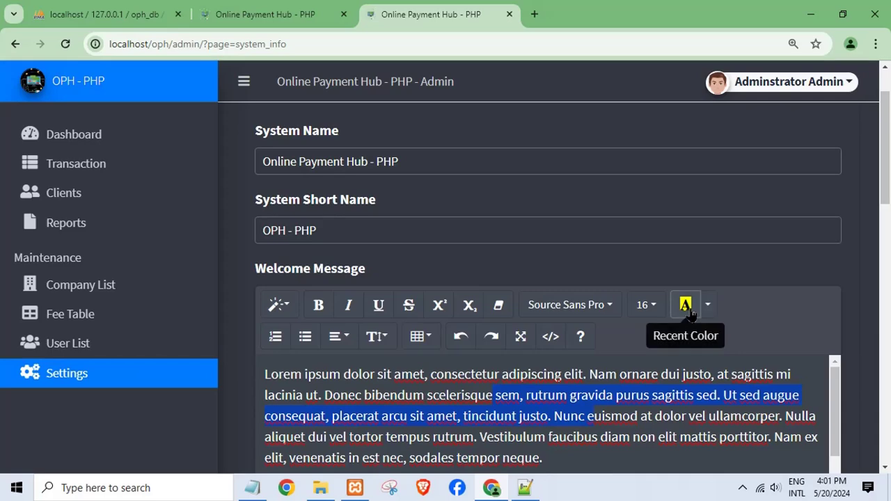
# Step: Highlight the selected welcome-message text in Gulf Stream teal
pyautogui.click(688, 312)
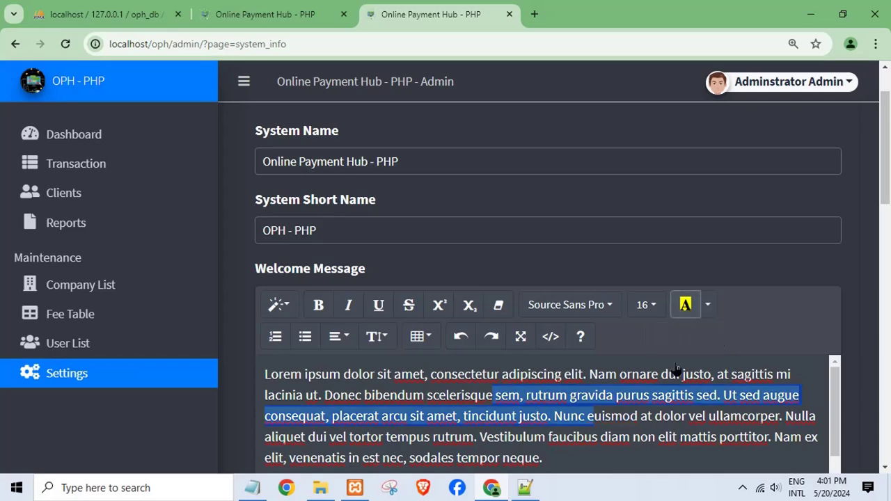
pyautogui.click(707, 314)
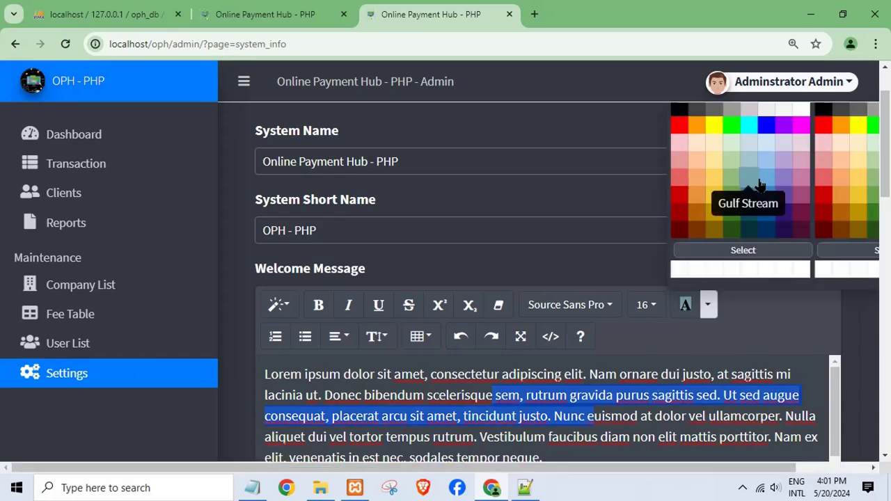
pyautogui.click(762, 223)
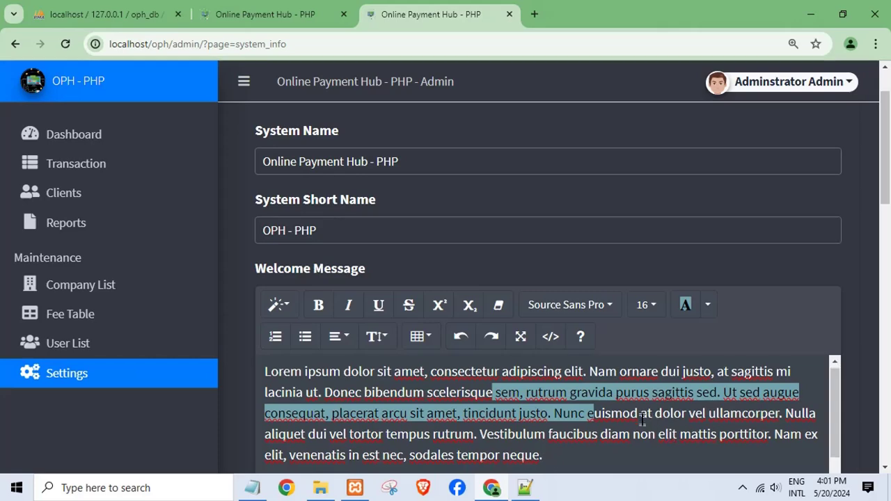
pyautogui.scroll(-5, 642, 418)
pyautogui.scroll(5, 642, 418)
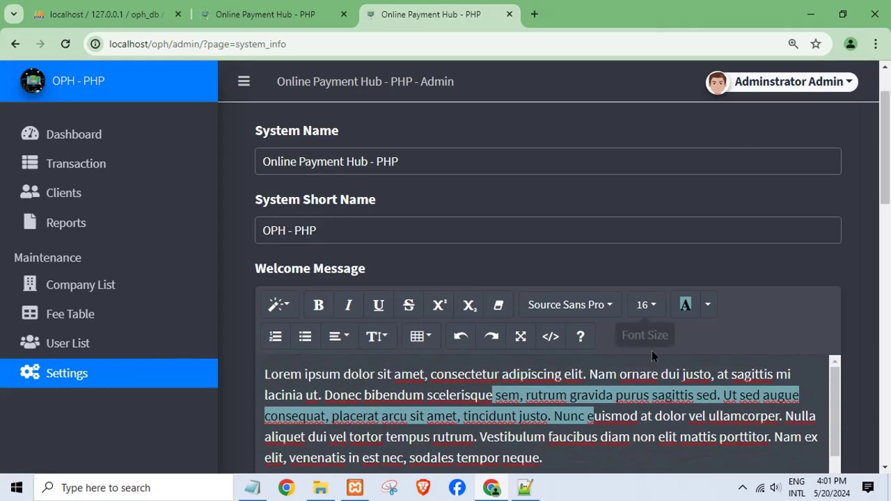
# Step: Highlight the text from 'euismod at dolor' through 'faucibus diam' in red
pyautogui.doubleClick(648, 415)
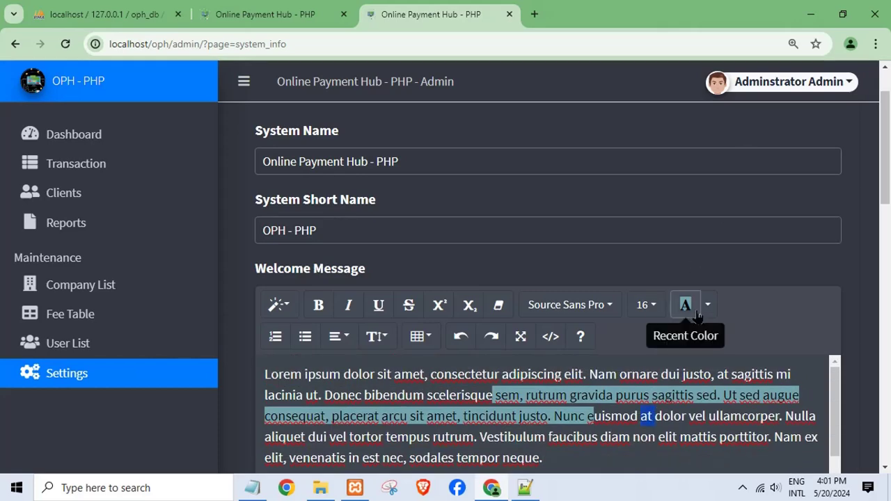
pyautogui.moveTo(570, 417); pyautogui.dragTo(630, 433)
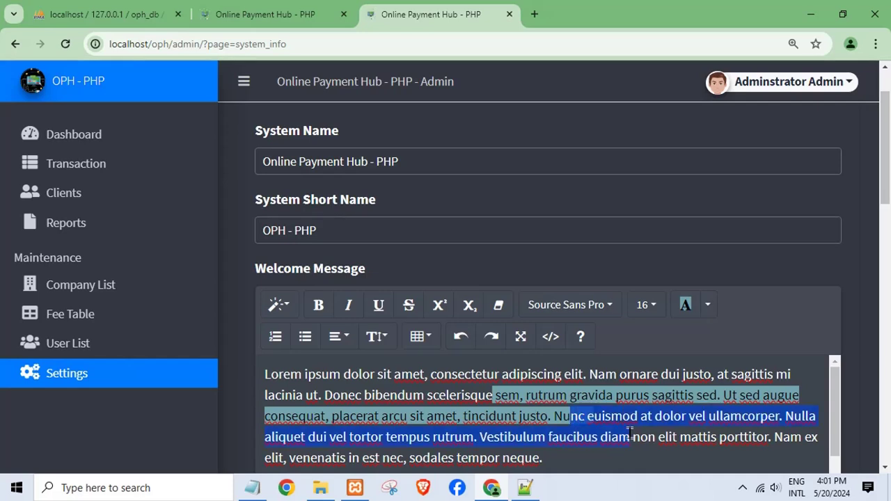
pyautogui.click(707, 304)
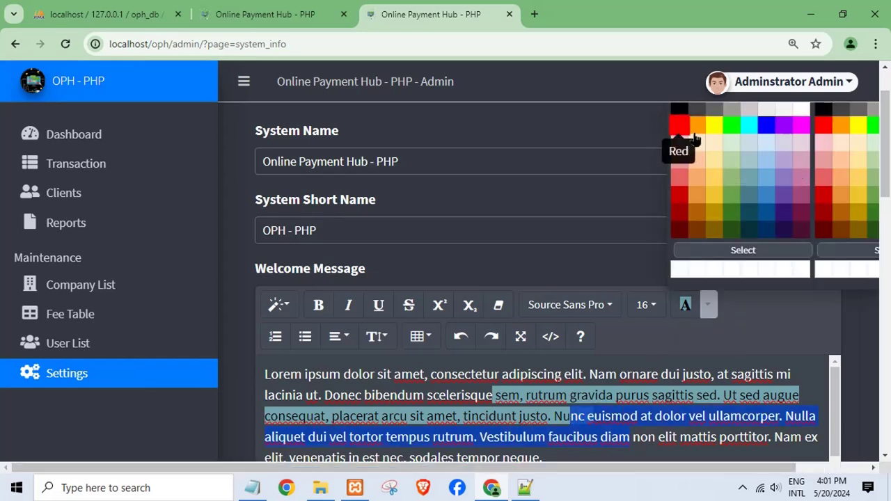
pyautogui.click(660, 423)
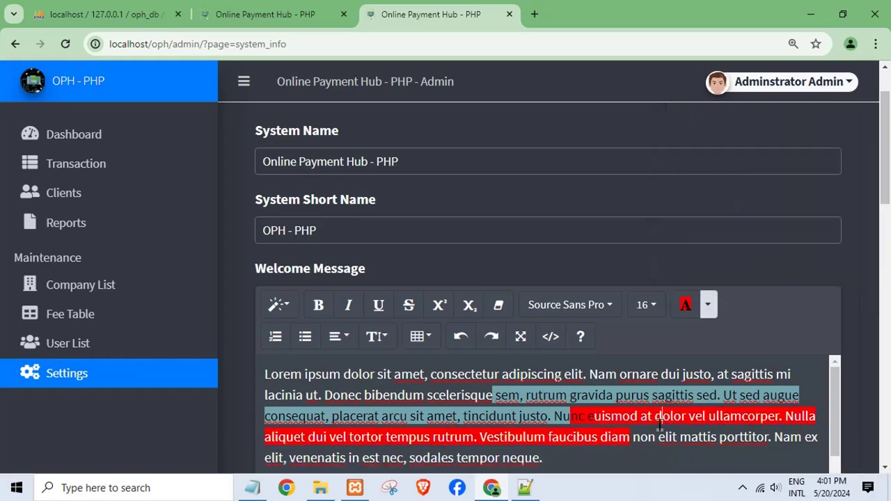
pyautogui.scroll(-2, 704, 414)
# Step: Check the User List, then open the administrator's My Account page
pyautogui.scroll(2, 542, 427)
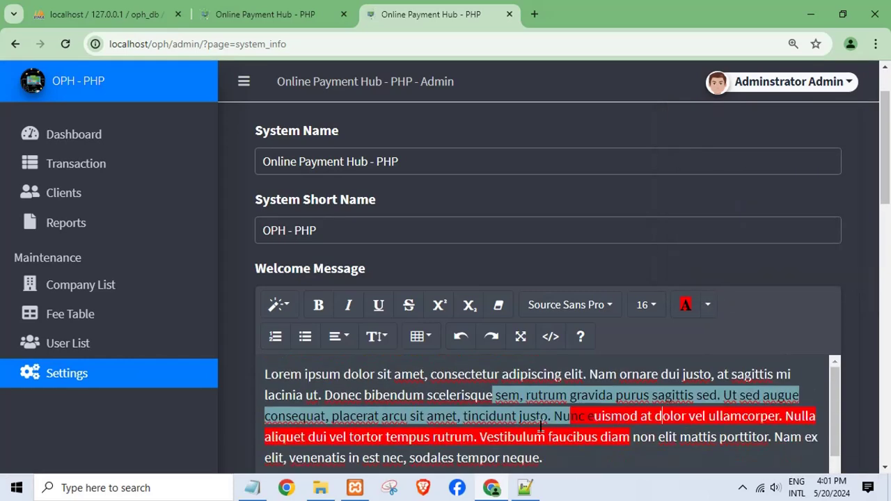
pyautogui.click(76, 341)
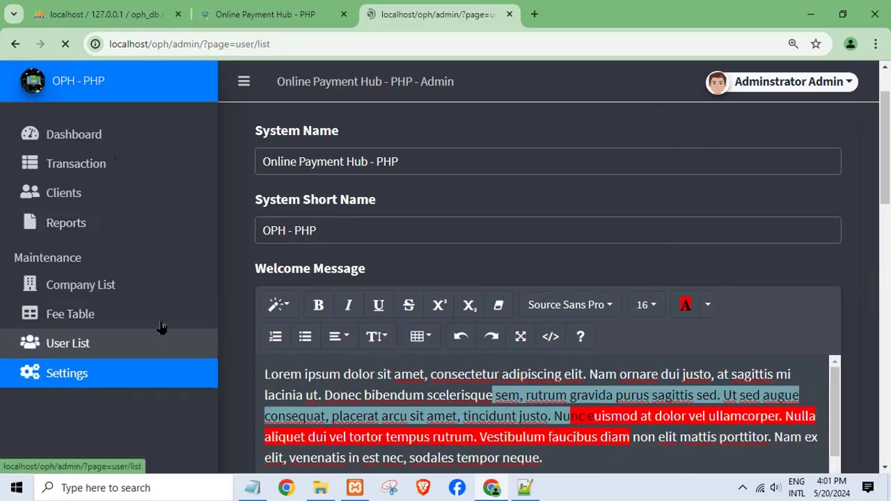
pyautogui.click(284, 18)
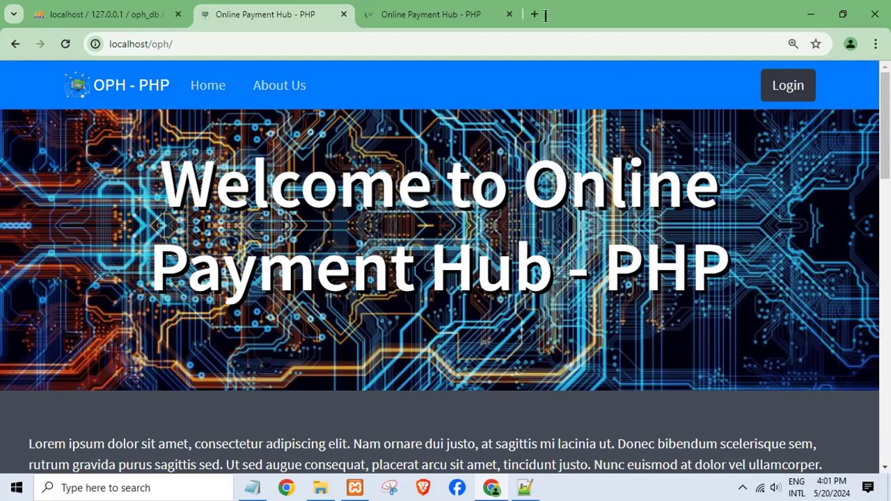
pyautogui.click(437, 16)
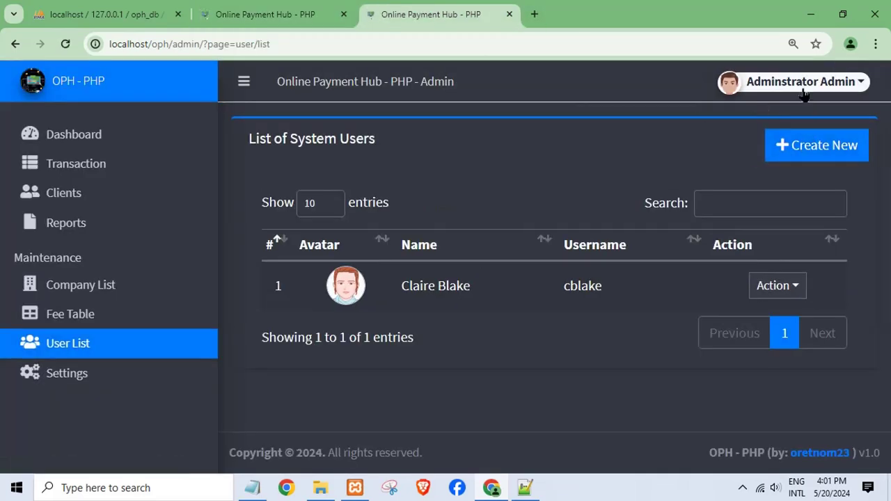
pyautogui.click(805, 87)
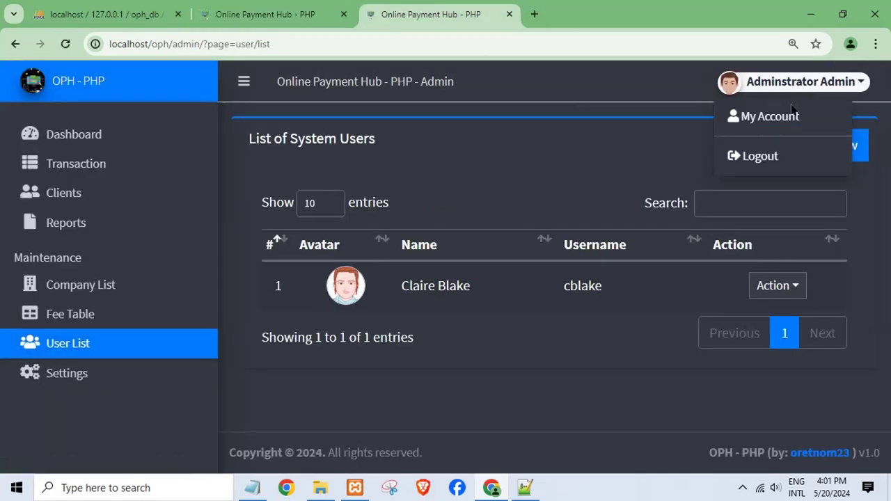
pyautogui.click(752, 120)
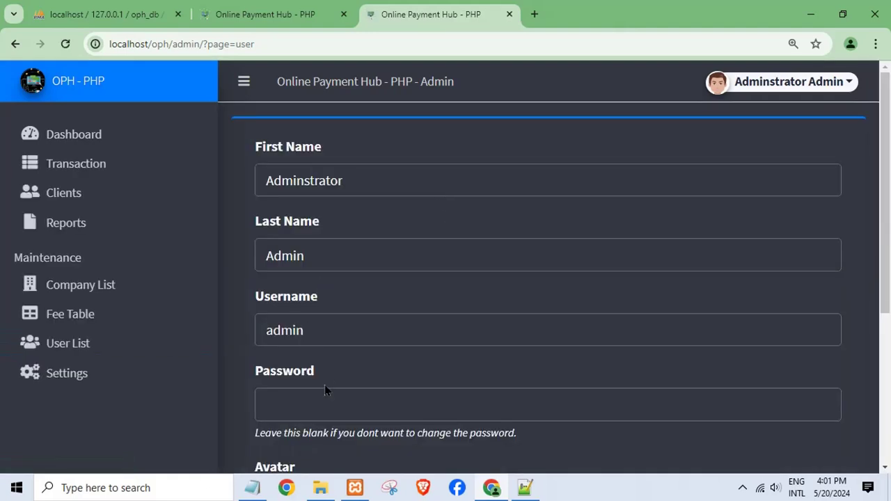
pyautogui.scroll(-1, 325, 390)
pyautogui.scroll(-3, 341, 390)
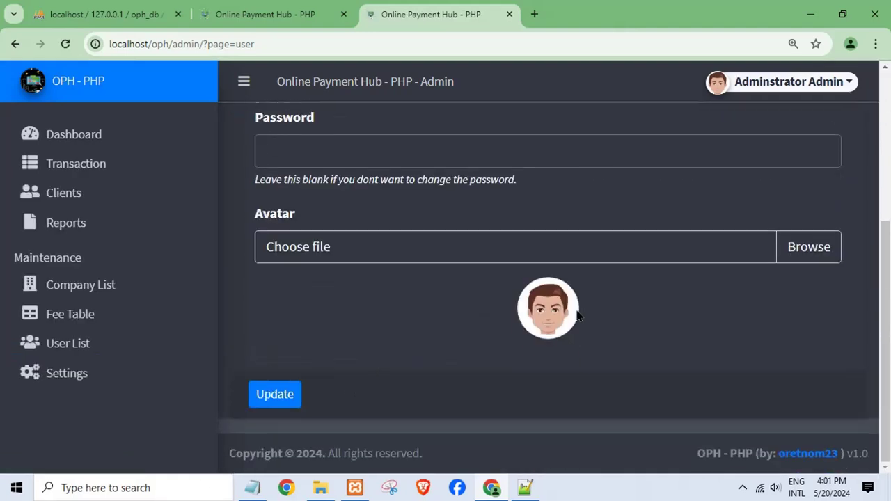
pyautogui.scroll(4, 334, 342)
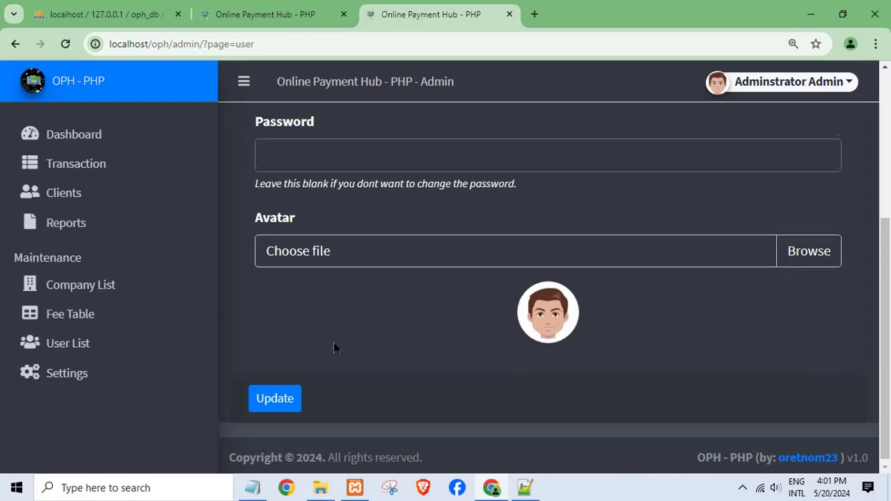
# Step: Log out of the administrator account from the account dropdown
pyautogui.click(762, 85)
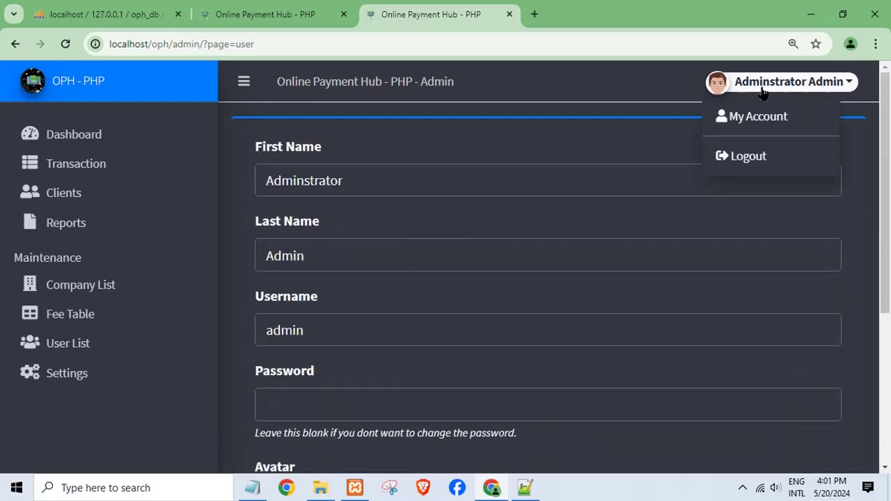
pyautogui.click(758, 156)
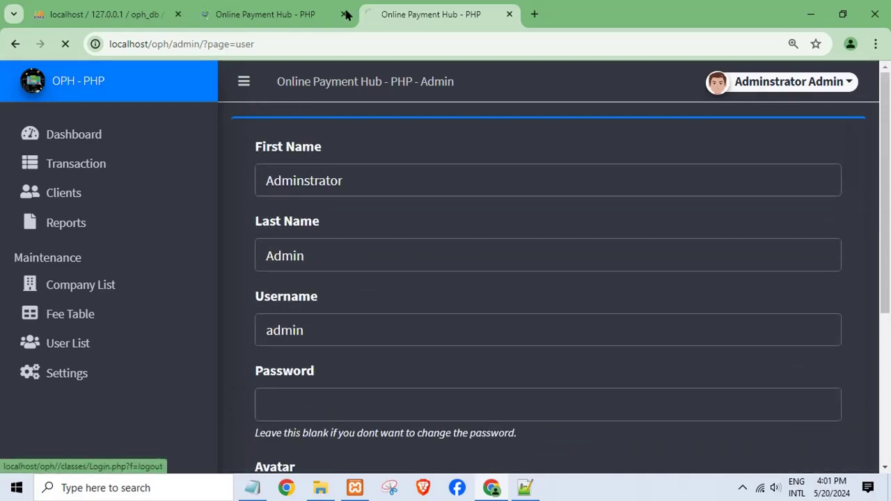
pyautogui.click(253, 487)
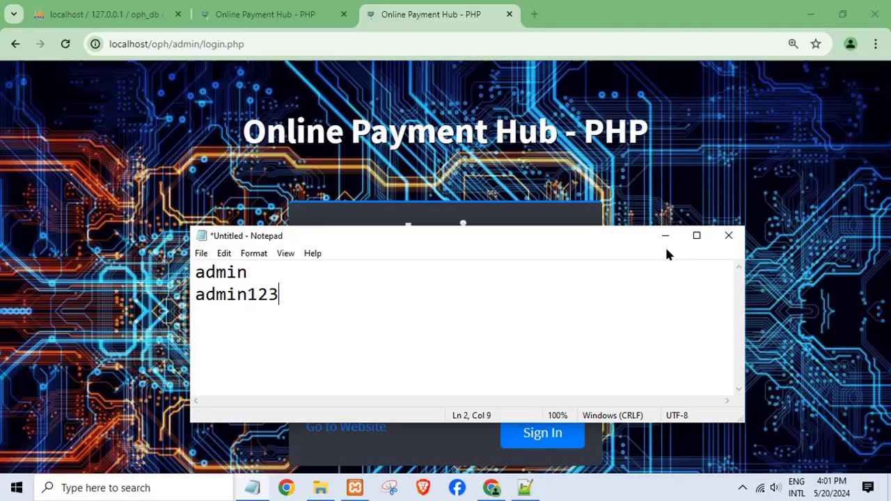
pyautogui.click(665, 236)
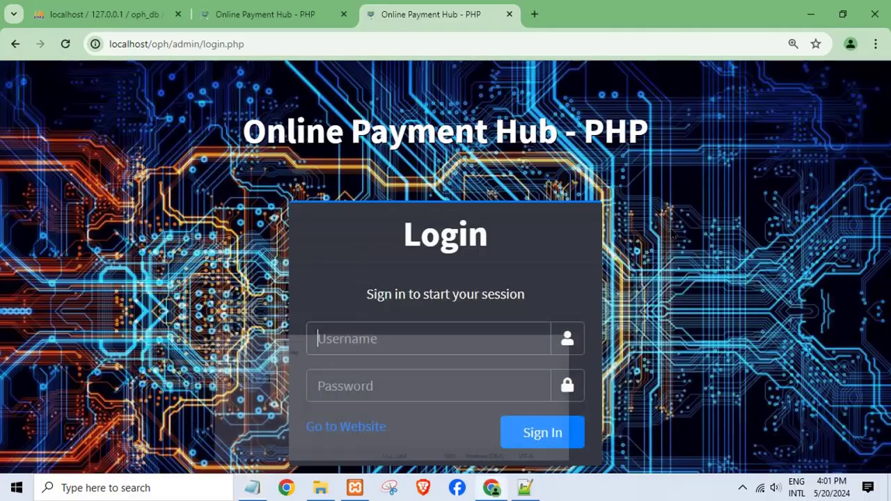
# Step: Open readme.txt from the oph database folder and maximize it
pyautogui.click(328, 489)
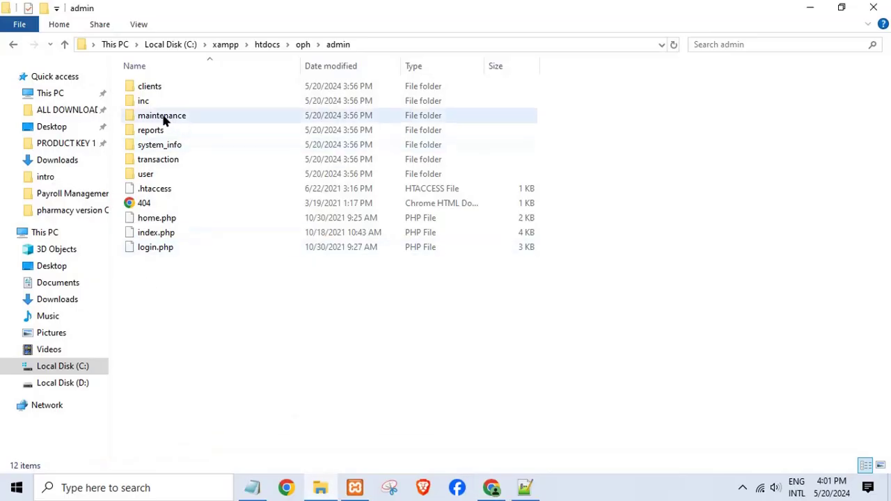
pyautogui.click(13, 45)
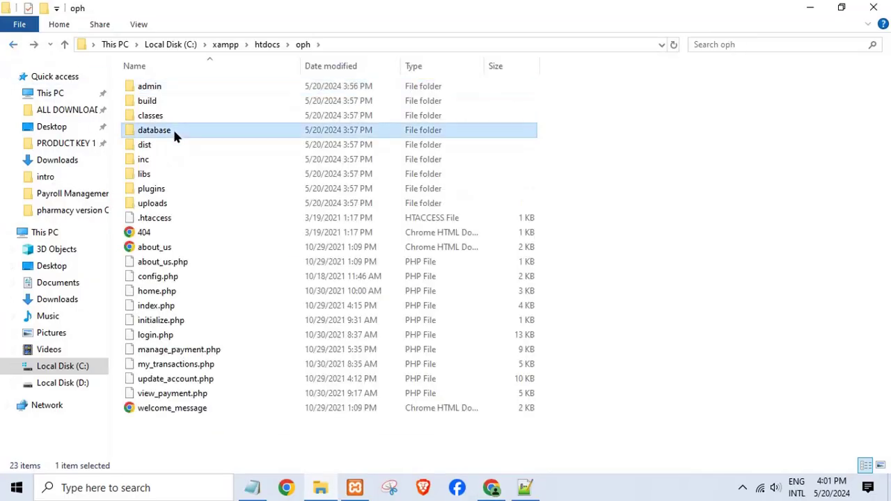
pyautogui.doubleClick(173, 128)
pyautogui.doubleClick(153, 103)
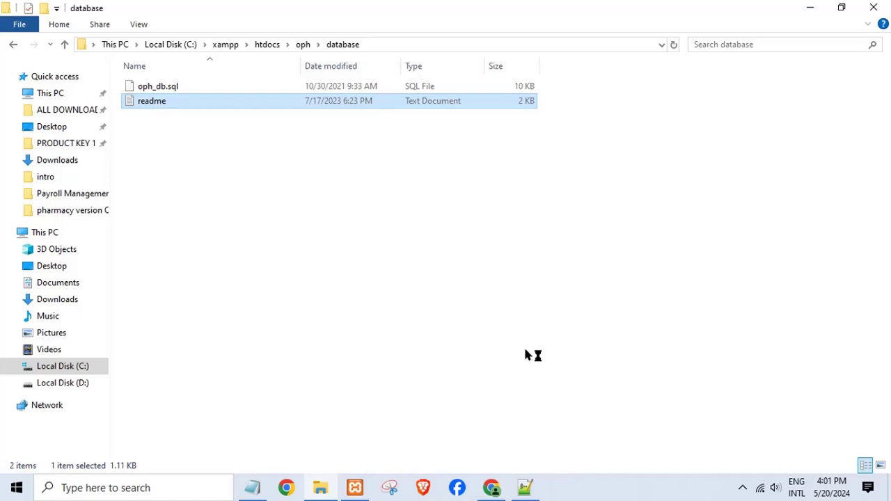
pyautogui.click(699, 239)
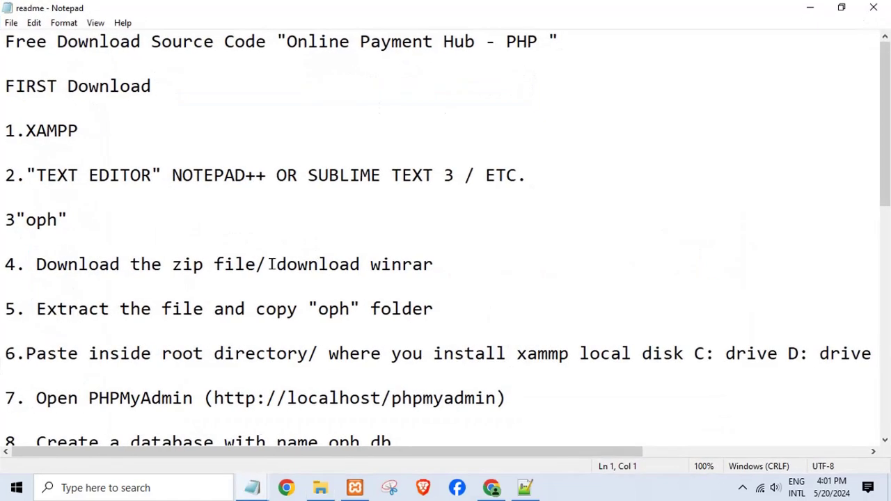
# Step: Copy the sample user's e-mail from the readme and return to the browser
pyautogui.scroll(-8, 261, 309)
pyautogui.doubleClick(113, 177)
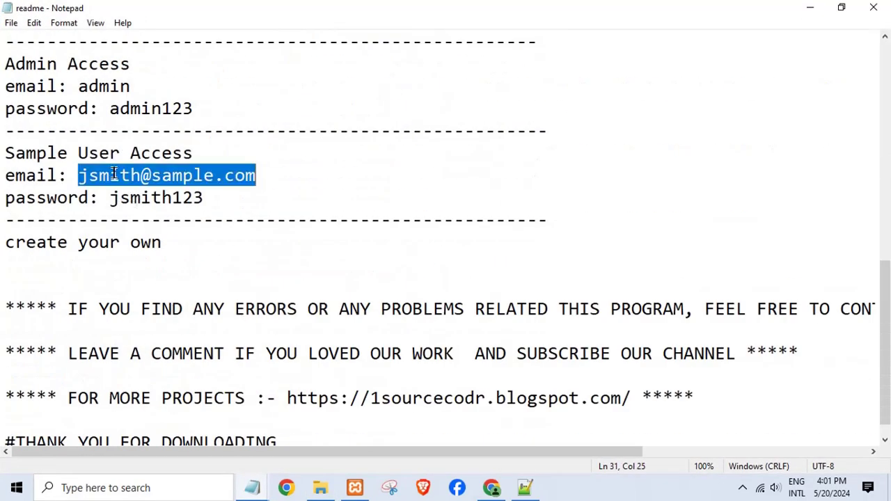
pyautogui.rightClick(115, 174)
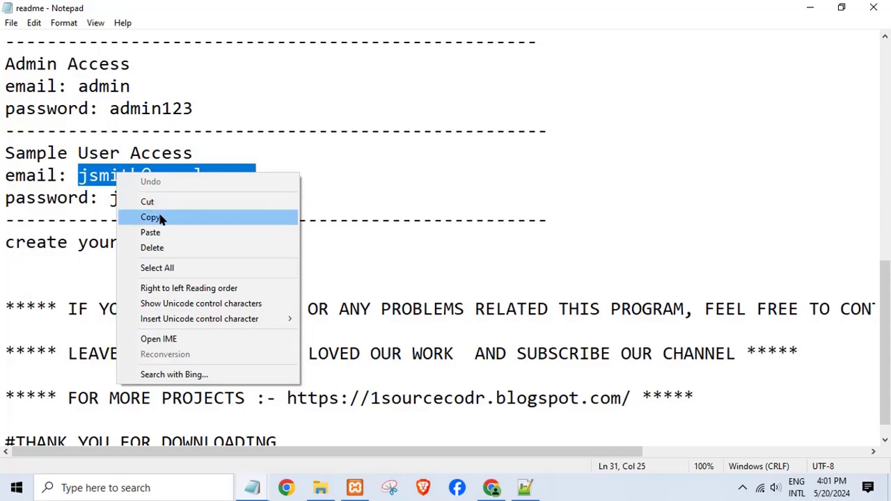
pyautogui.click(157, 218)
pyautogui.click(491, 488)
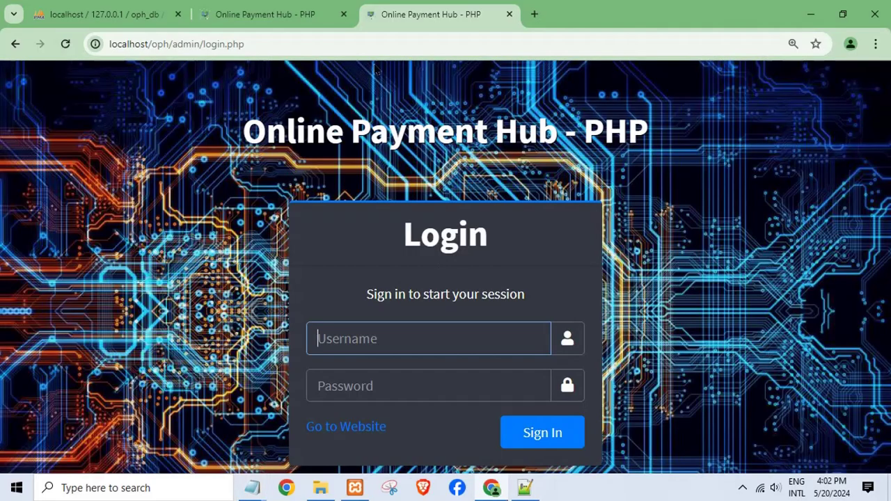
# Step: Go to the client login page and paste the sample user's e-mail into Email
pyautogui.click(293, 14)
pyautogui.click(796, 90)
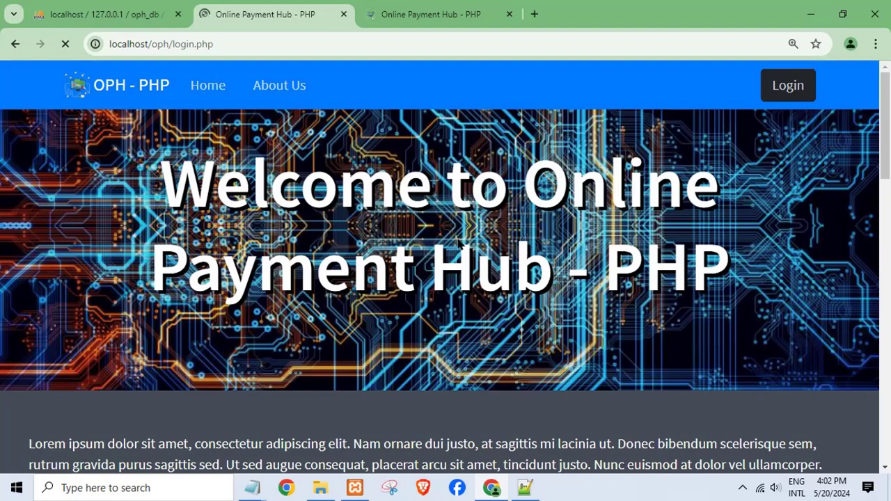
pyautogui.scroll(-1, 461, 243)
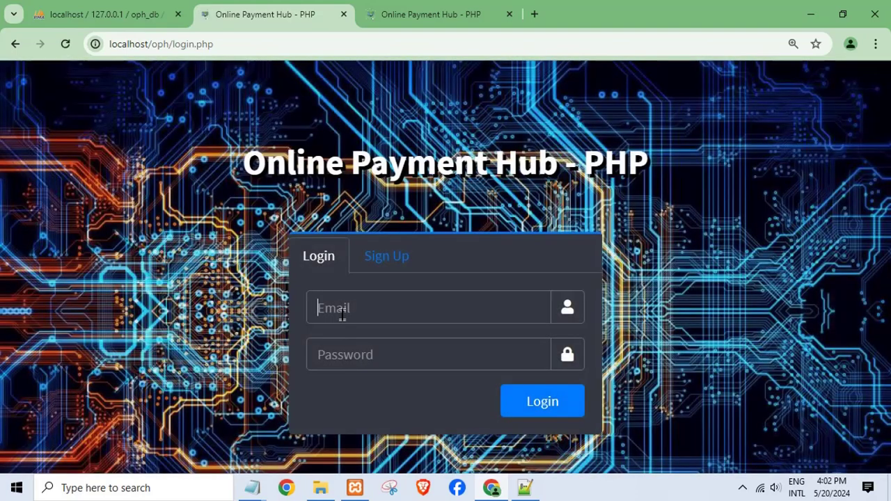
pyautogui.rightClick(342, 316)
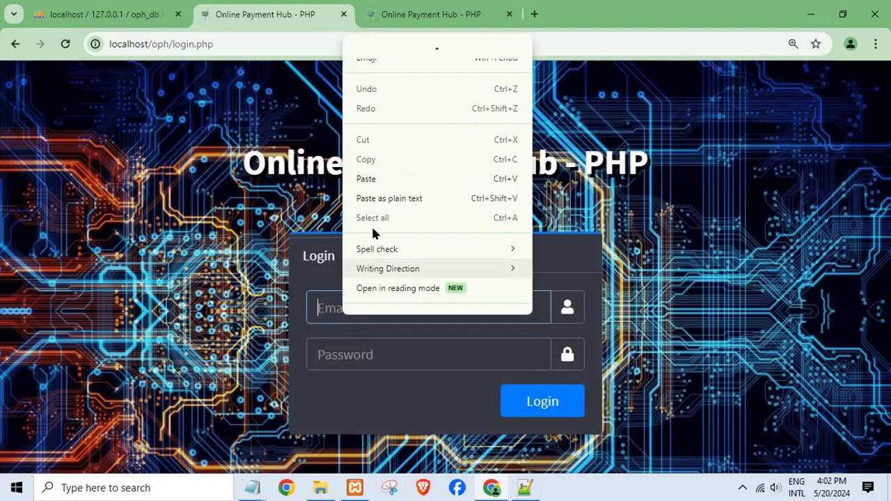
pyautogui.click(367, 180)
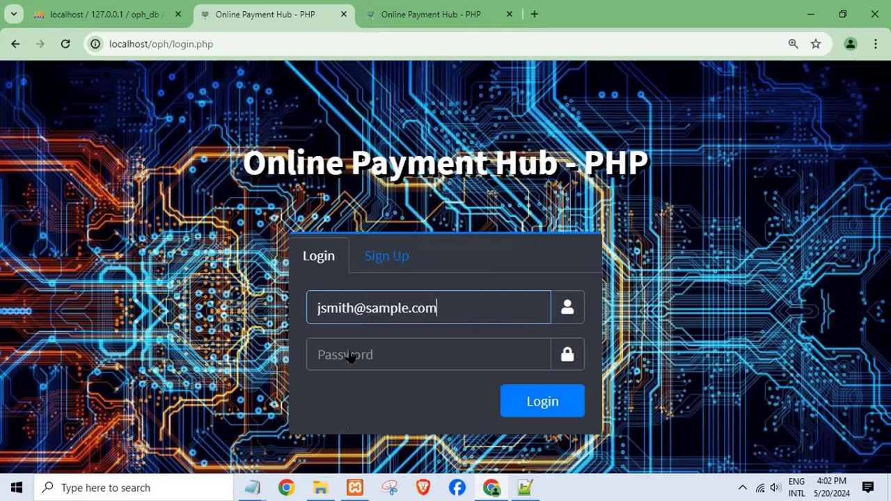
# Step: Copy the sample password from the readme, paste it into Password, and log in
pyautogui.moveTo(253, 487)
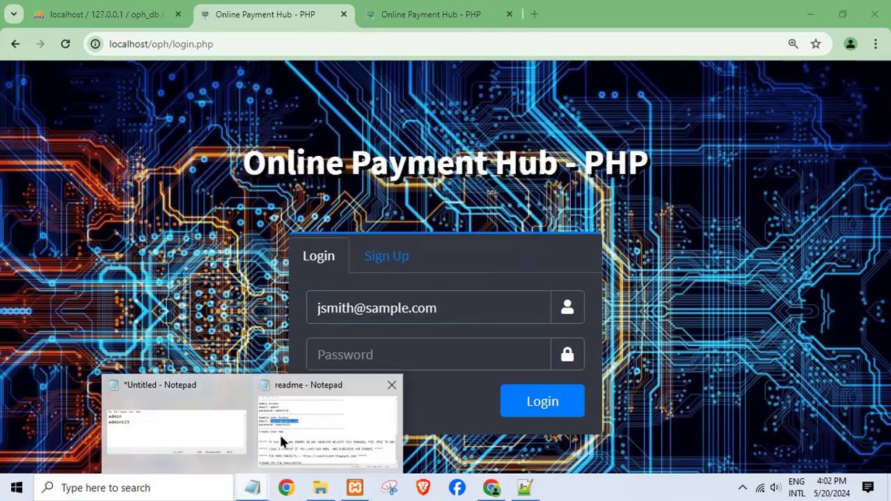
pyautogui.click(279, 432)
pyautogui.doubleClick(143, 197)
pyautogui.rightClick(140, 195)
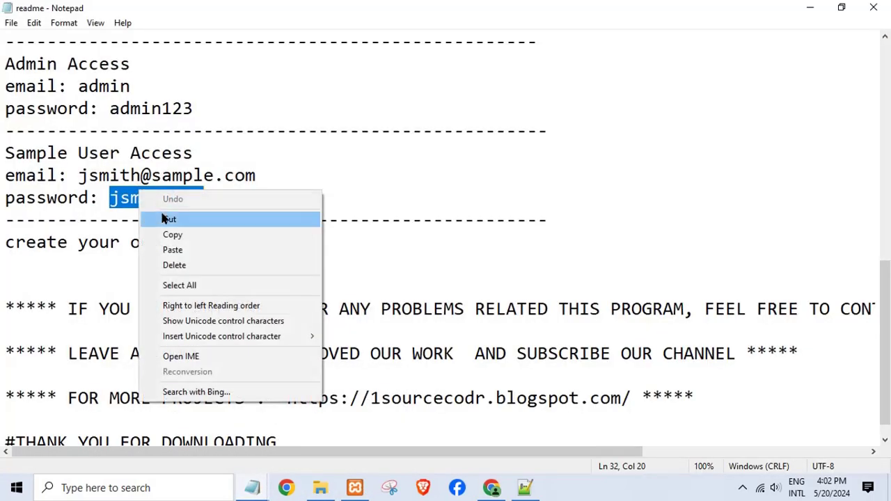
pyautogui.click(171, 234)
pyautogui.click(874, 8)
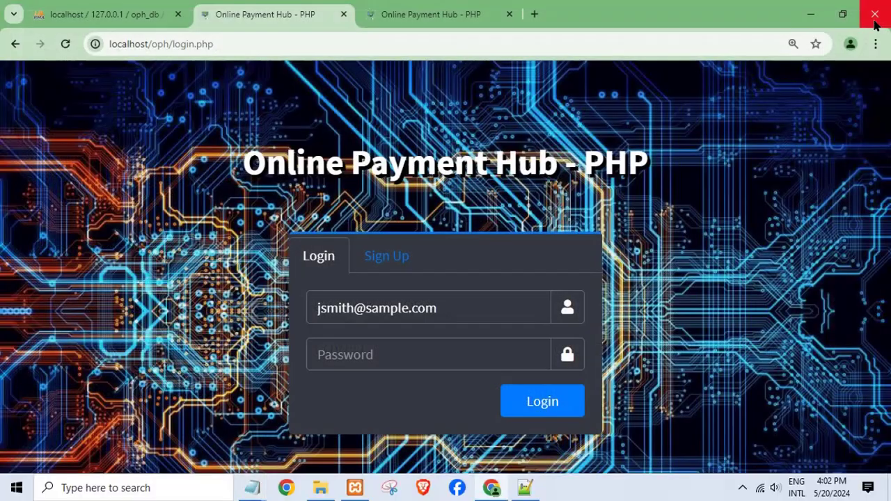
pyautogui.click(422, 348)
pyautogui.rightClick(420, 349)
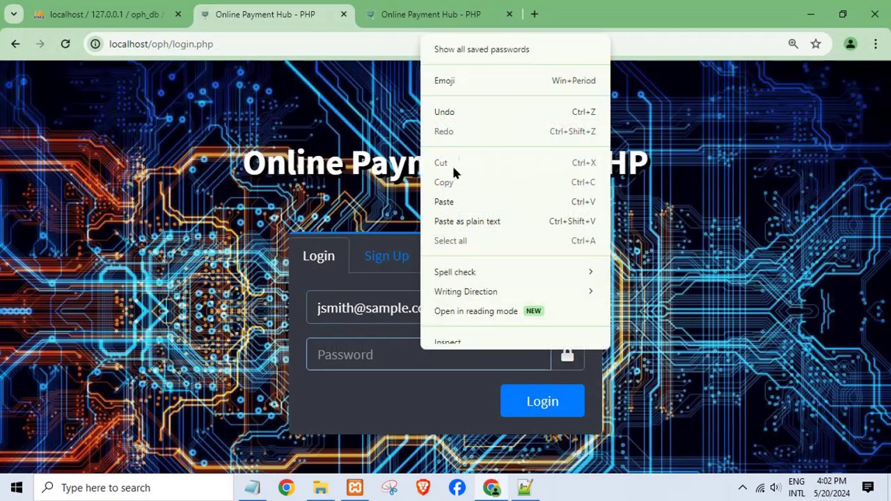
pyautogui.click(459, 200)
pyautogui.click(524, 410)
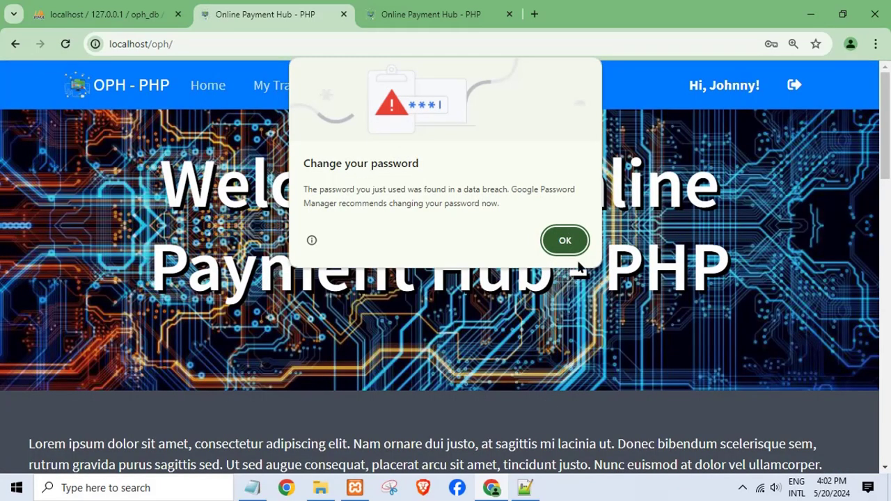
# Step: Dismiss Chrome's password breach warning and reload the client site's home page
pyautogui.click(568, 244)
pyautogui.scroll(-3, 395, 356)
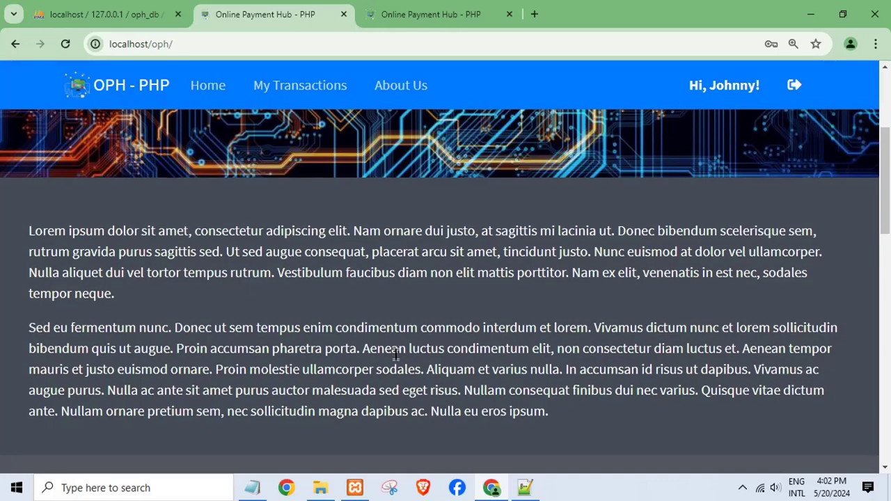
pyautogui.scroll(-7, 400, 362)
pyautogui.scroll(9, 399, 363)
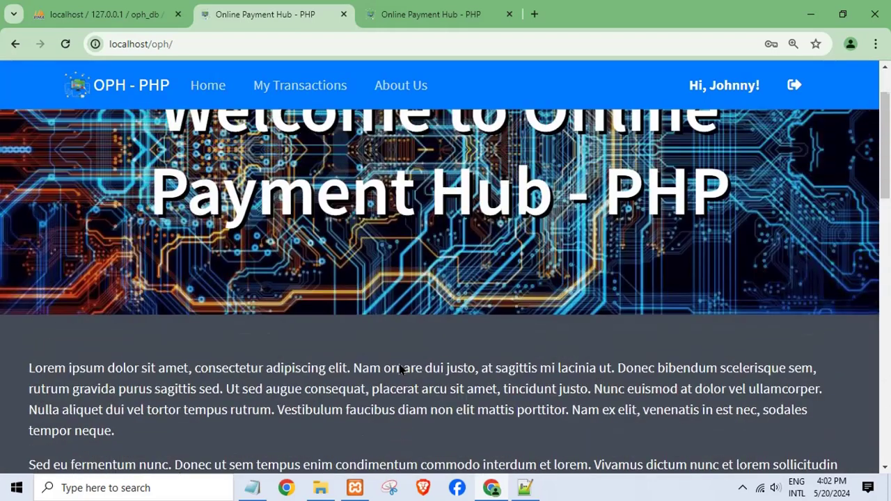
pyautogui.scroll(1, 400, 369)
pyautogui.click(206, 86)
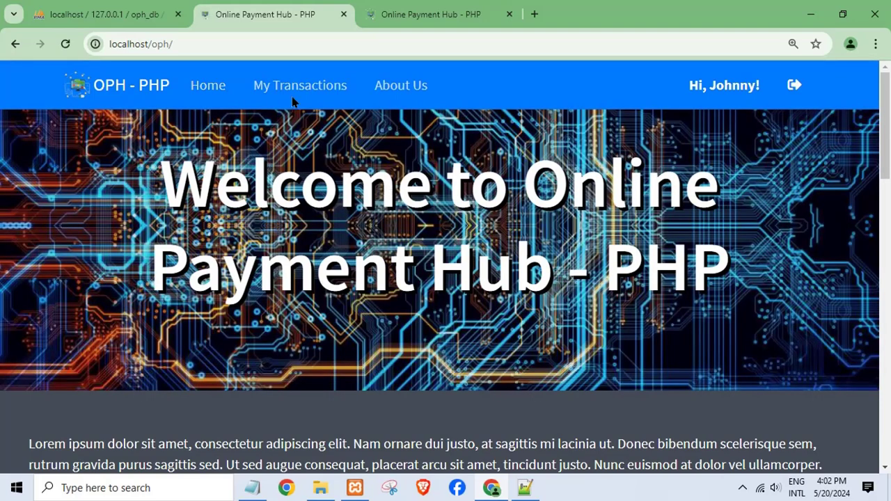
# Step: View the first transaction's payment details in My Transactions, then close them to see both entries (4,515.00, 2,515.00)
pyautogui.click(296, 89)
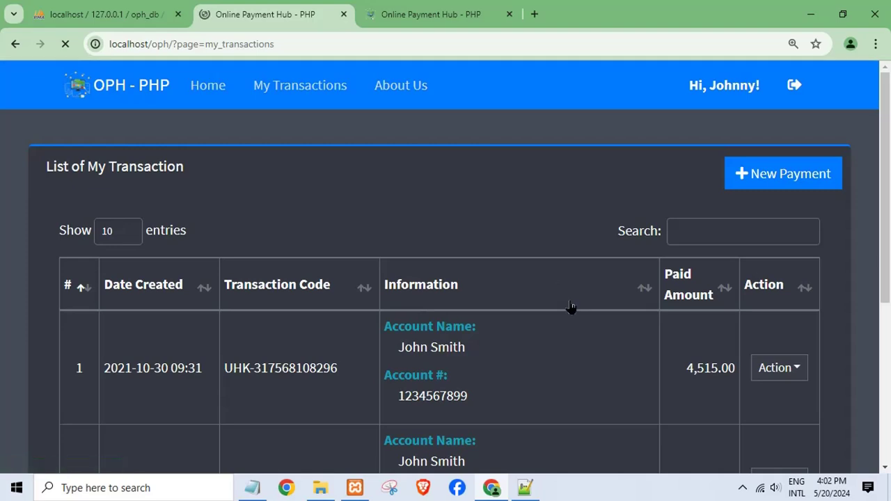
pyautogui.click(806, 375)
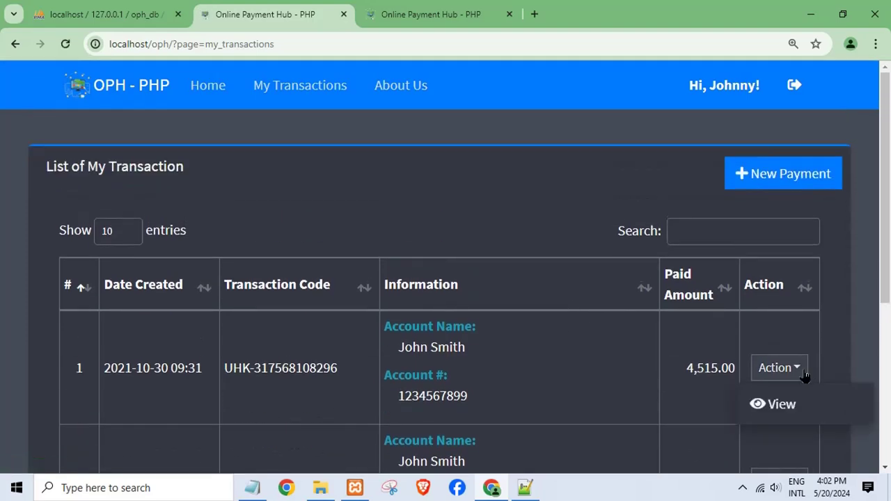
pyautogui.click(756, 404)
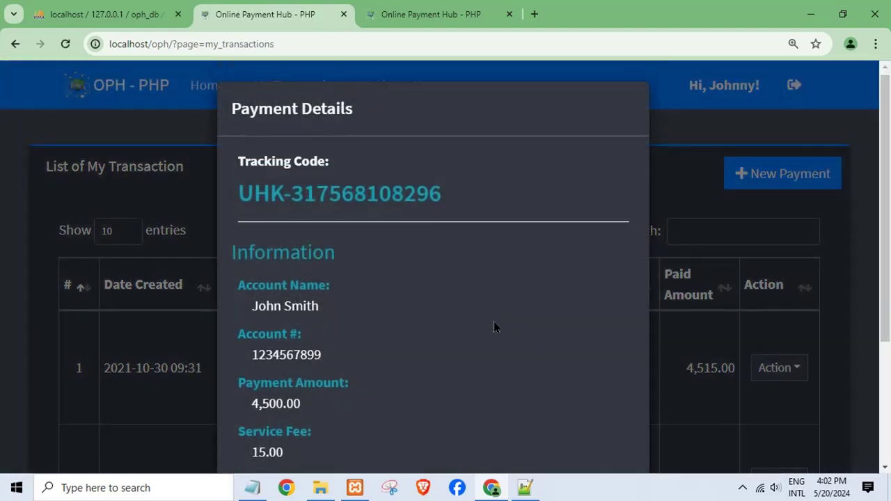
pyautogui.scroll(-3, 494, 321)
pyautogui.click(599, 406)
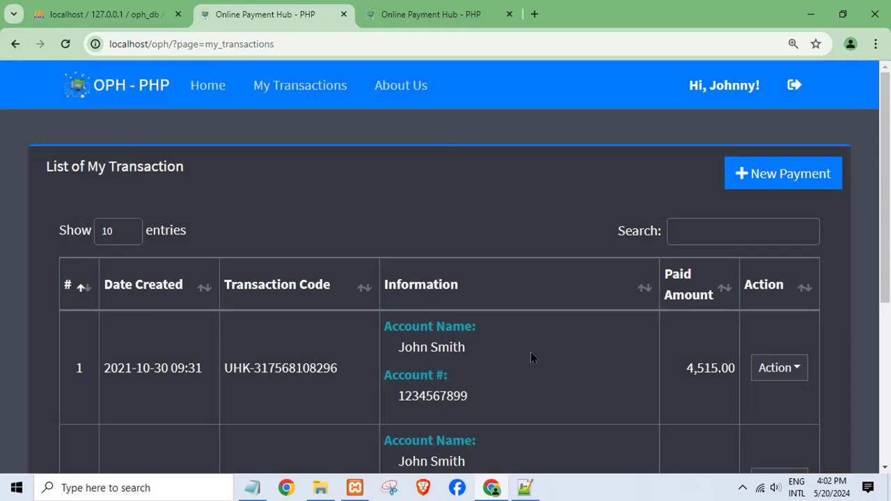
pyautogui.scroll(-2, 532, 352)
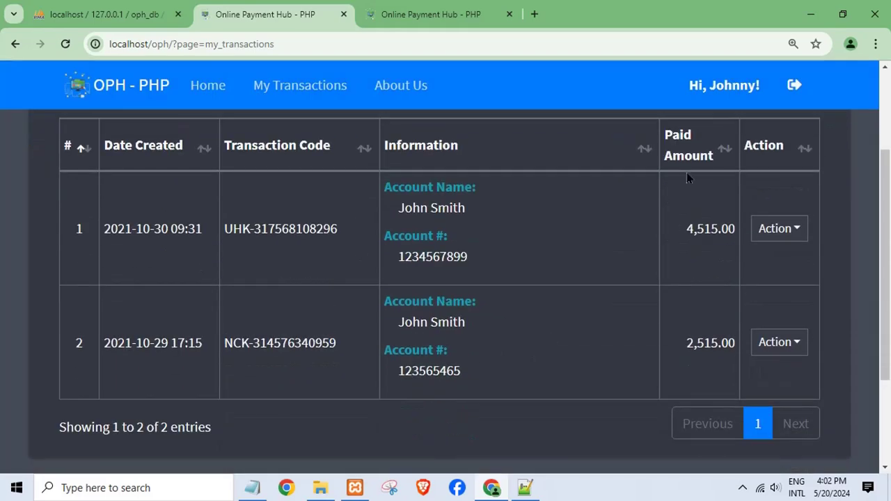
pyautogui.scroll(2, 477, 325)
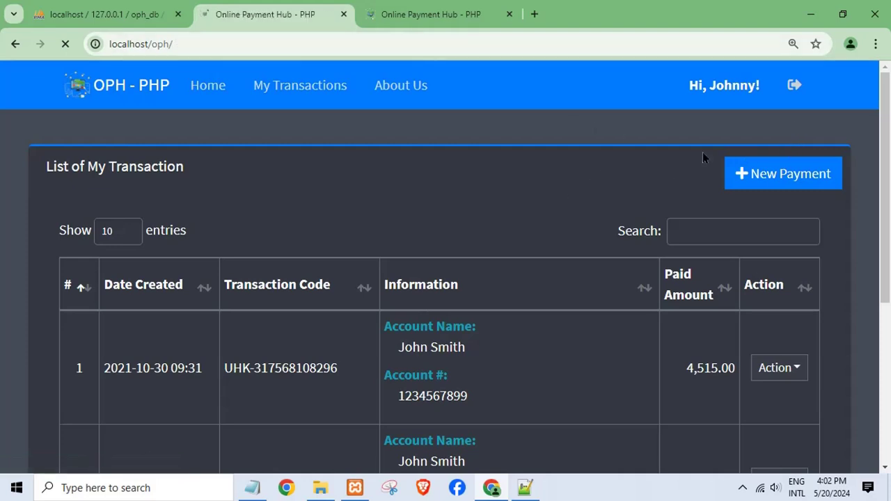
# Step: Close the database folder window, the open index.php file, and Notepad++
pyautogui.hotkey('alt', 'Tab')
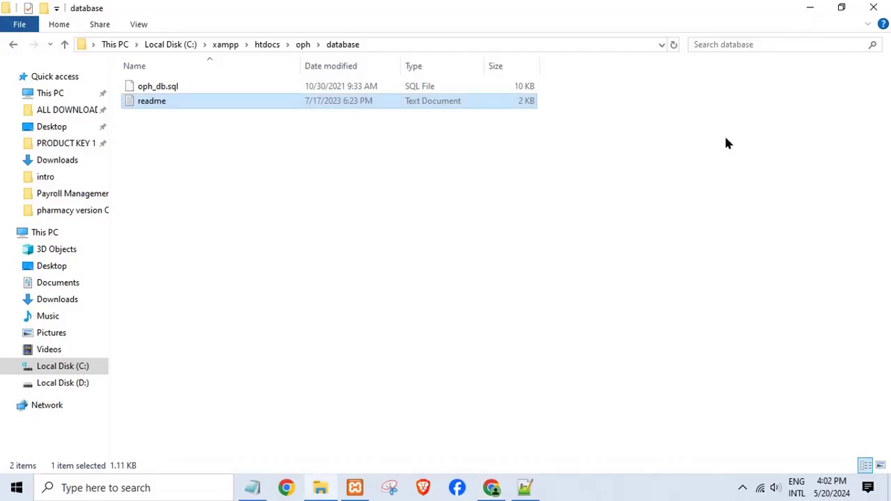
pyautogui.click(874, 7)
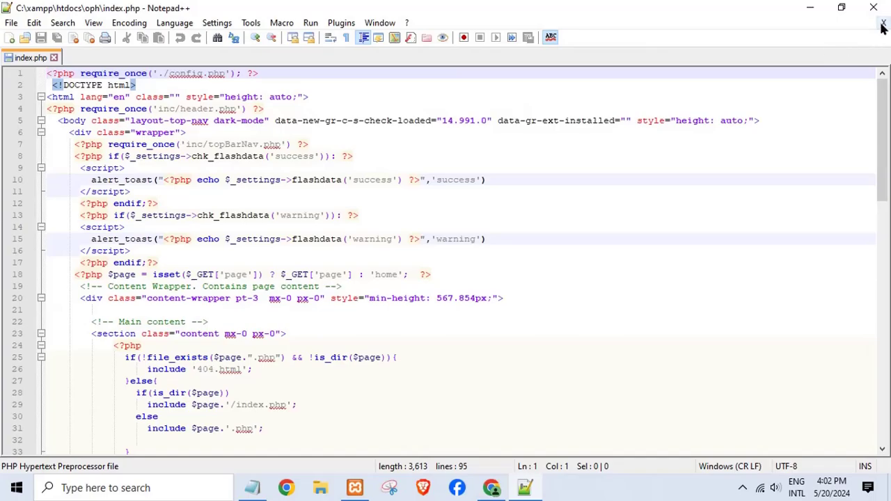
pyautogui.click(882, 21)
pyautogui.click(875, 7)
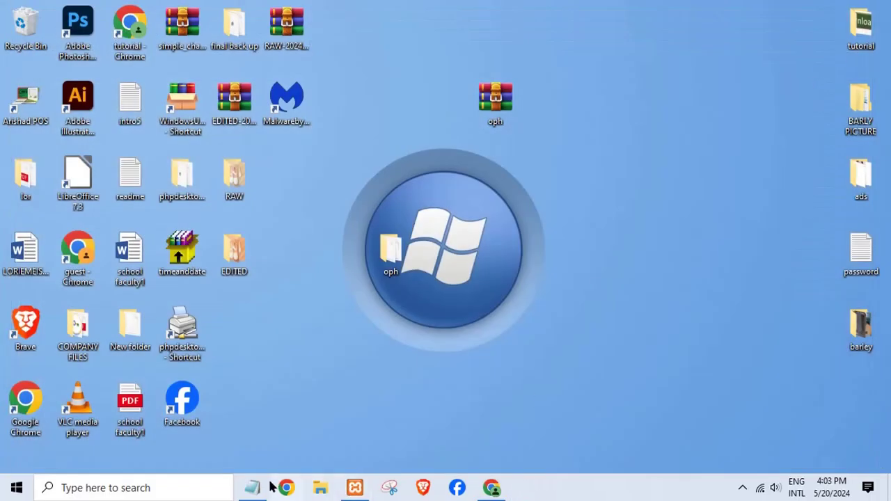
# Step: Replace the admin credentials in the untitled note with 'thanks' and minimize it
pyautogui.click(259, 488)
pyautogui.moveTo(408, 346); pyautogui.dragTo(100, 259)
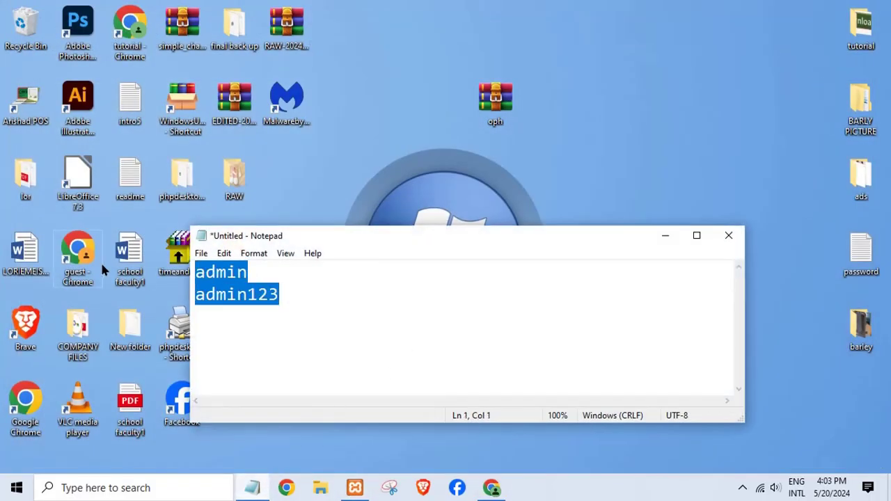
pyautogui.write('thanks')
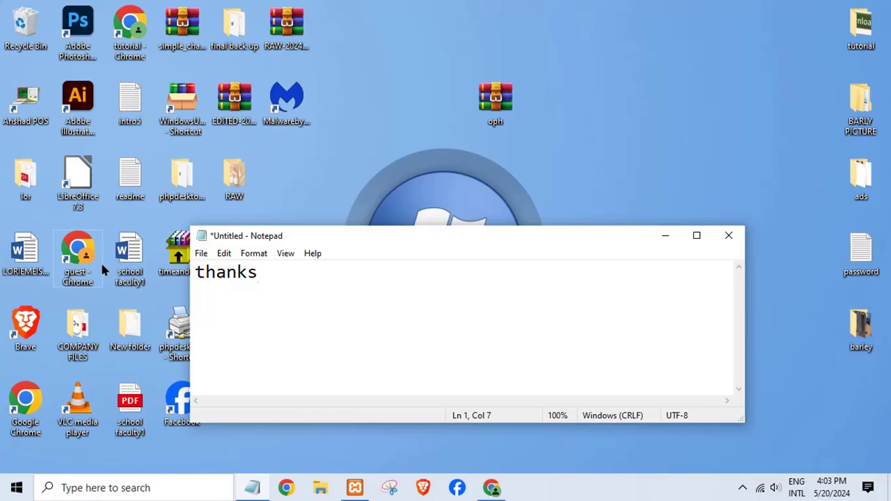
pyautogui.click(666, 238)
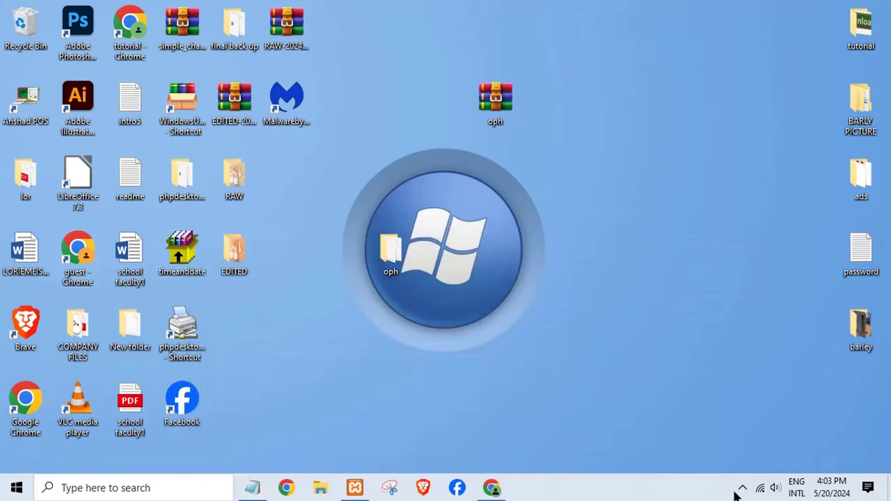